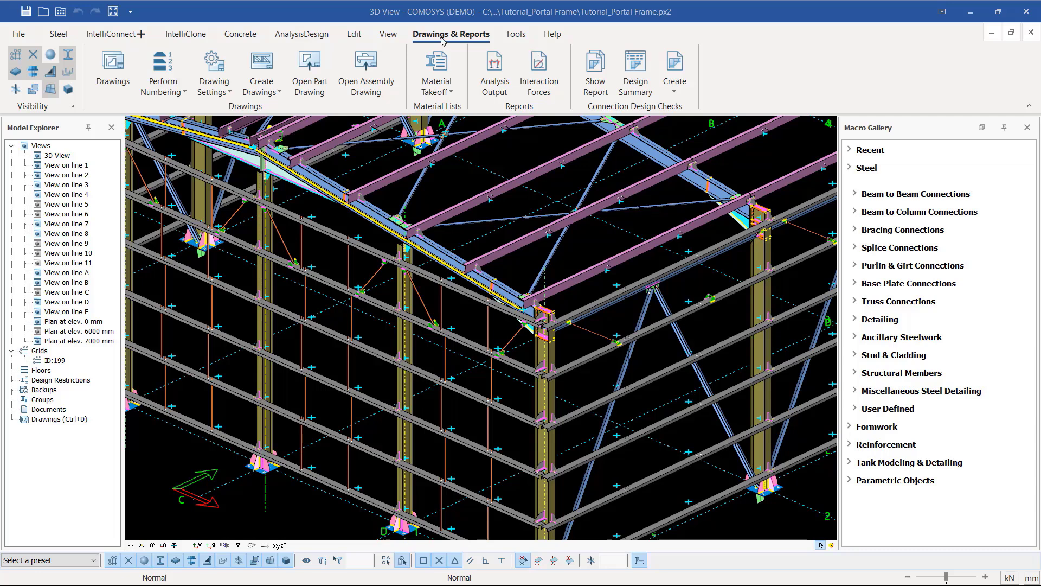
Step: Switch back and forth between the 3D model and the Drawings environment
left_click(115, 79)
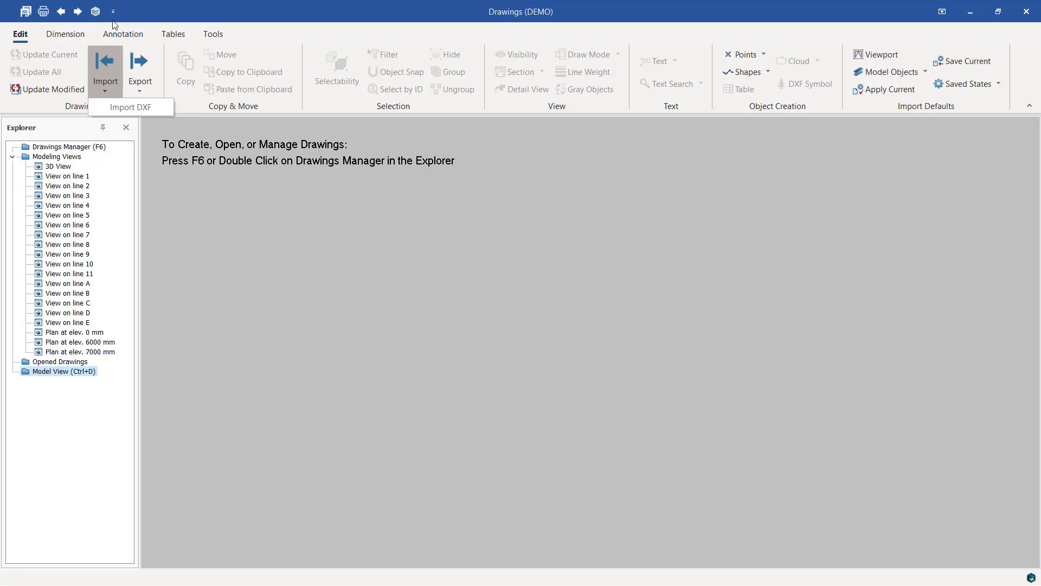
left_click(97, 14)
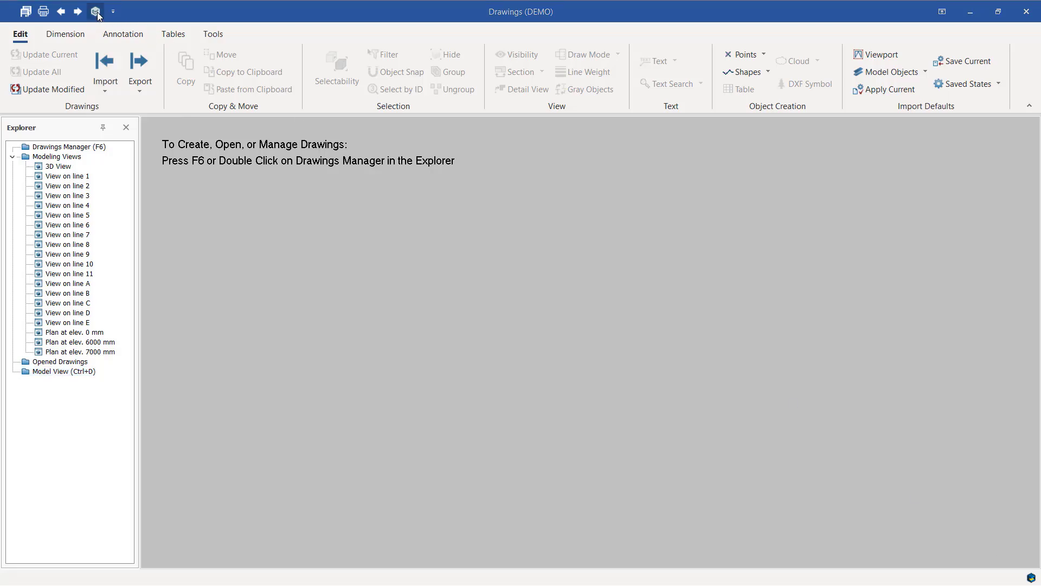
left_click(97, 14)
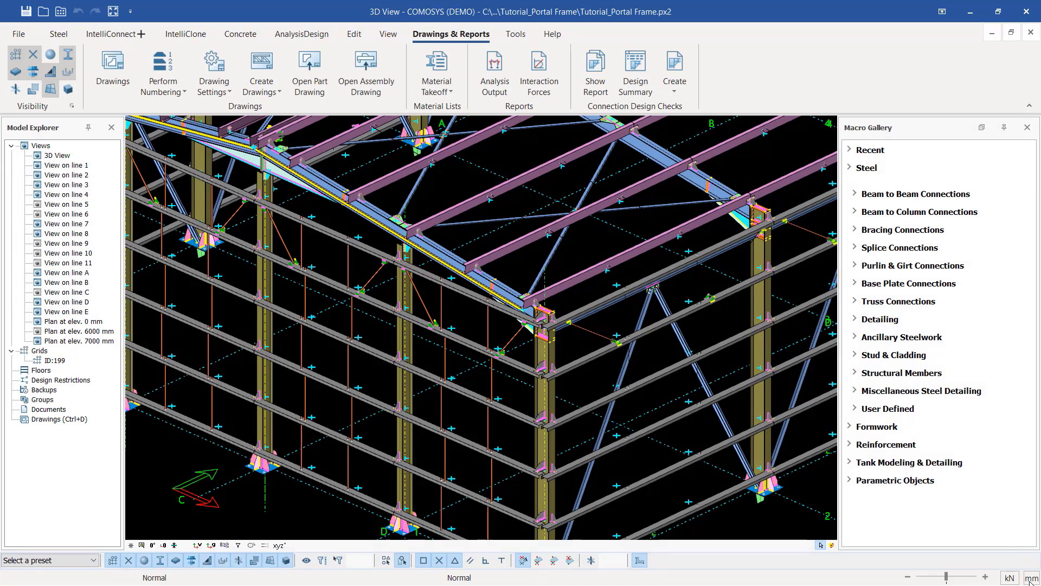
double_click(76, 420)
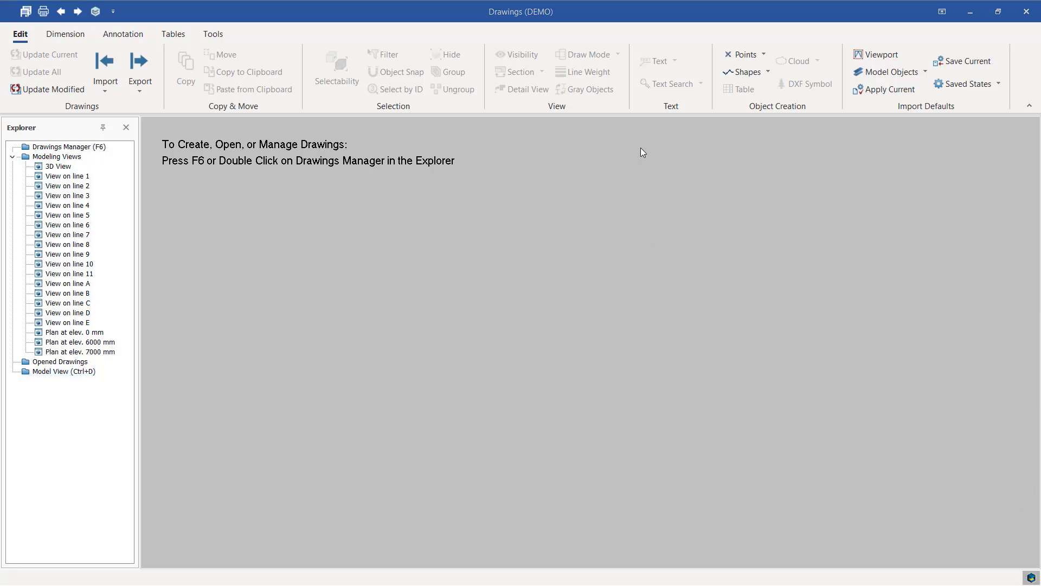
key("ctrl+d")
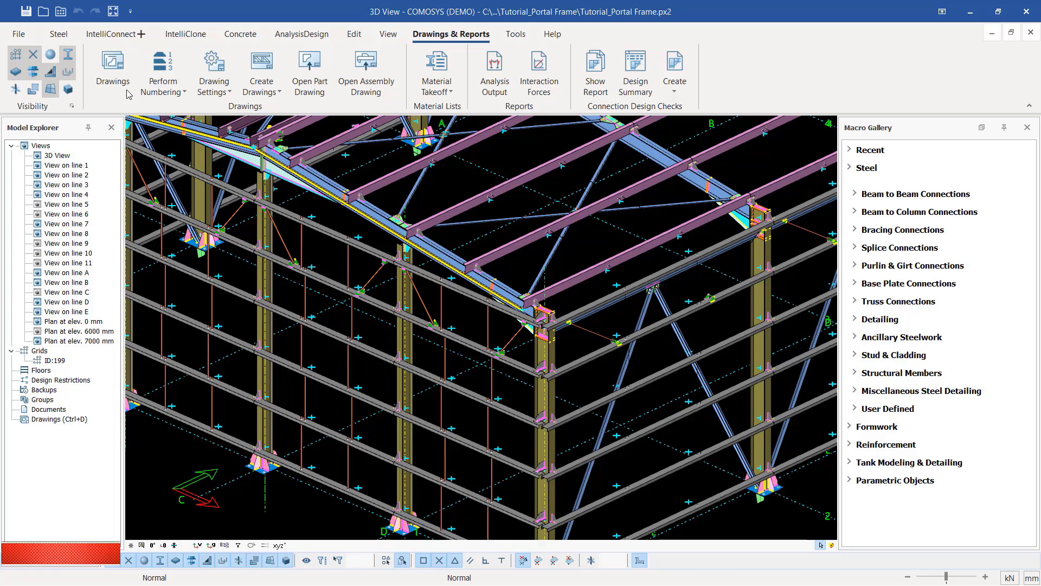
Step: Look over the Drawings Manager in the Drawings environment, close it and return to the 3D model
double_click(72, 420)
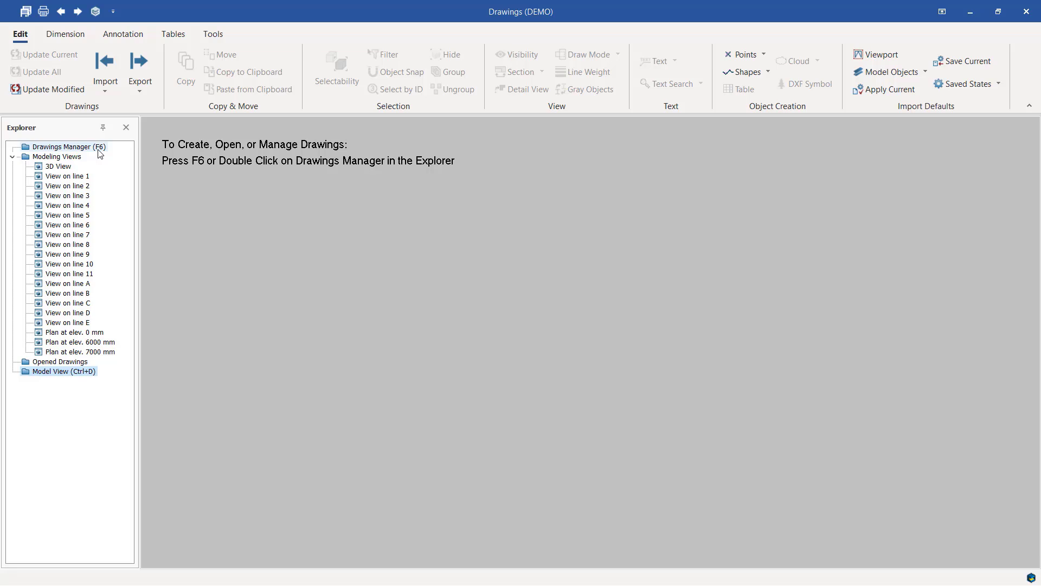
left_click(99, 150)
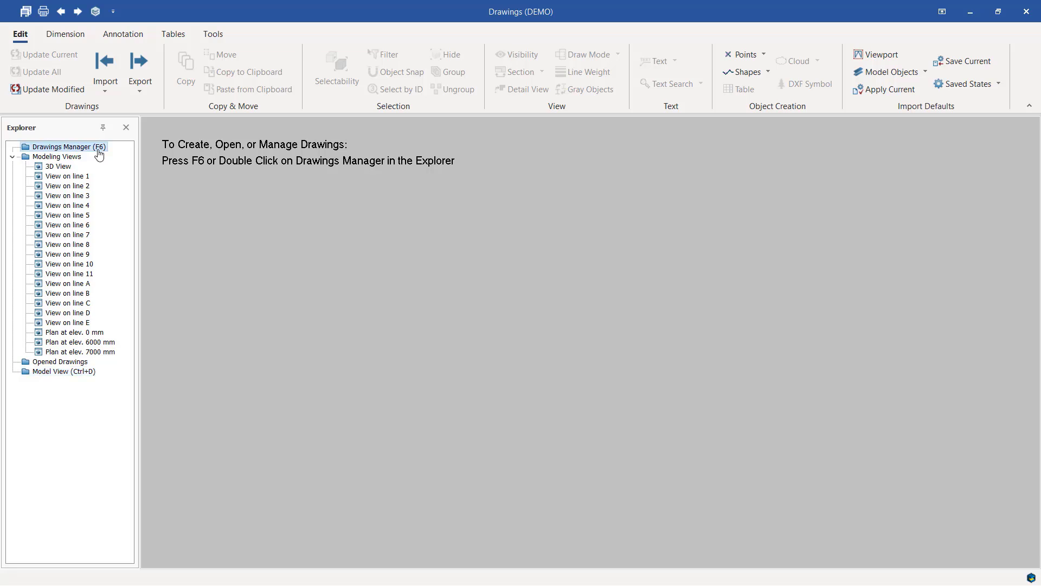
double_click(100, 151)
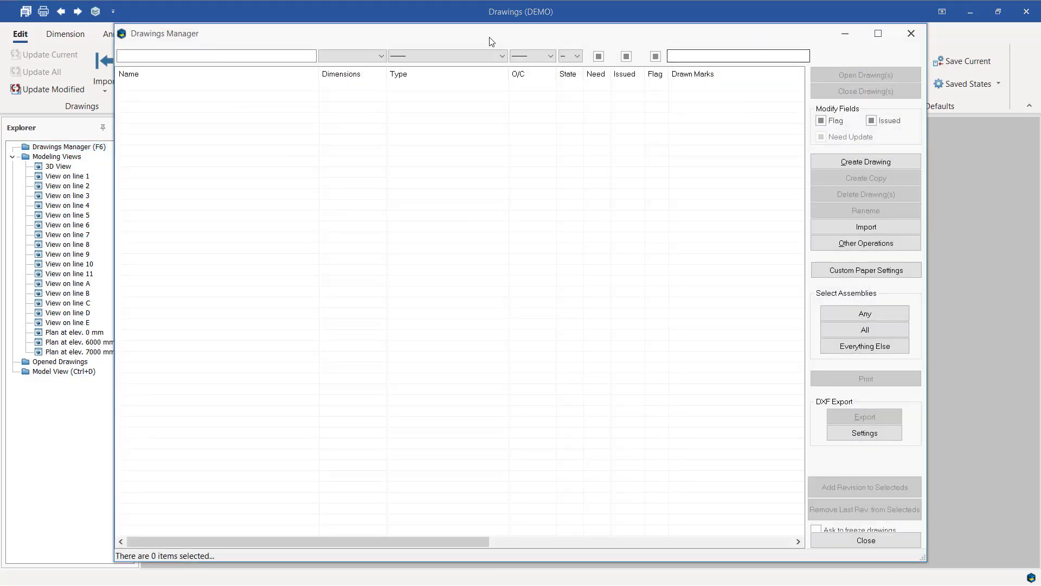
left_click_drag(385, 46, 462, 60)
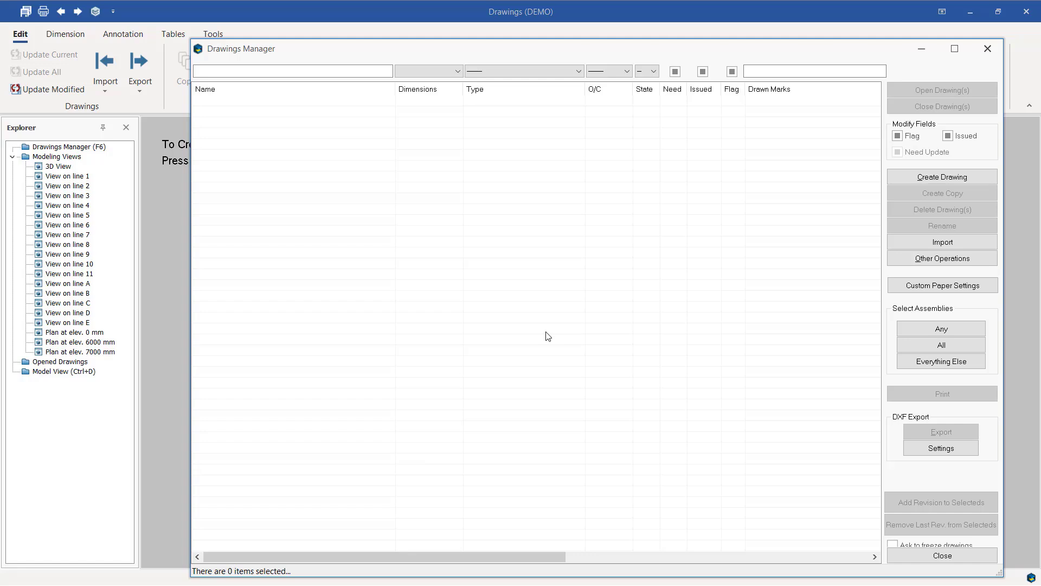
left_click(988, 58)
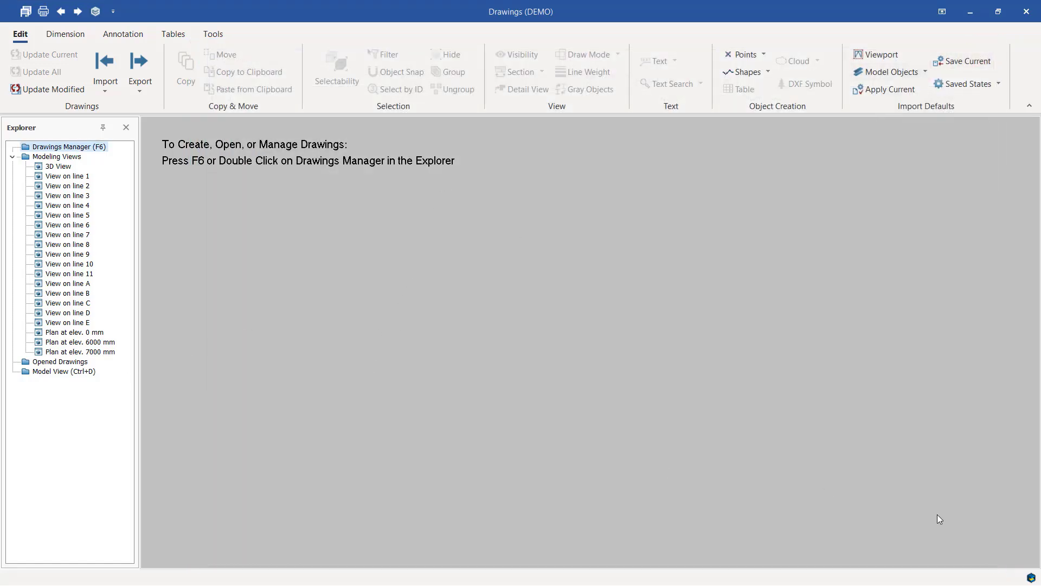
left_click(97, 13)
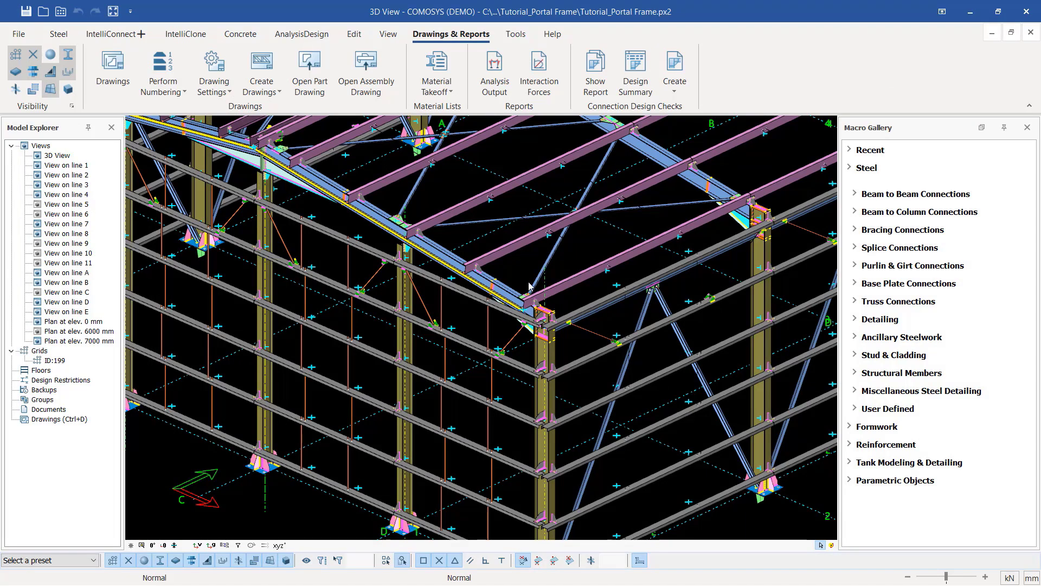
Step: Examine the portal frame's corner column from its girt connections down to its base plate
scroll(558, 298, "down", 2)
scroll(557, 385, "up", 3)
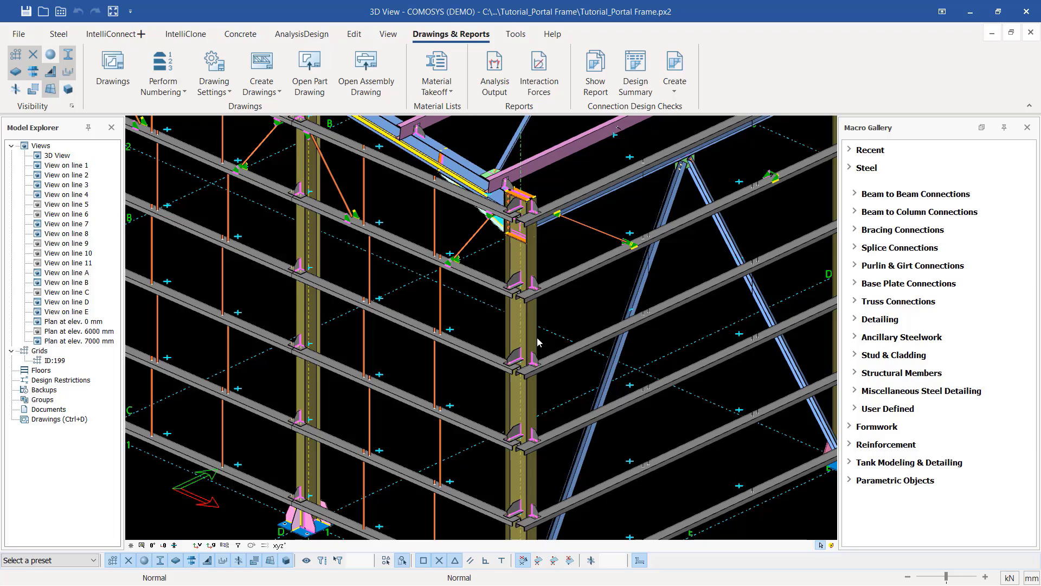
scroll(537, 340, "down", 2)
scroll(512, 338, "up", 2)
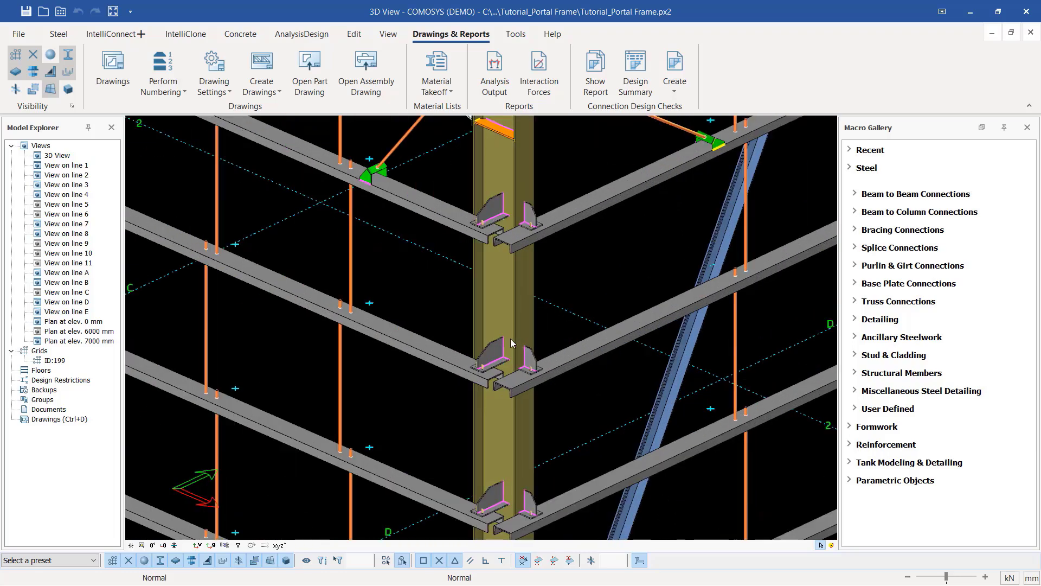
scroll(513, 337, "up", 3)
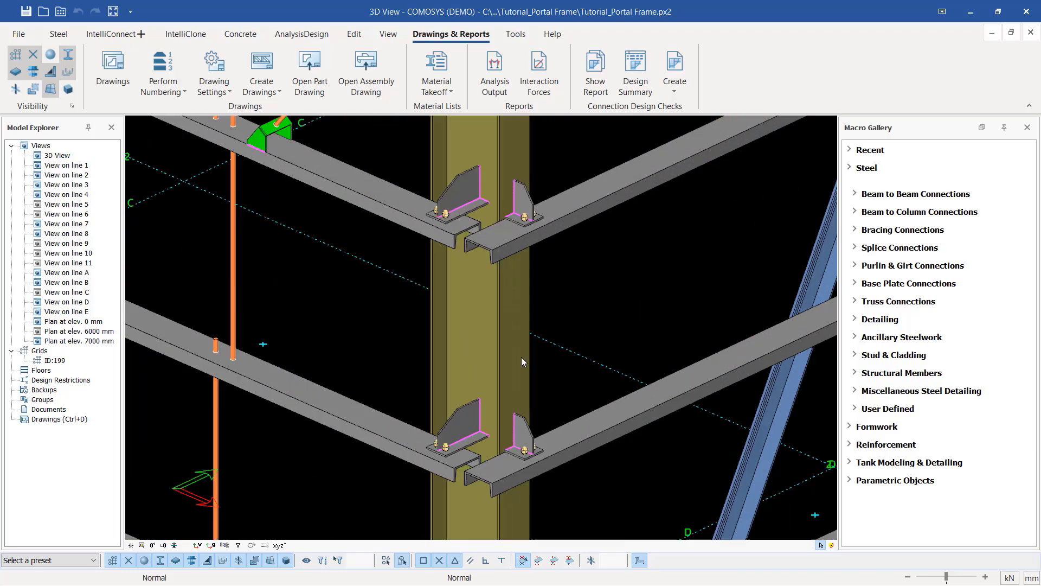
scroll(510, 370, "down", 3)
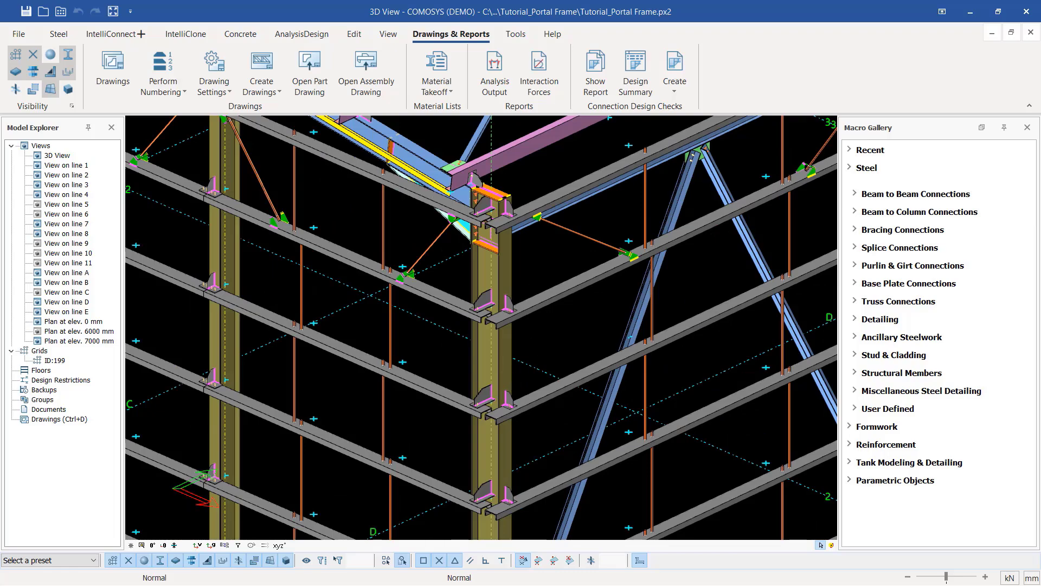
scroll(529, 275, "down", 2)
scroll(520, 268, "up", 3)
scroll(479, 269, "down", 3)
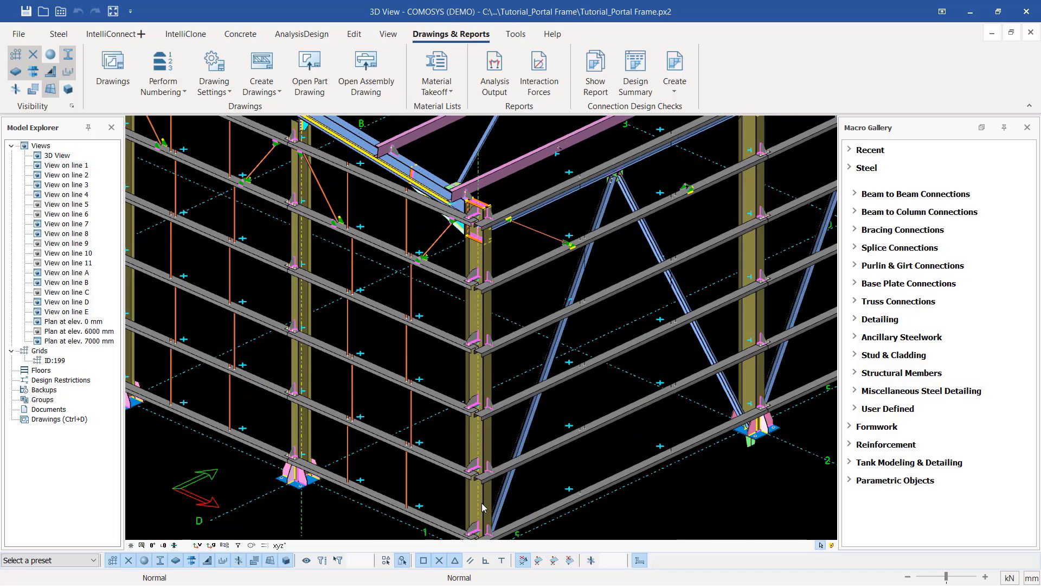
scroll(483, 507, "up", 5)
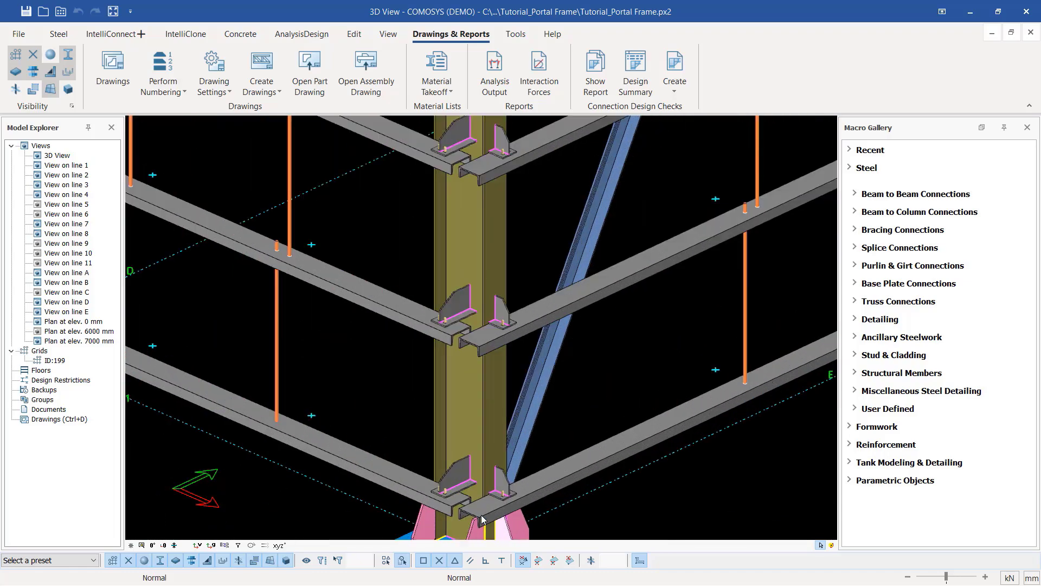
scroll(480, 518, "down", 4)
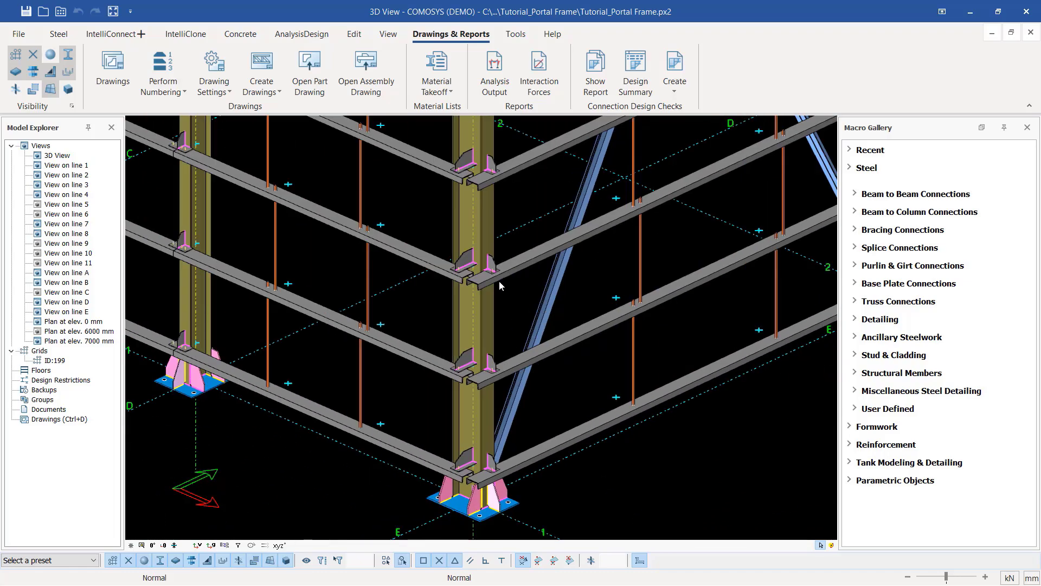
scroll(489, 423, "down", 1)
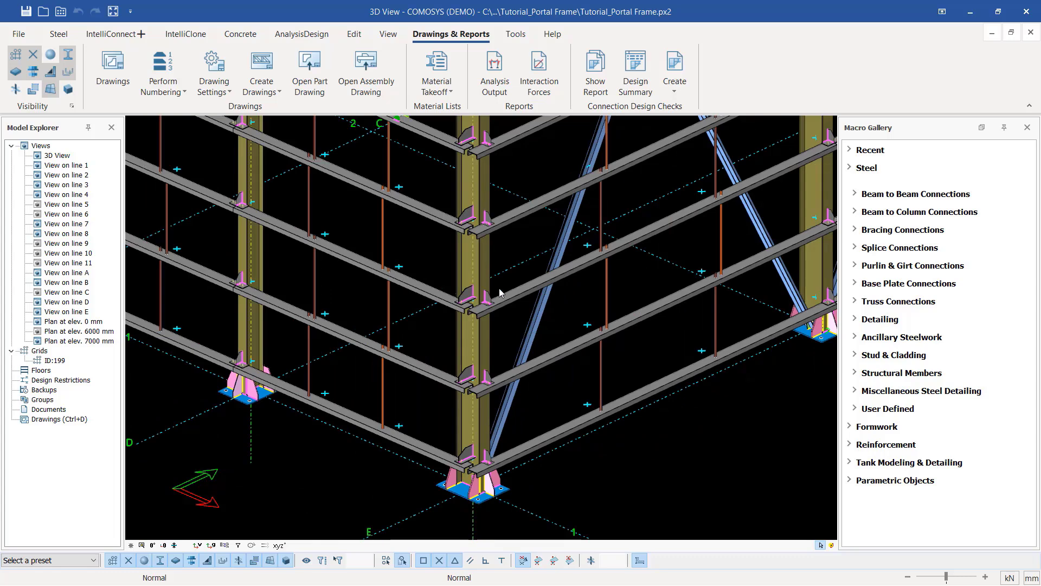
scroll(500, 293, "up", 4)
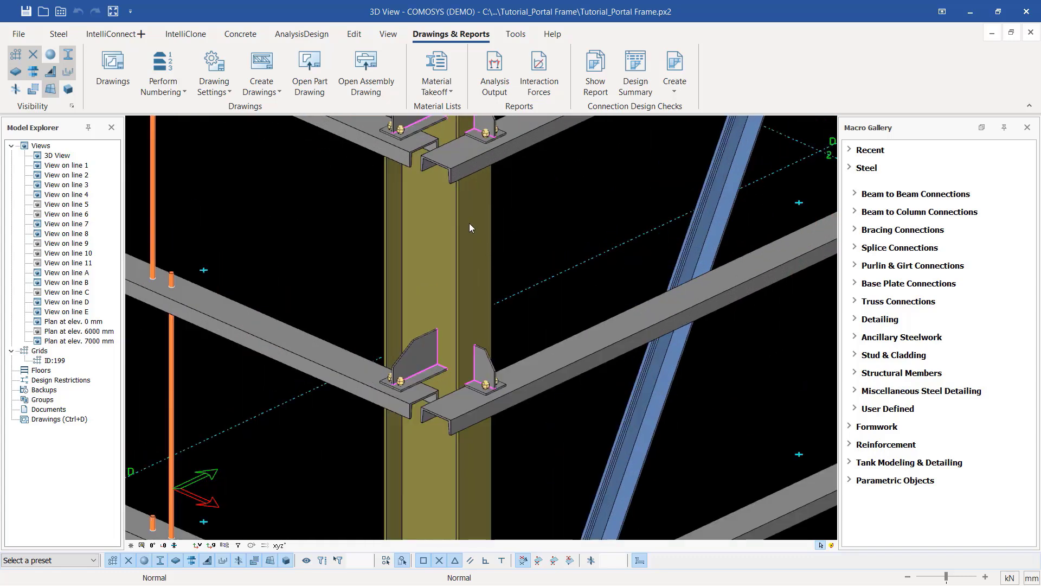
Step: Select the corner column and examine the base plate, stiffeners and girt cleats attached along its height
left_click(470, 223)
scroll(468, 233, "down", 4)
scroll(453, 363, "up", 4)
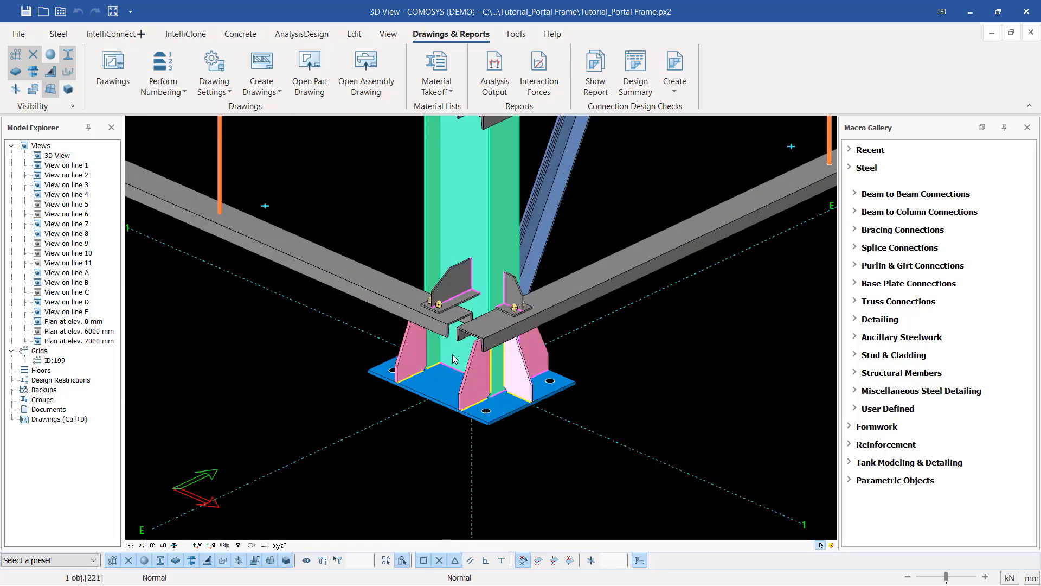
scroll(507, 407, "down", 3)
scroll(529, 412, "up", 4)
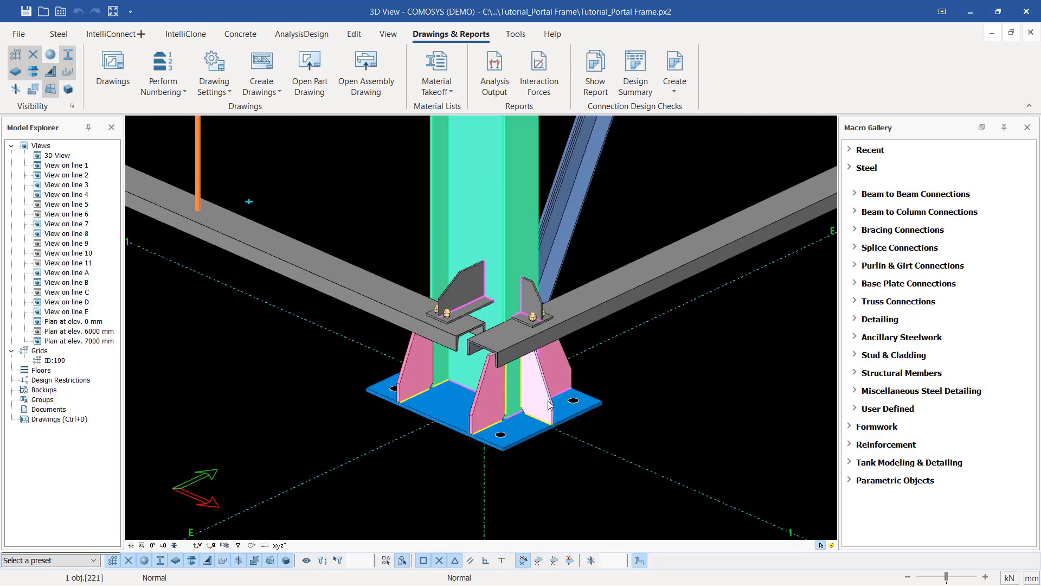
scroll(464, 441, "down", 5)
scroll(487, 366, "up", 3)
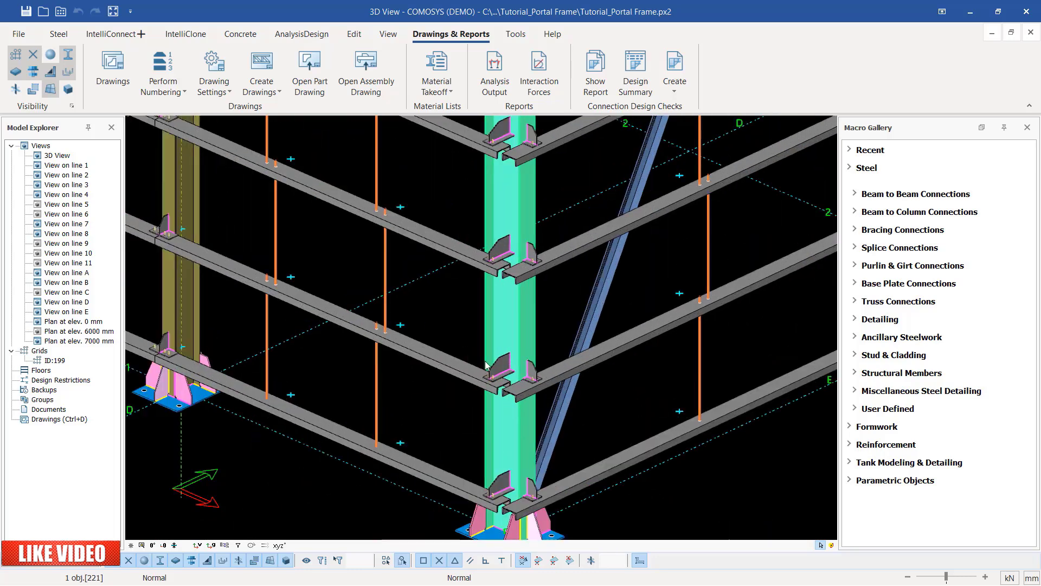
scroll(486, 366, "up", 4)
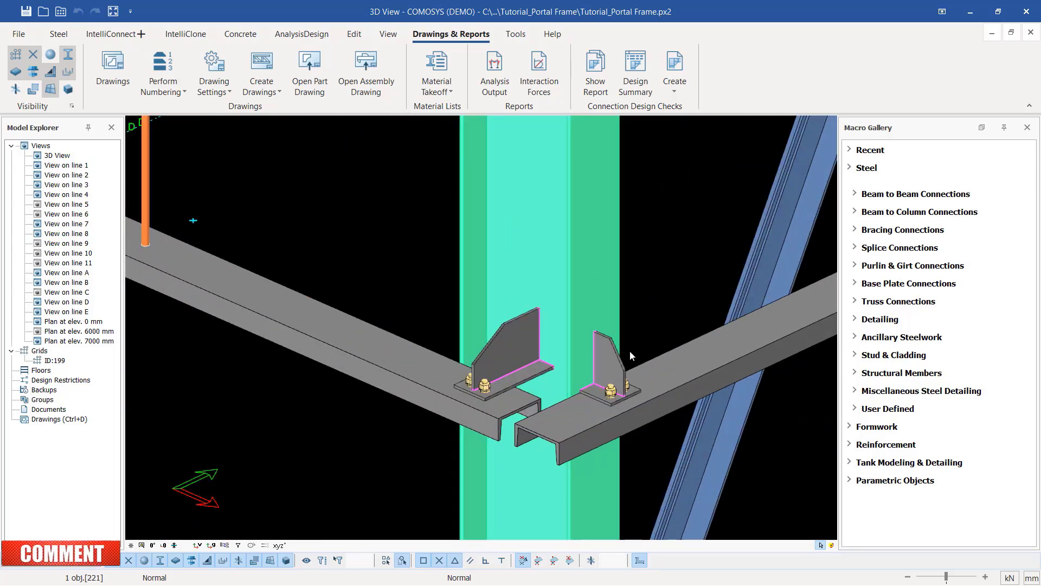
scroll(524, 379, "down", 5)
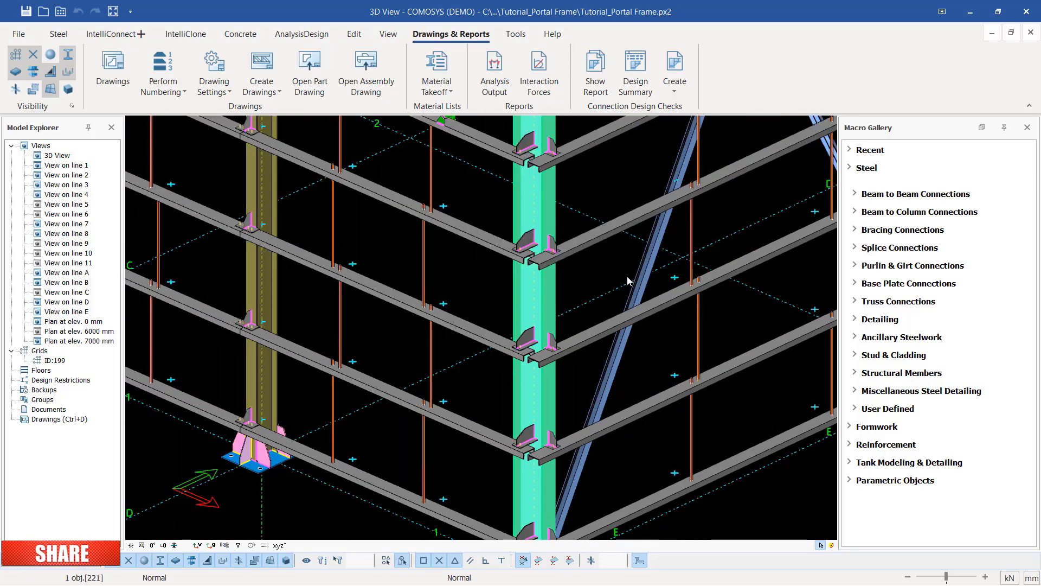
scroll(541, 266, "down", 3)
scroll(540, 228, "up", 2)
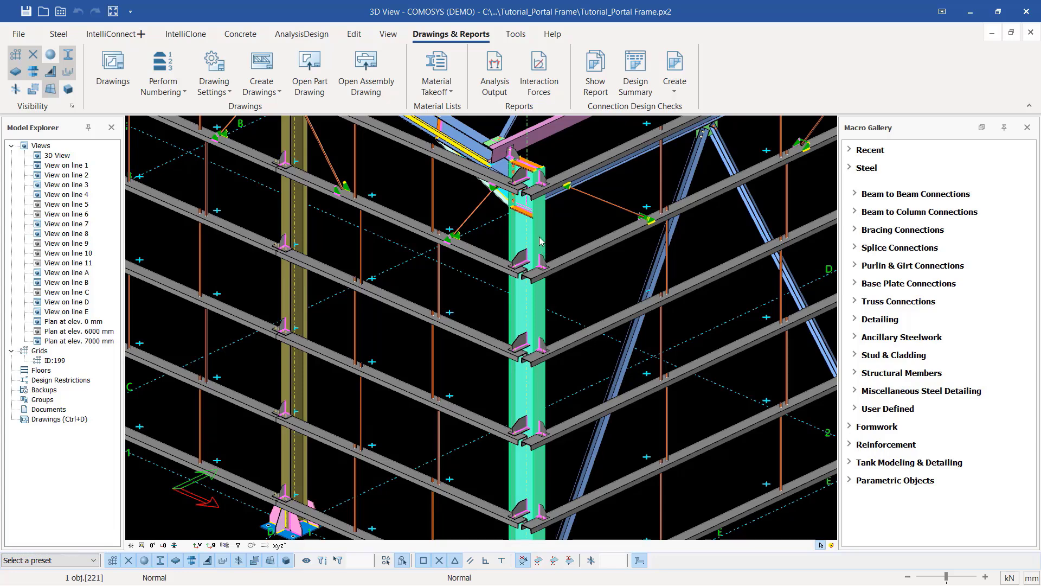
scroll(539, 249, "up", 2)
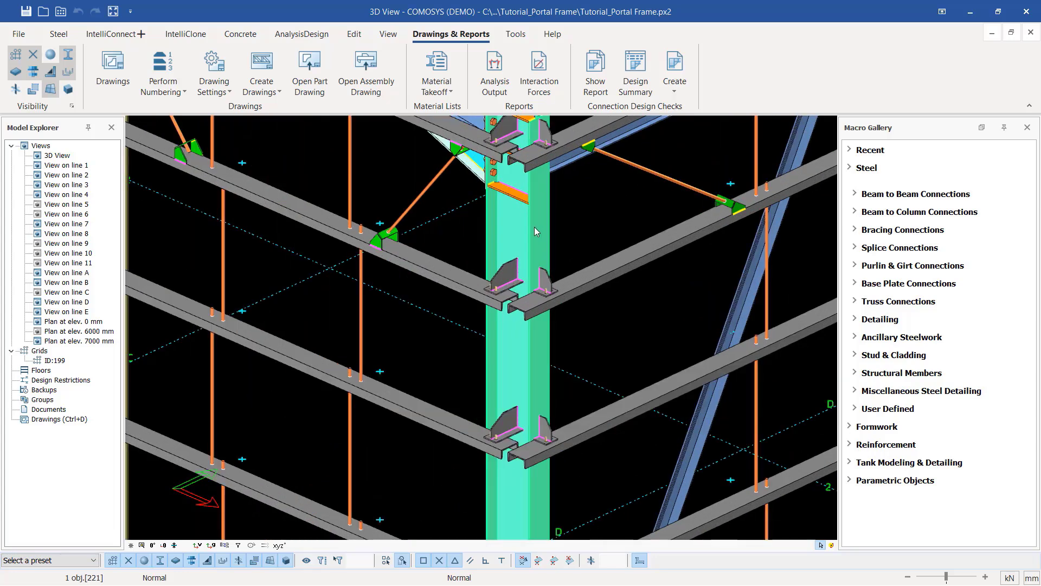
Step: Check the part and assembly drawing creation options for the selected column, then dismiss them and clear the selection
right_click(535, 227)
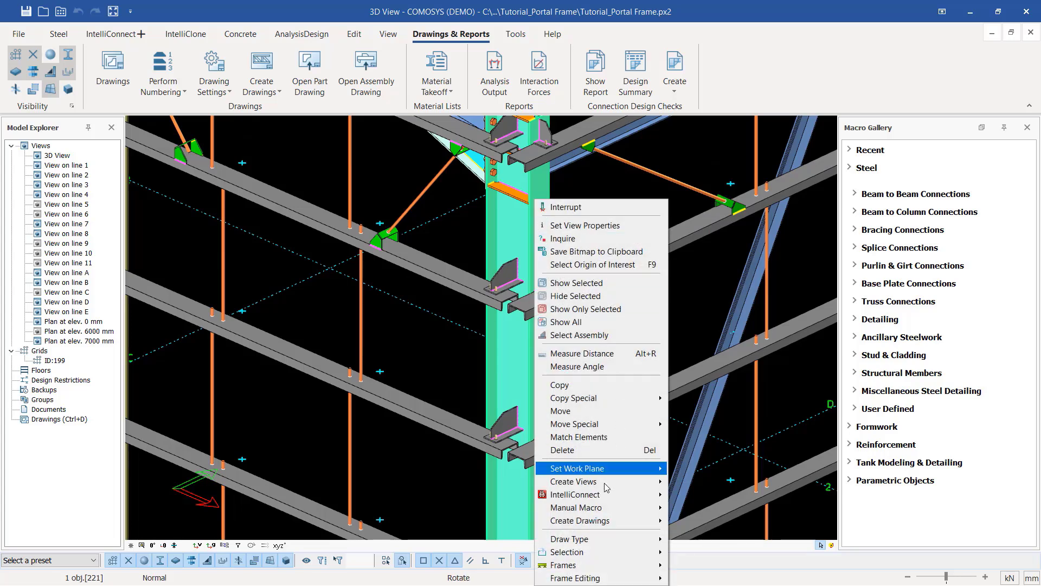
mouse_move(594, 523)
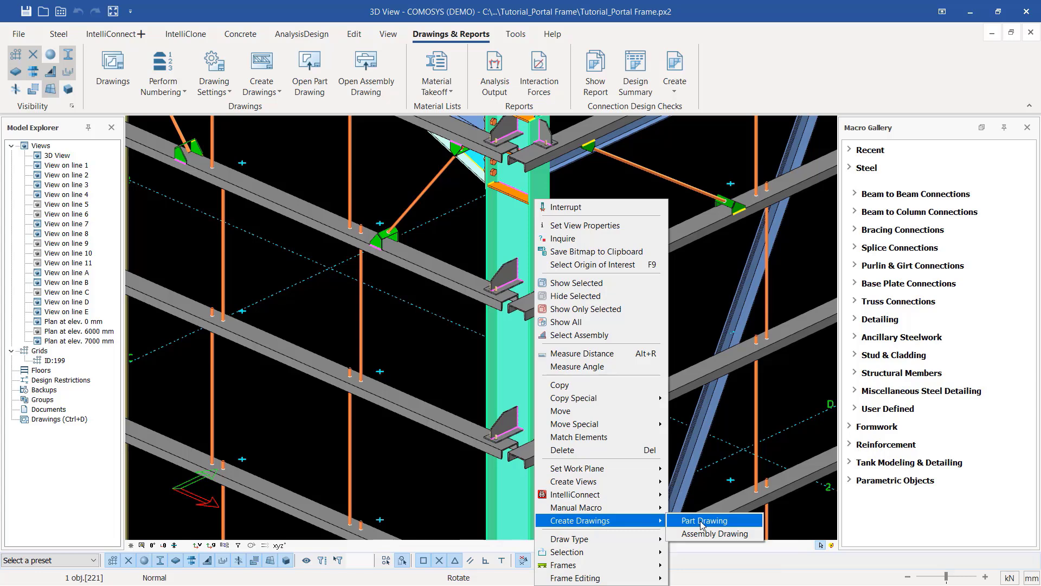
left_click(613, 176)
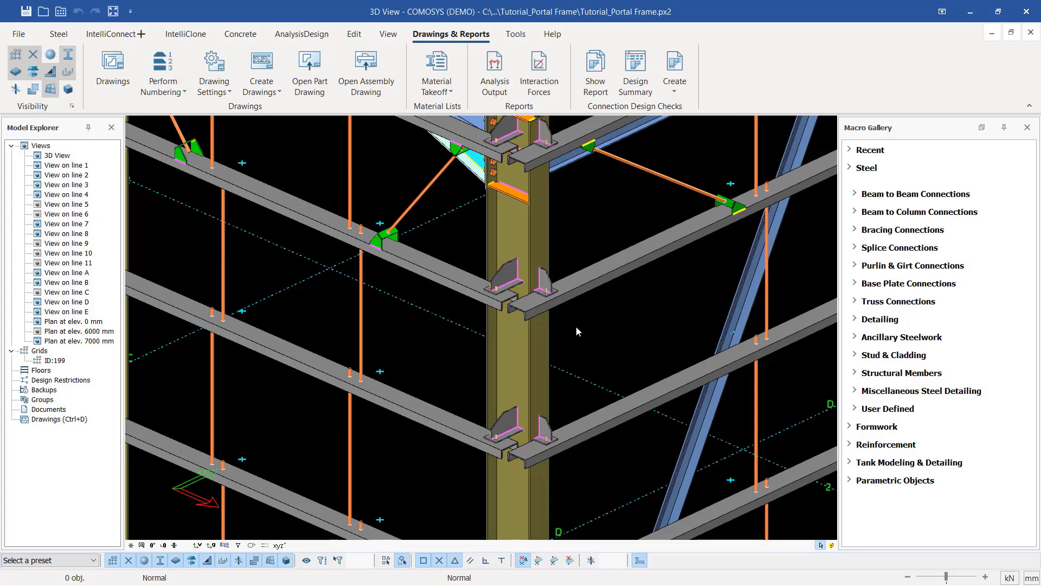
Step: Select the whole assembly of the corner column and inspect its welded plates at the column top
scroll(501, 260, "down", 2)
left_click(513, 236)
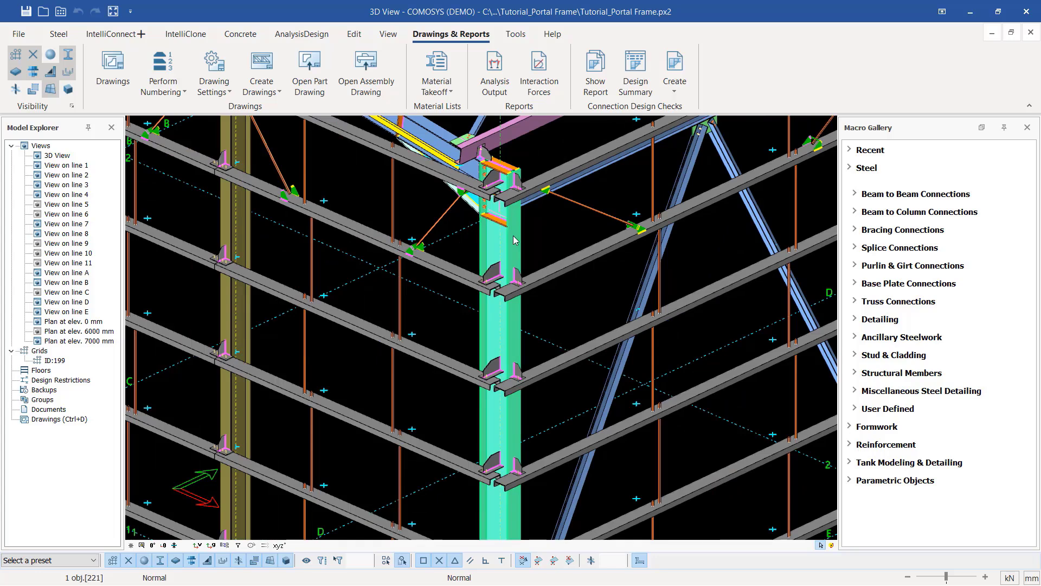
right_click(515, 241)
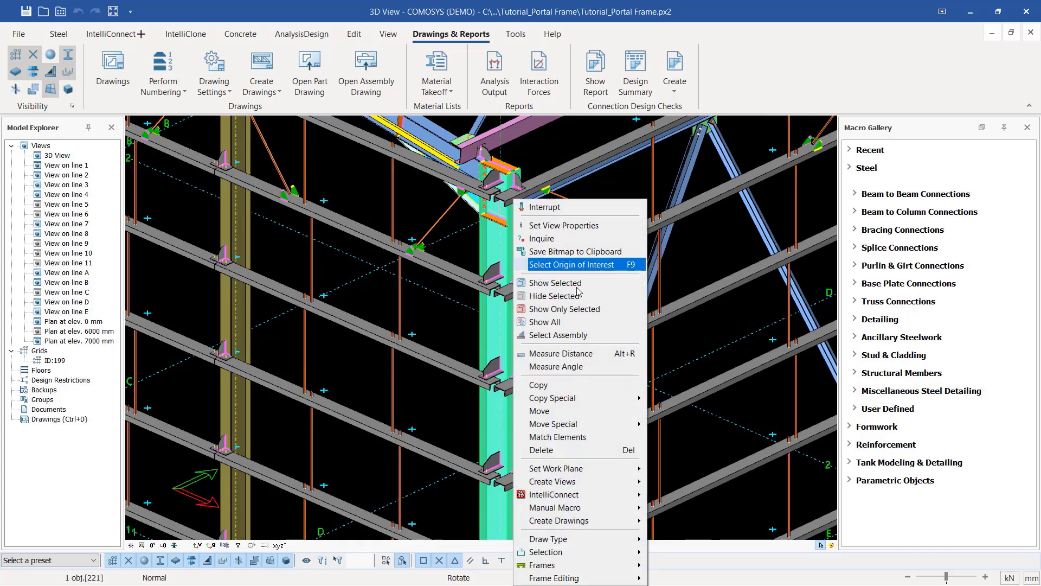
left_click(575, 340)
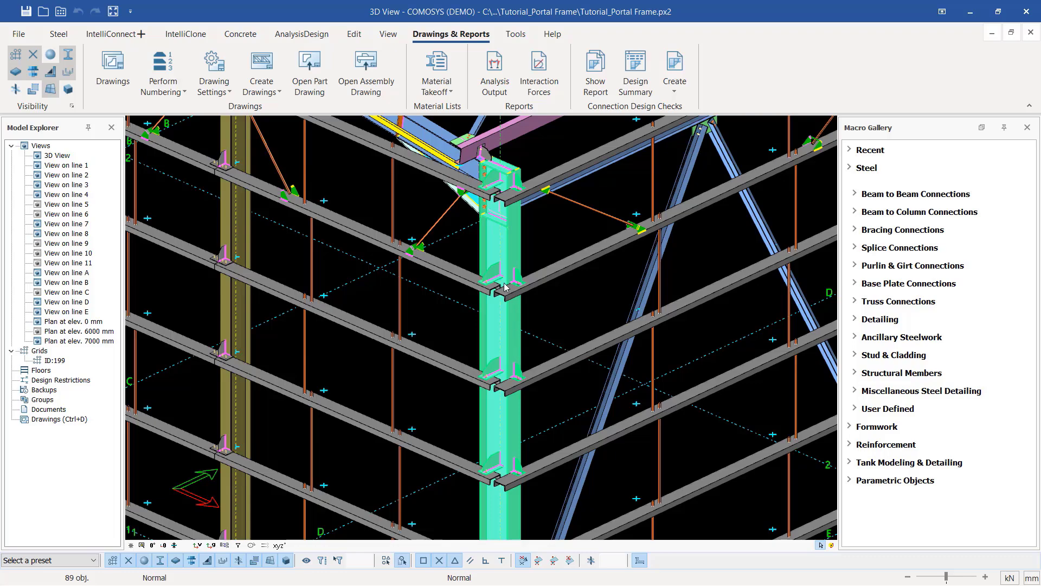
scroll(510, 287, "up", 3)
scroll(524, 287, "down", 2)
scroll(536, 225, "up", 5)
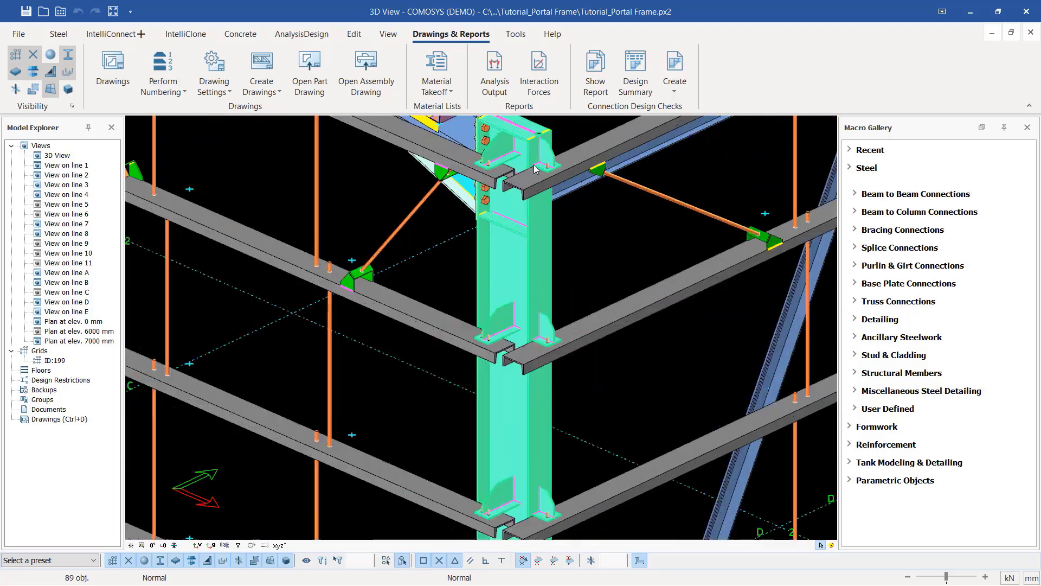
scroll(525, 260, "up", 2)
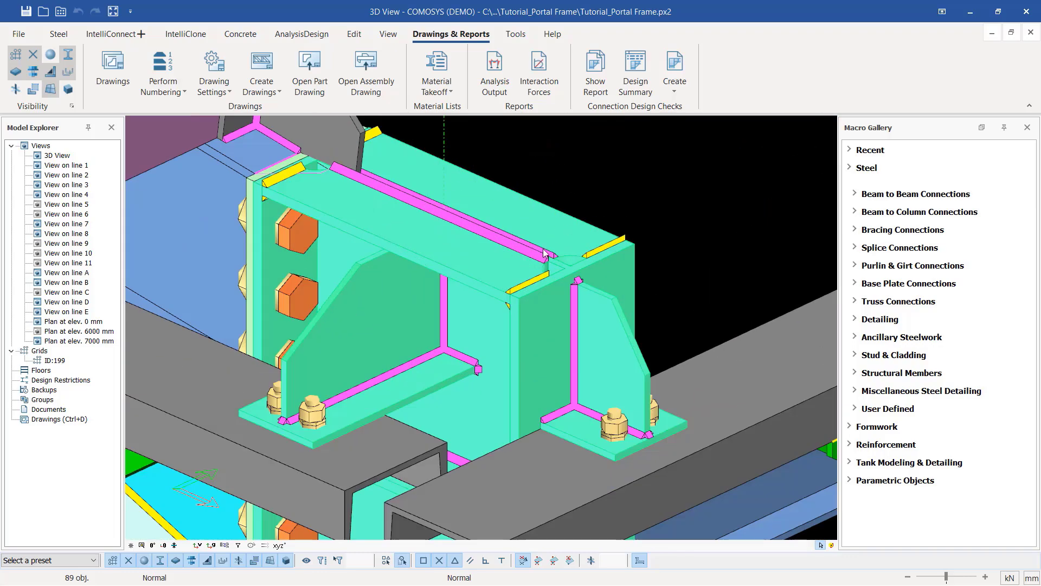
Step: Create an assembly drawing of the selected corner column and open drawing 835-156-CE-001 from the Drawings Manager
scroll(479, 291, "up", 2)
scroll(469, 314, "down", 6)
scroll(469, 315, "down", 2)
scroll(449, 459, "up", 6)
scroll(450, 459, "down", 5)
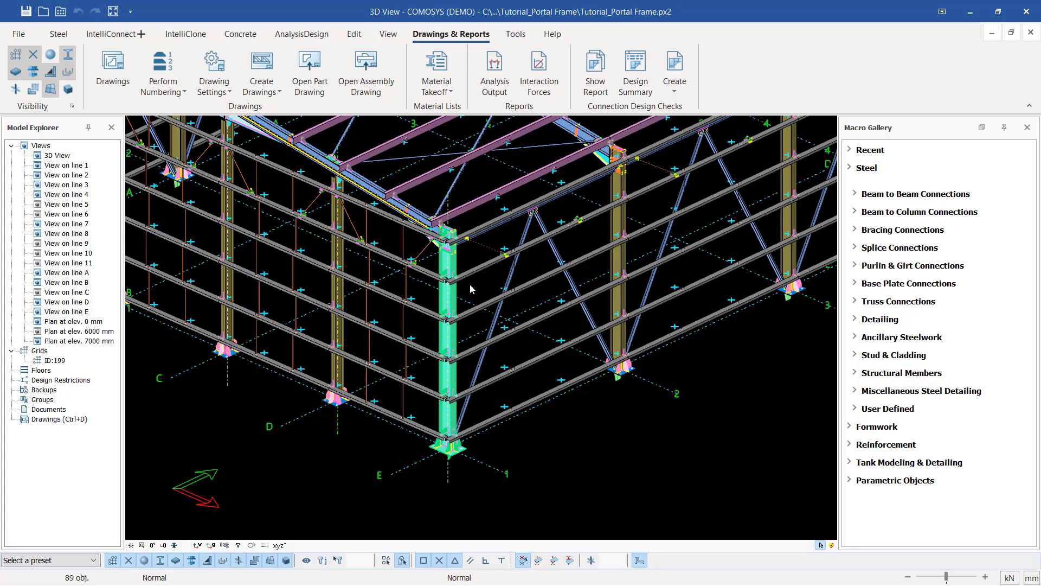
scroll(456, 296, "up", 5)
right_click(448, 287)
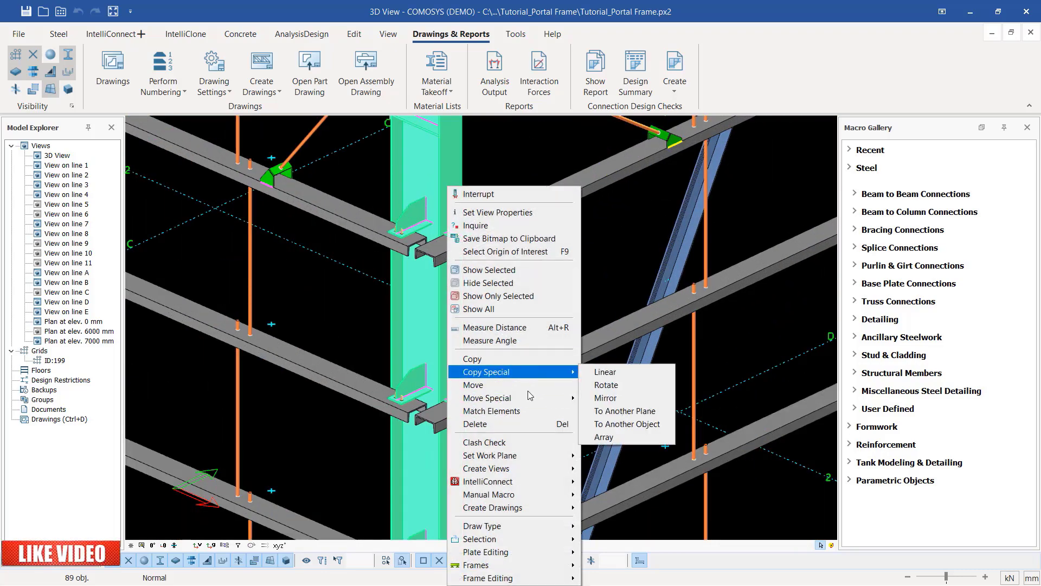
mouse_move(515, 530)
mouse_move(518, 508)
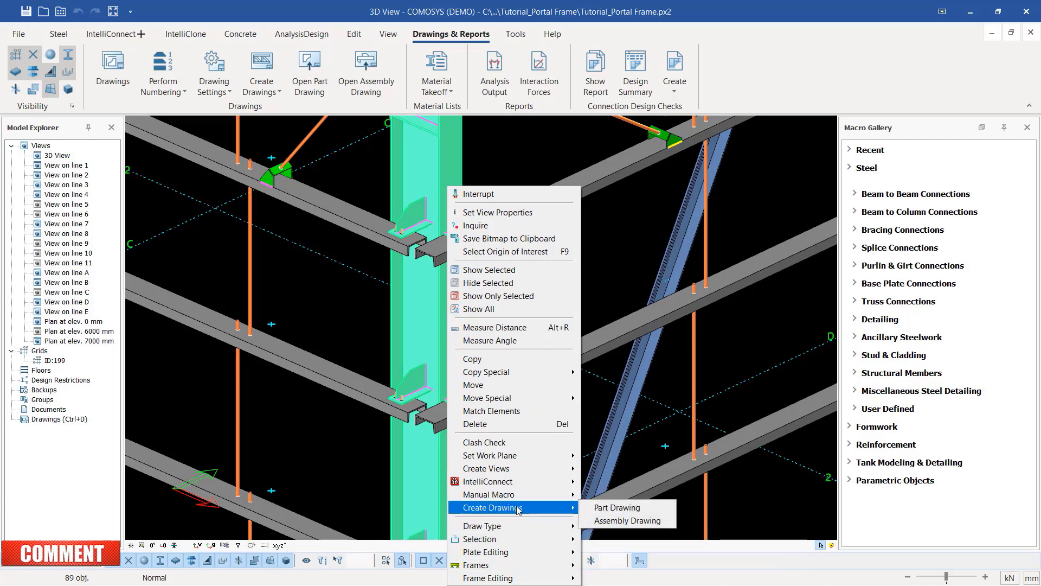
left_click(613, 520)
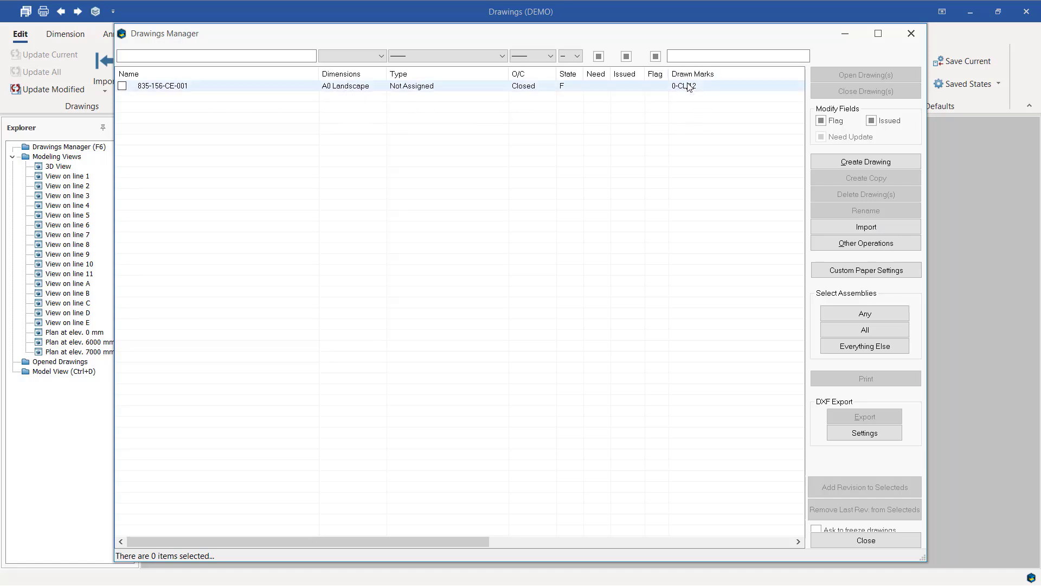
double_click(352, 94)
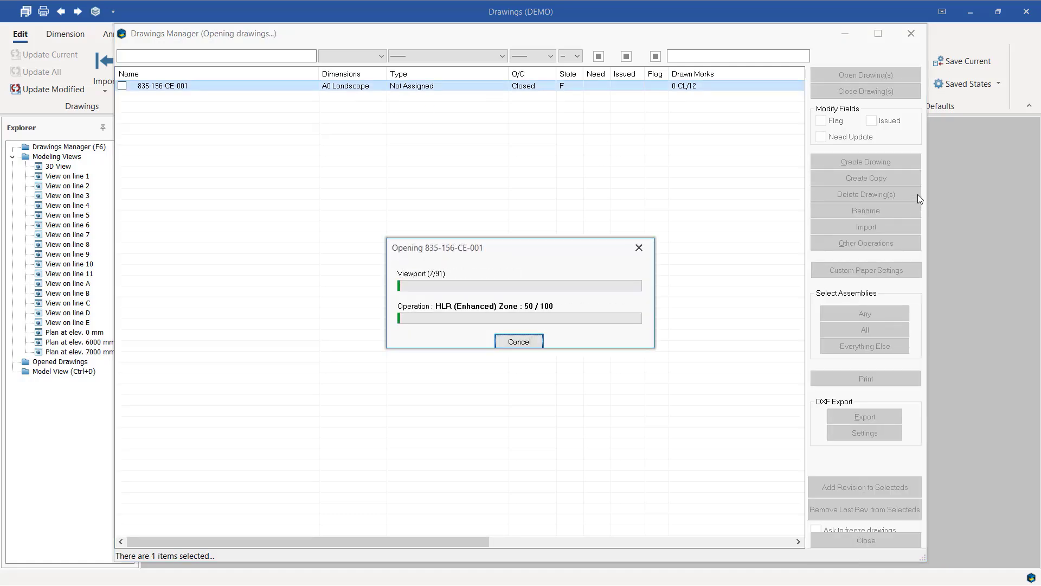
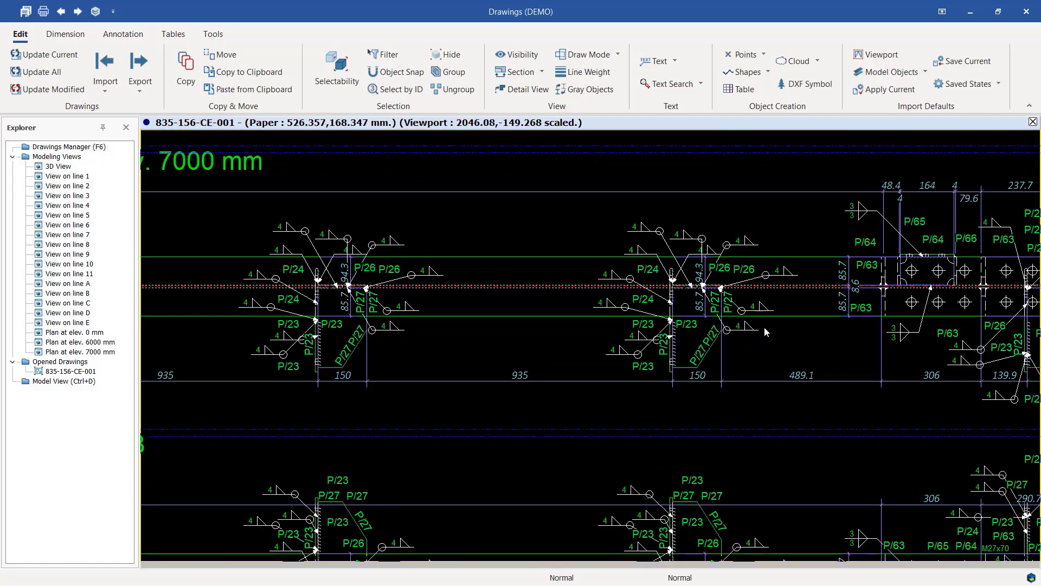
Step: Examine the overall sheet layout and the plan and section views of the column's assembly drawing
scroll(681, 327, "down", 4)
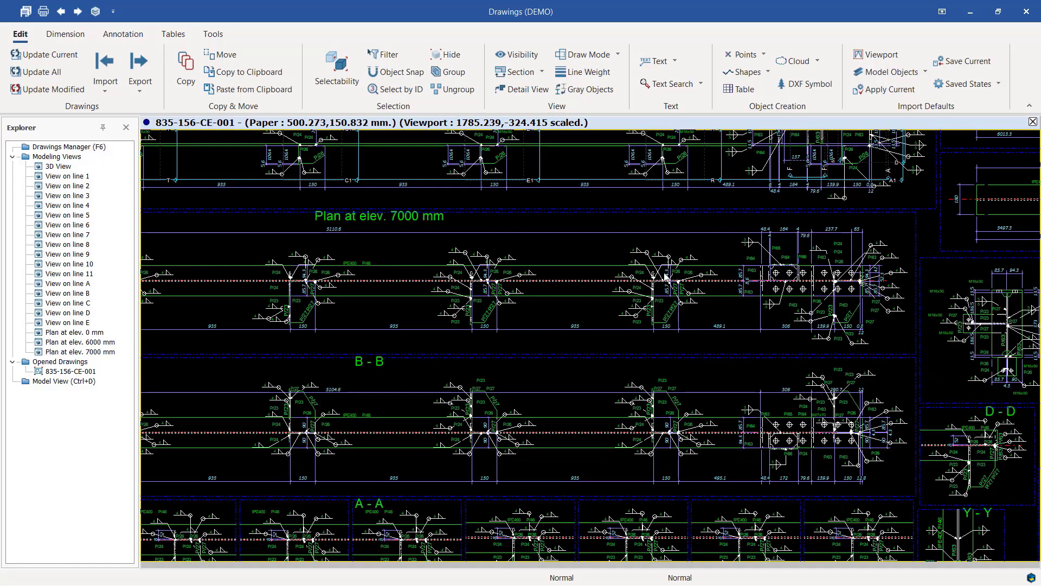
scroll(590, 334, "down", 3)
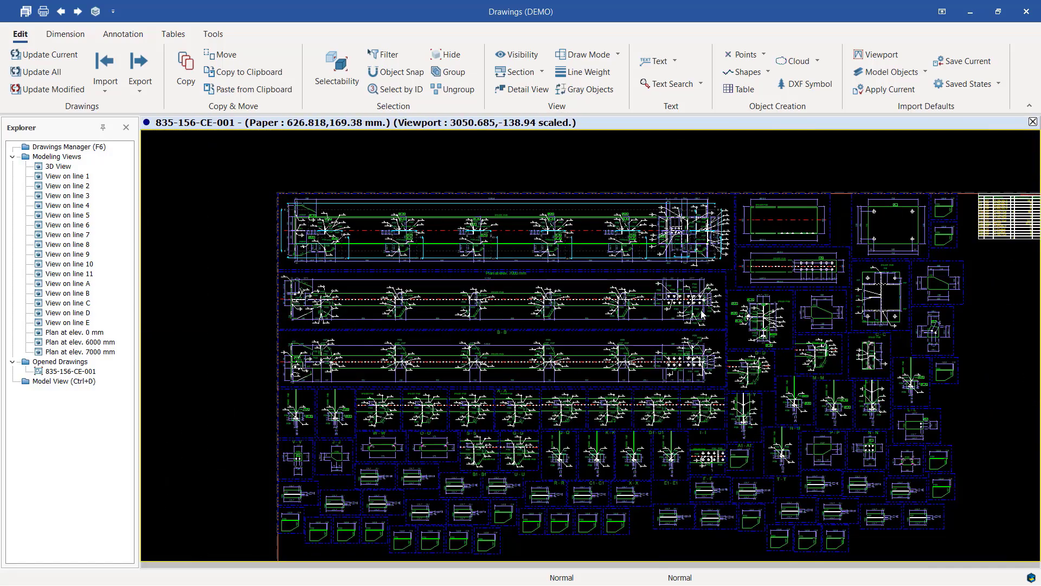
scroll(328, 458, "up", 3)
scroll(328, 458, "up", 2)
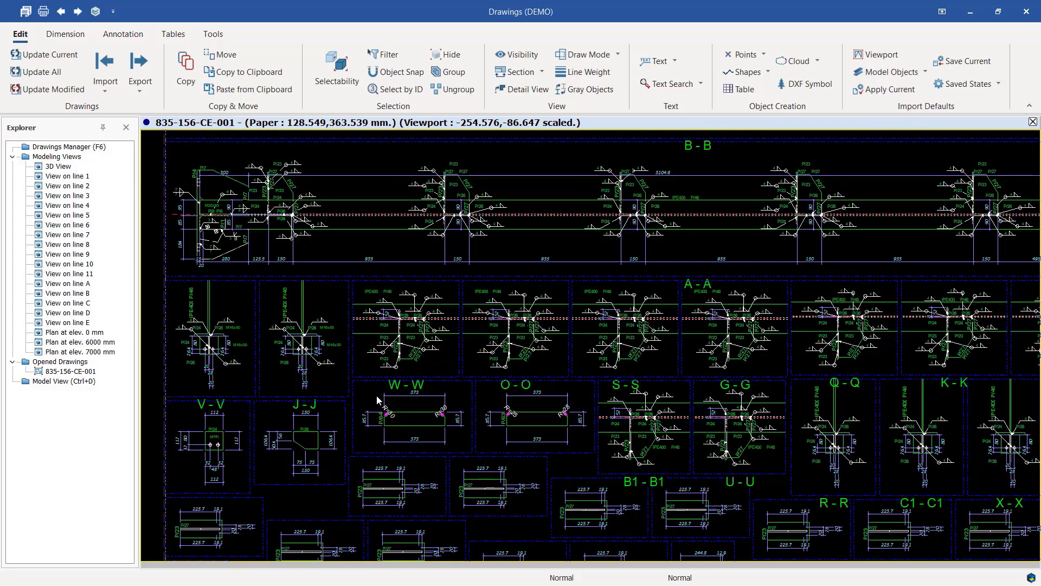
scroll(454, 337, "up", 3)
scroll(454, 343, "up", 1)
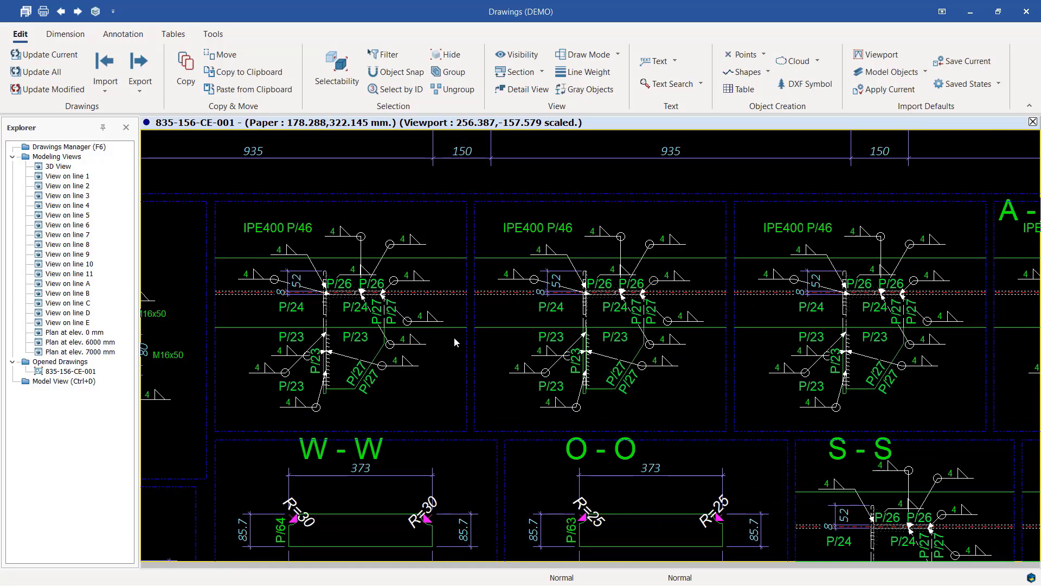
scroll(454, 337, "down", 5)
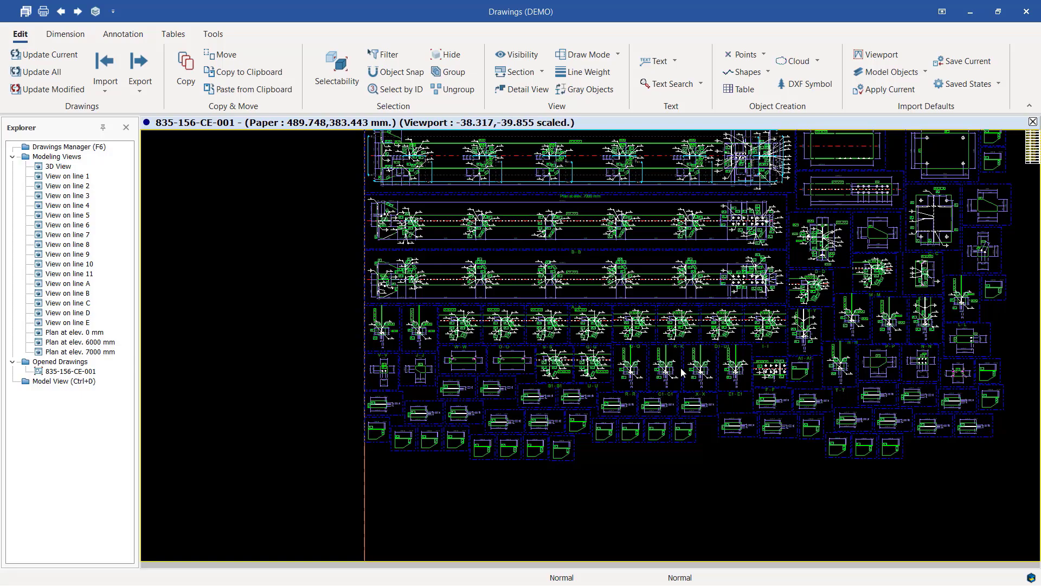
Step: Examine the weld symbols, part marks and hole dimensions in the column's cleat sections around Q-Q and K-K
scroll(700, 374, "up", 5)
scroll(726, 380, "up", 5)
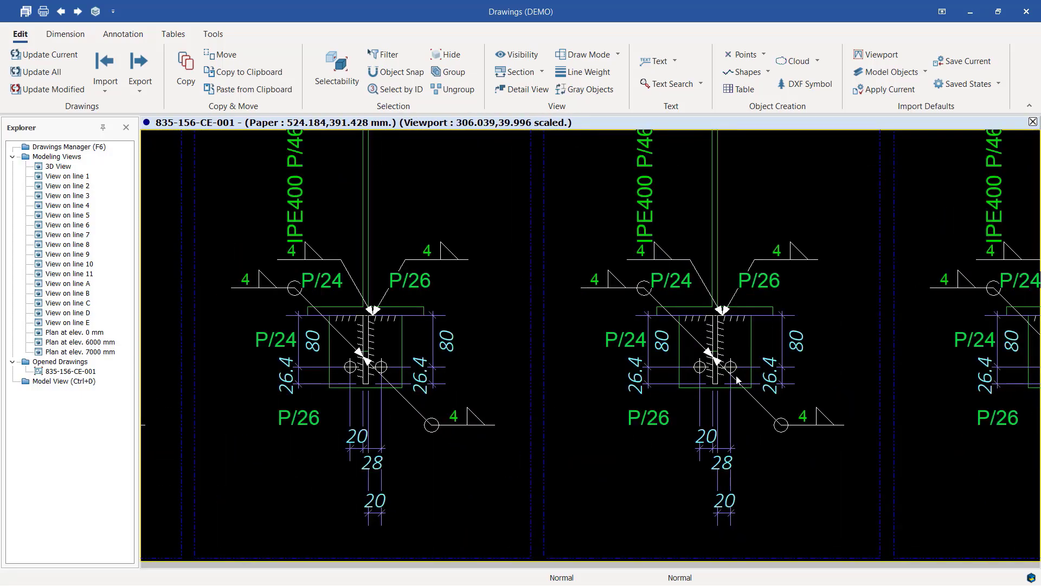
scroll(788, 280, "up", 5)
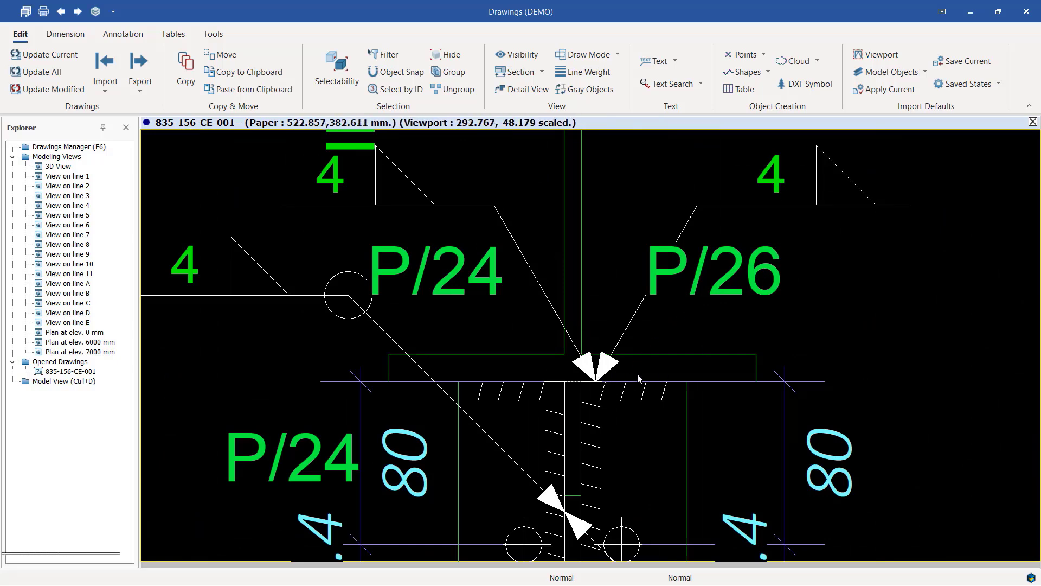
scroll(792, 220, "down", 4)
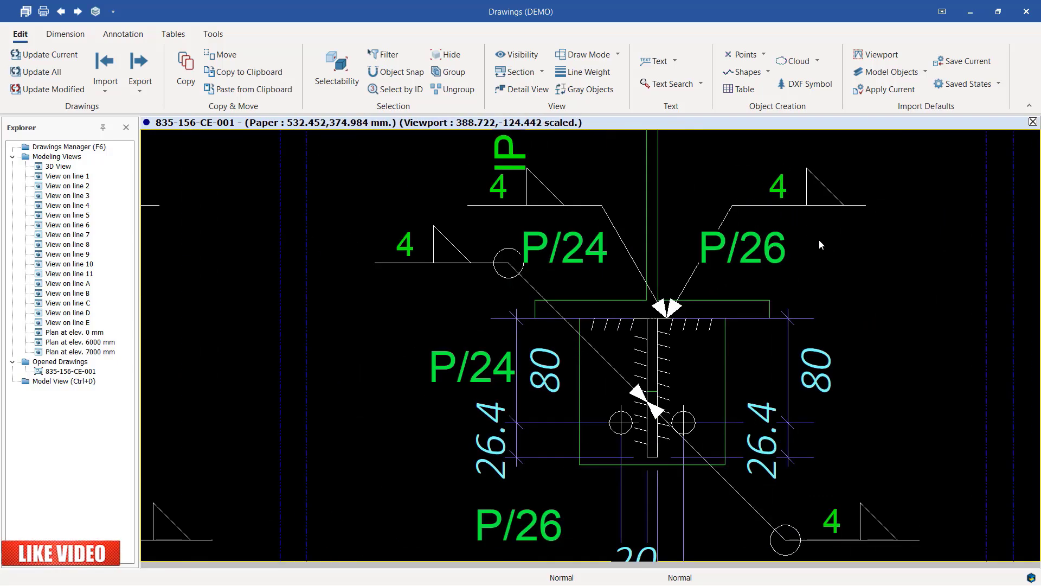
scroll(855, 248, "down", 3)
scroll(814, 260, "up", 7)
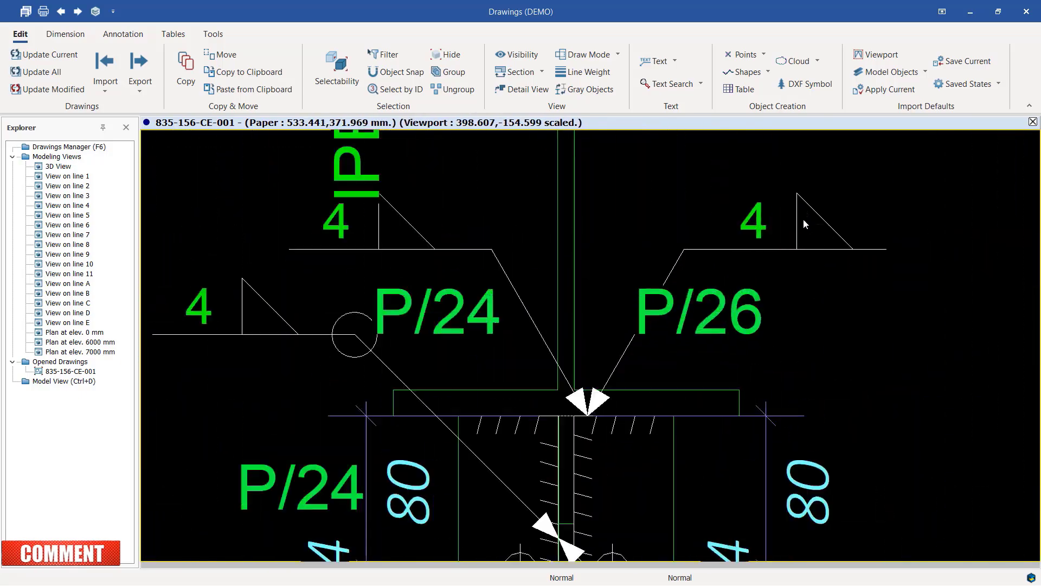
scroll(845, 248, "down", 5)
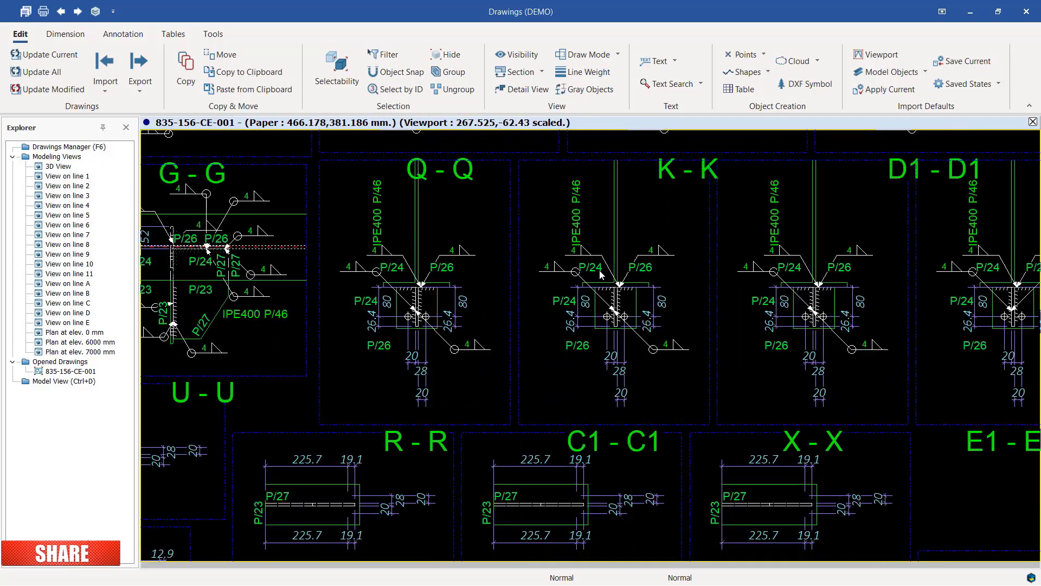
scroll(600, 273, "up", 3)
scroll(579, 253, "down", 3)
scroll(543, 282, "up", 5)
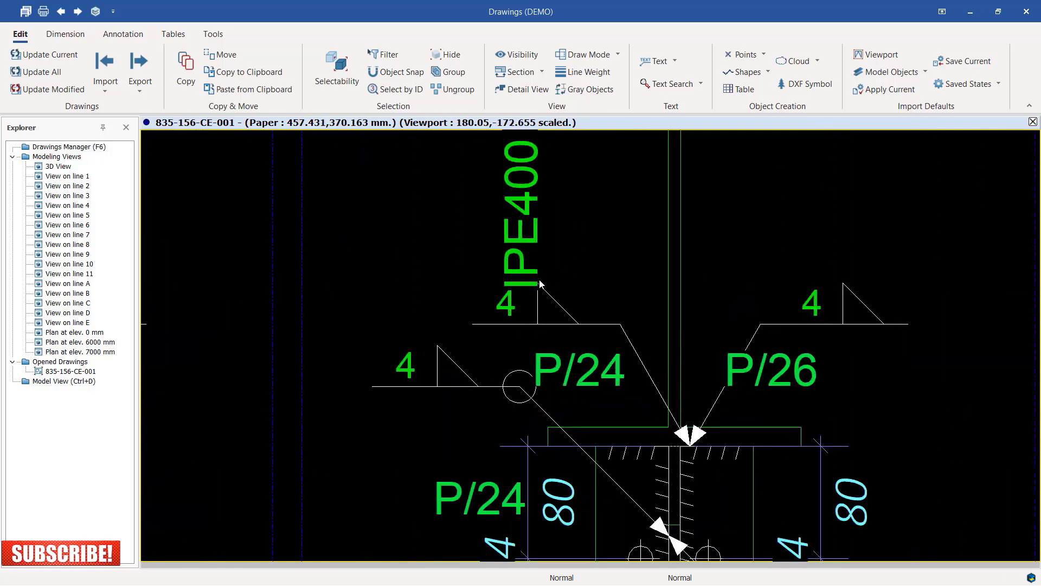
scroll(633, 358, "down", 4)
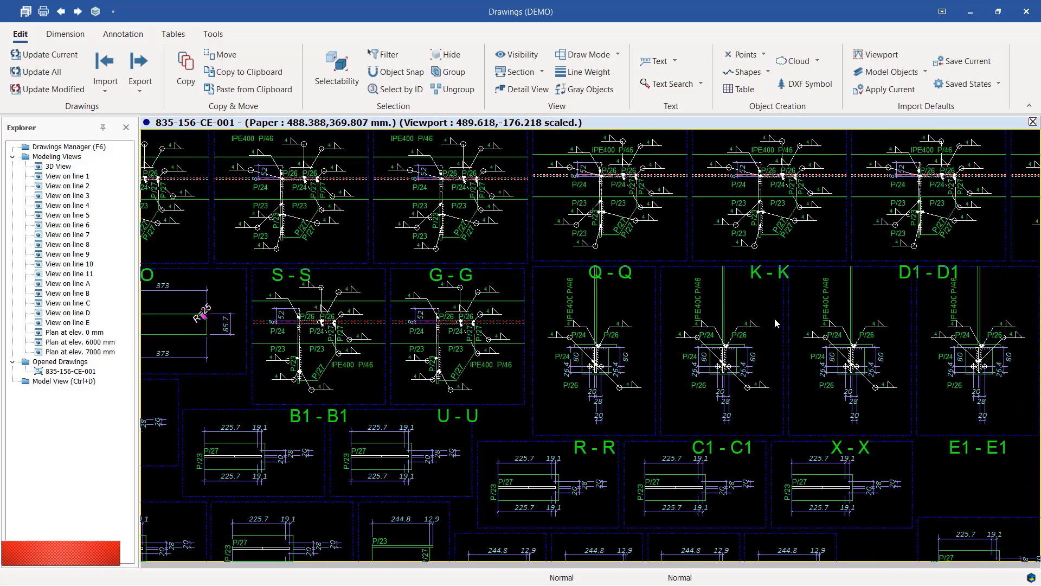
scroll(808, 384, "up", 1)
scroll(808, 384, "down", 1)
scroll(654, 378, "up", 5)
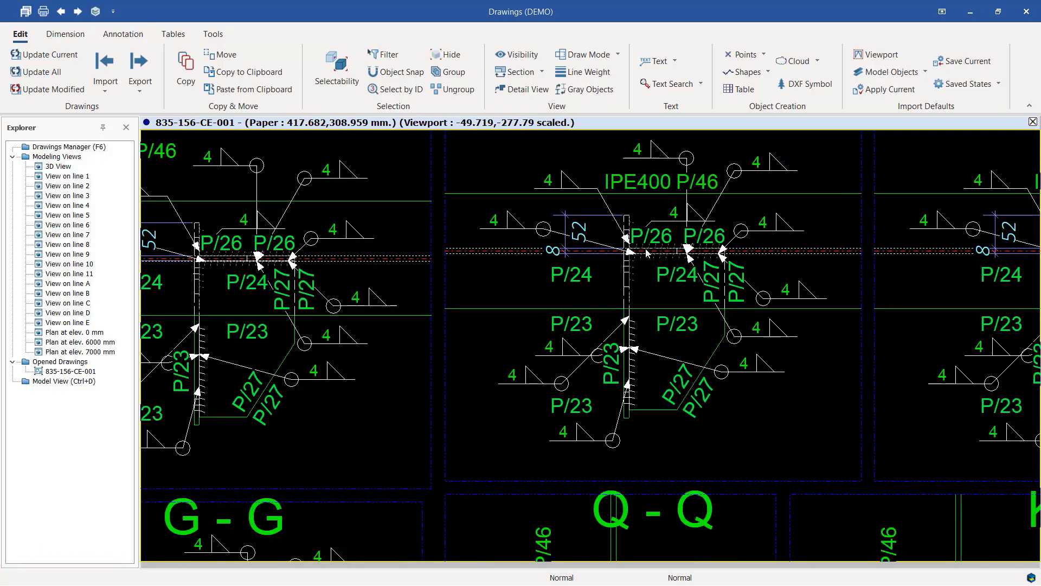
Step: Examine the dimension text on the P/23 and P/27 plate details along the lower edge of the sheet
scroll(654, 378, "down", 2)
scroll(655, 378, "down", 4)
scroll(659, 233, "down", 2)
scroll(490, 524, "up", 6)
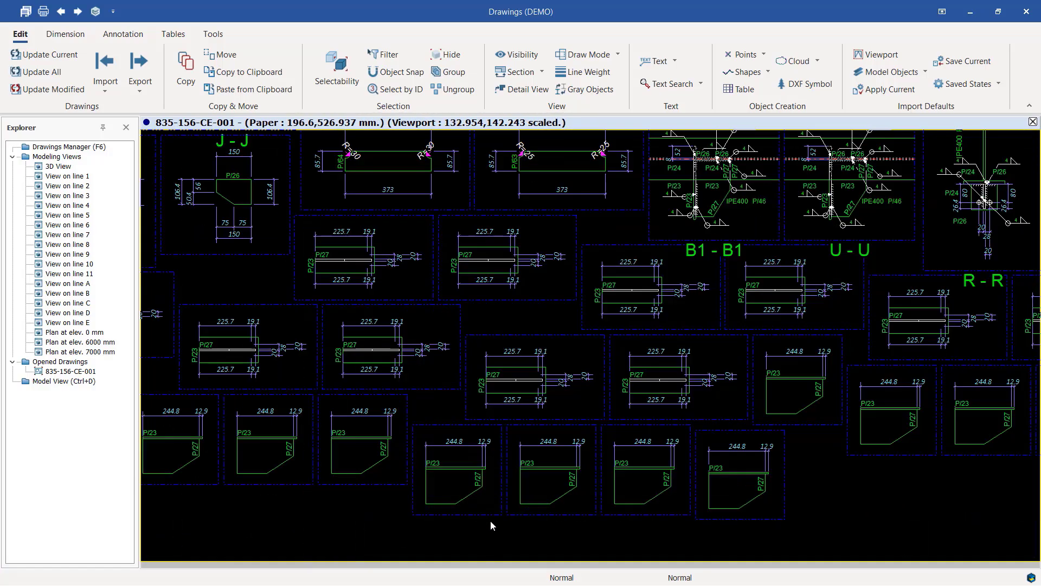
scroll(429, 481, "up", 2)
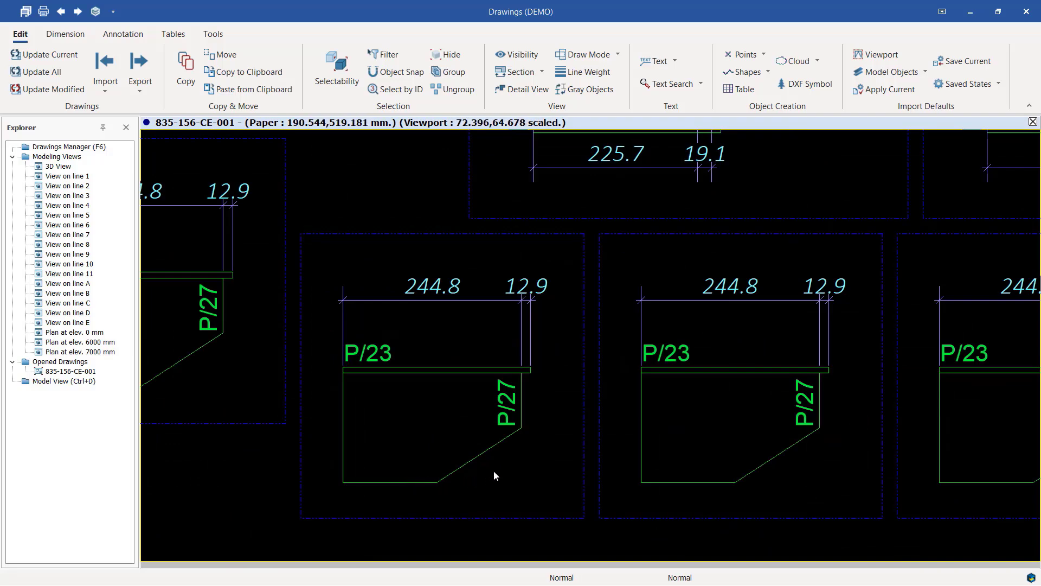
scroll(417, 476, "down", 2)
scroll(653, 441, "up", 3)
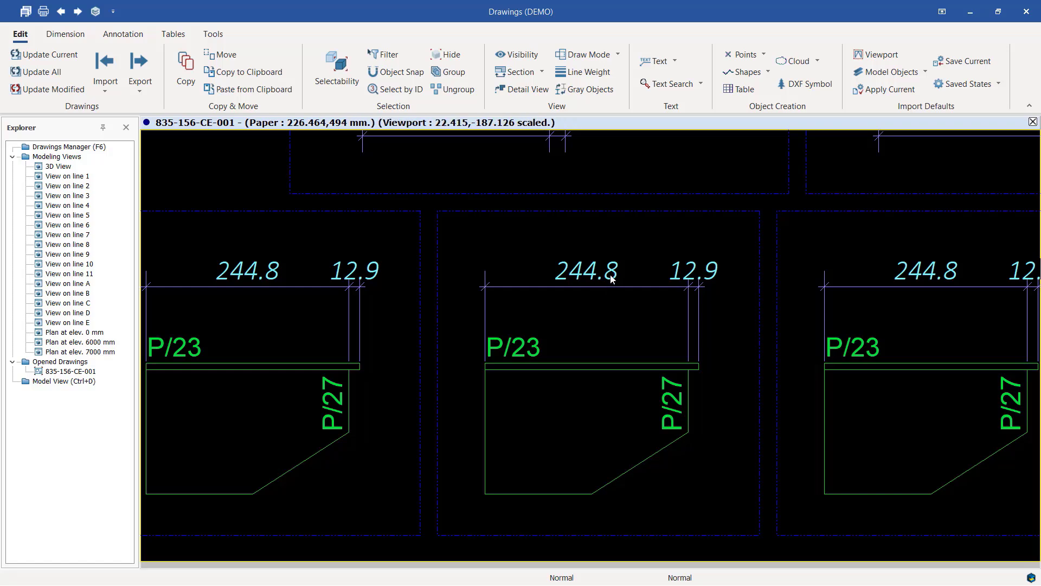
scroll(588, 278, "up", 1)
scroll(587, 278, "up", 1)
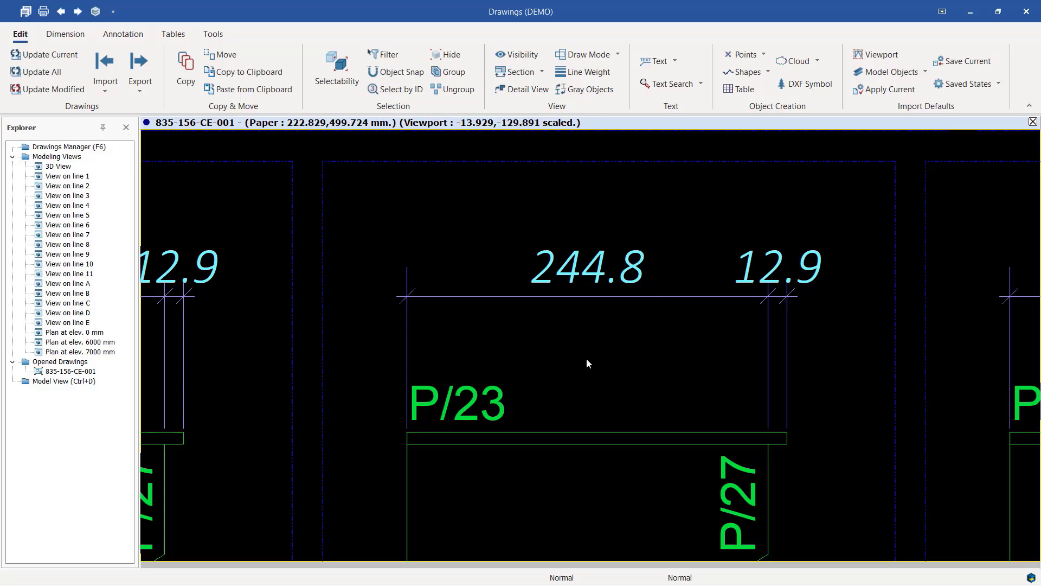
Step: Open the drawing's Assembly Macro from its drawing properties and bring up the DETAILS OF COLUMNS settings
scroll(584, 362, "down", 10)
scroll(659, 385, "down", 4)
double_click(746, 421)
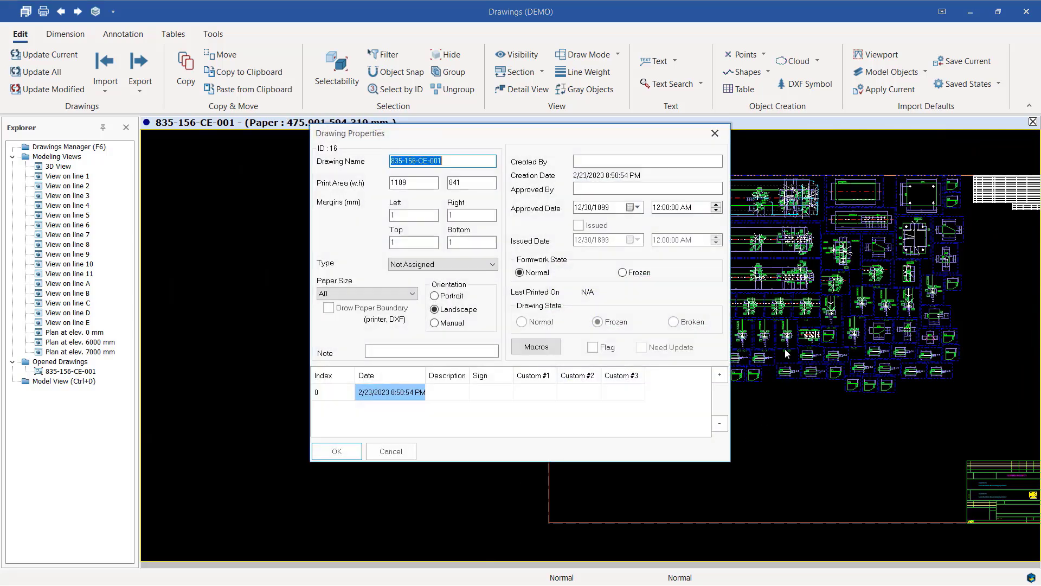
left_click(542, 349)
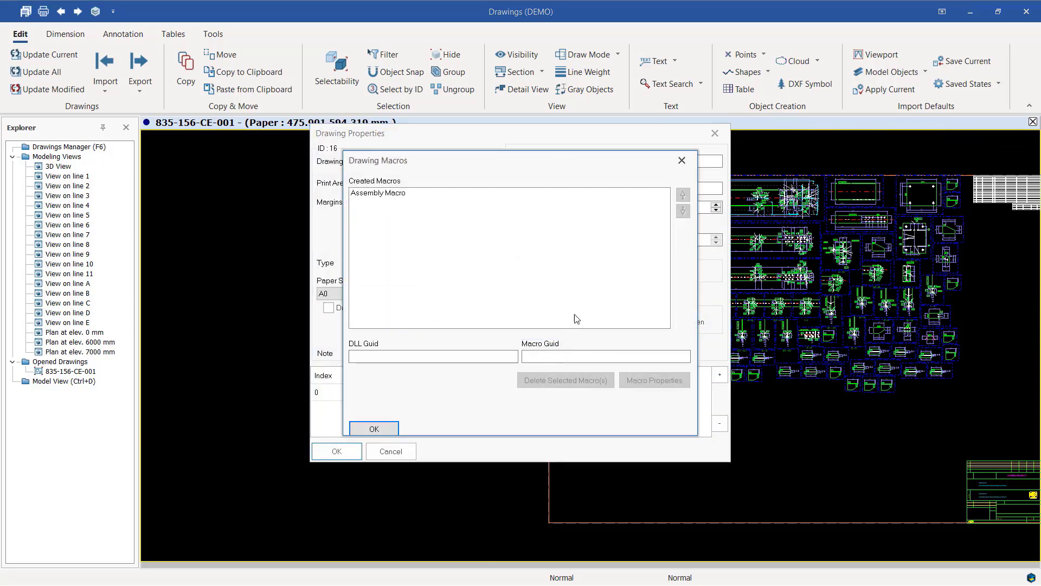
left_click(381, 194)
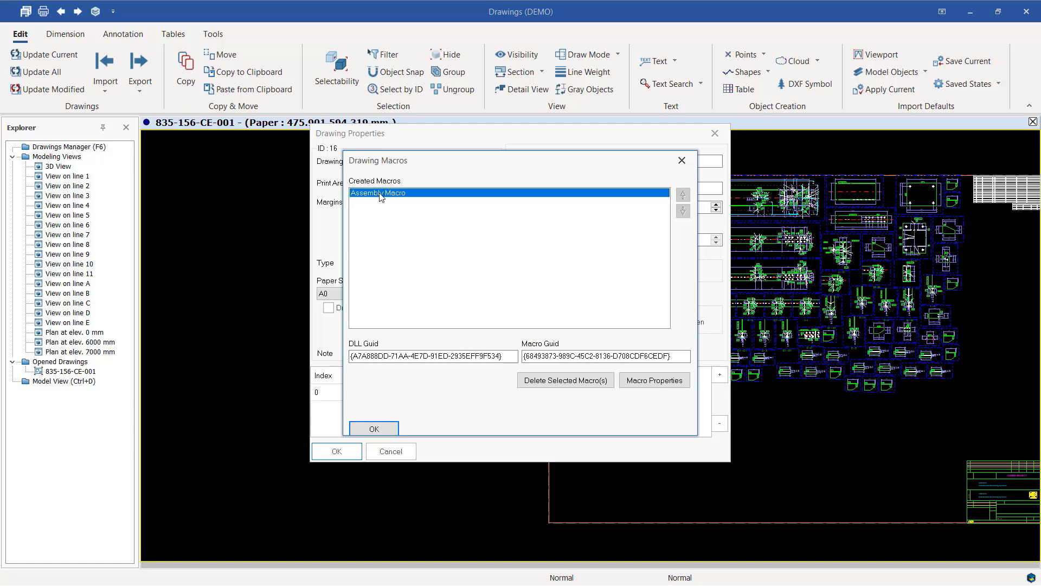
double_click(381, 194)
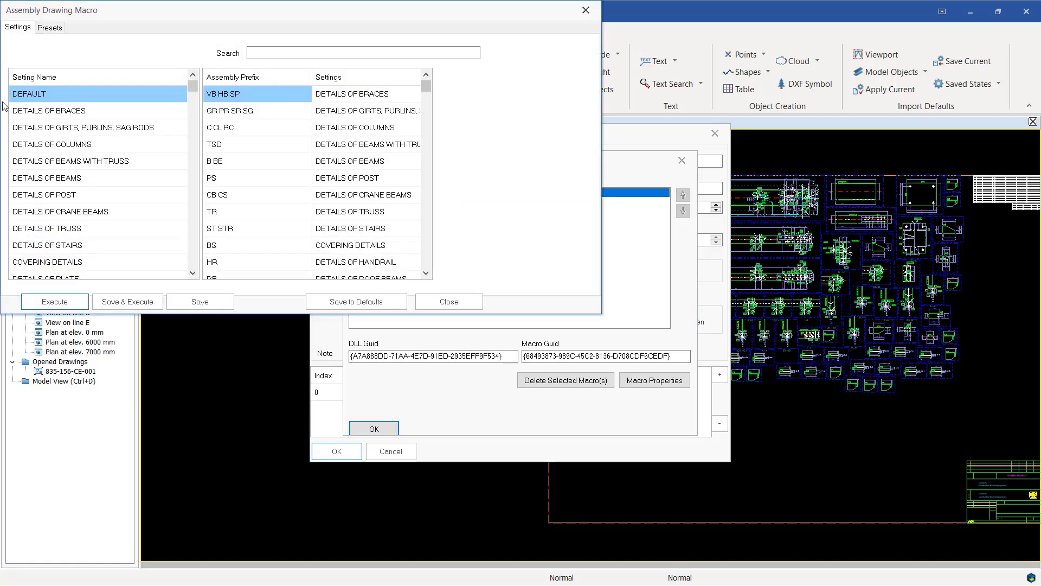
double_click(155, 144)
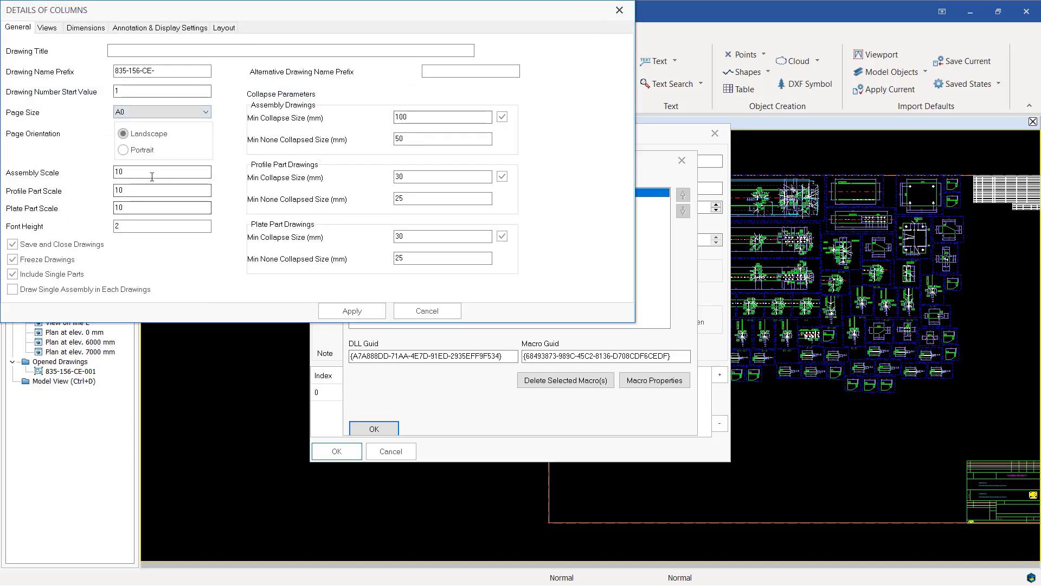
Step: Set the dimension precision to 0.00 in the column details' annotation and display settings and apply it
left_click(154, 30)
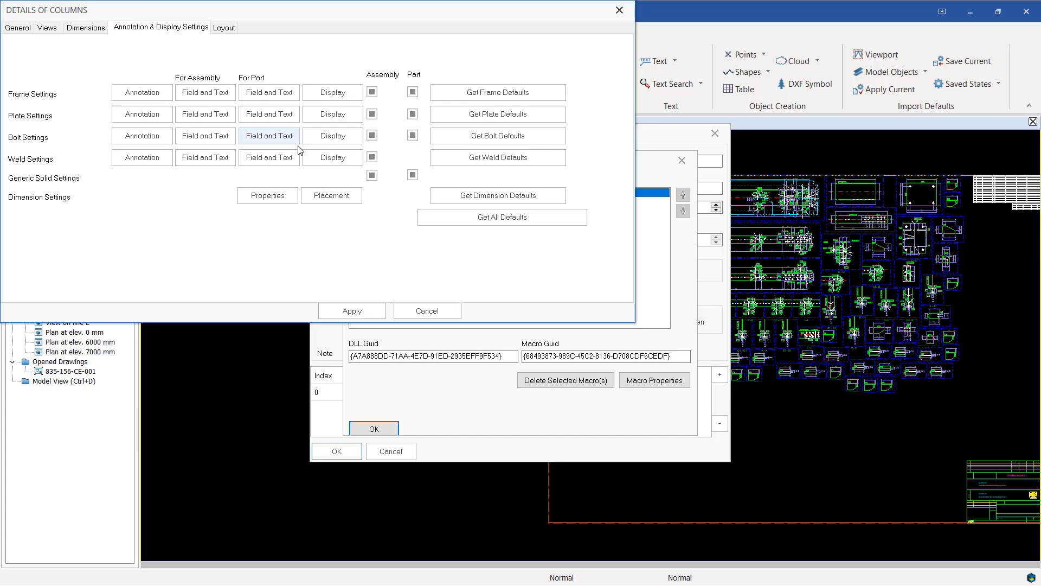
left_click(267, 197)
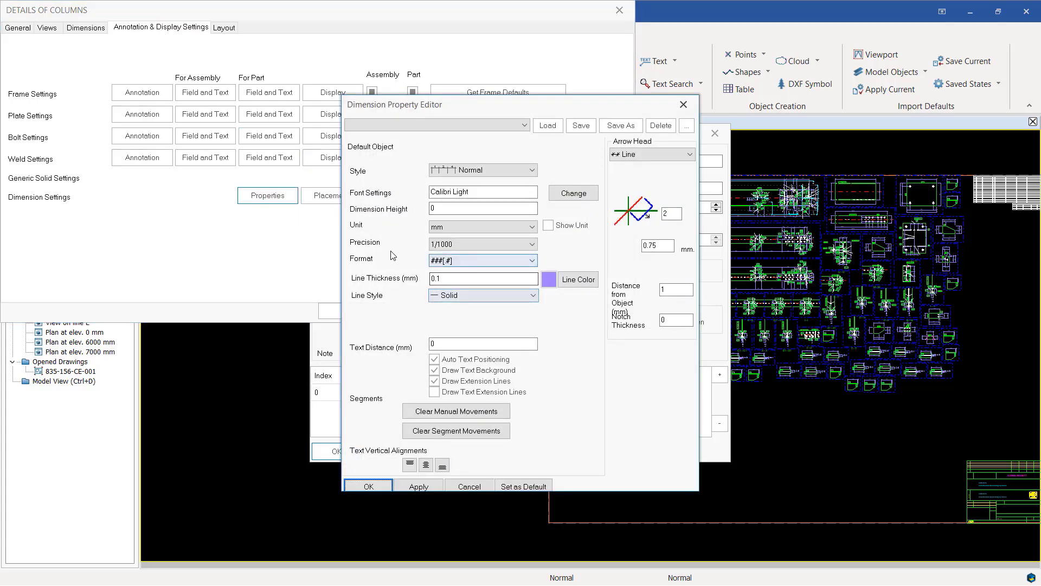
left_click(514, 243)
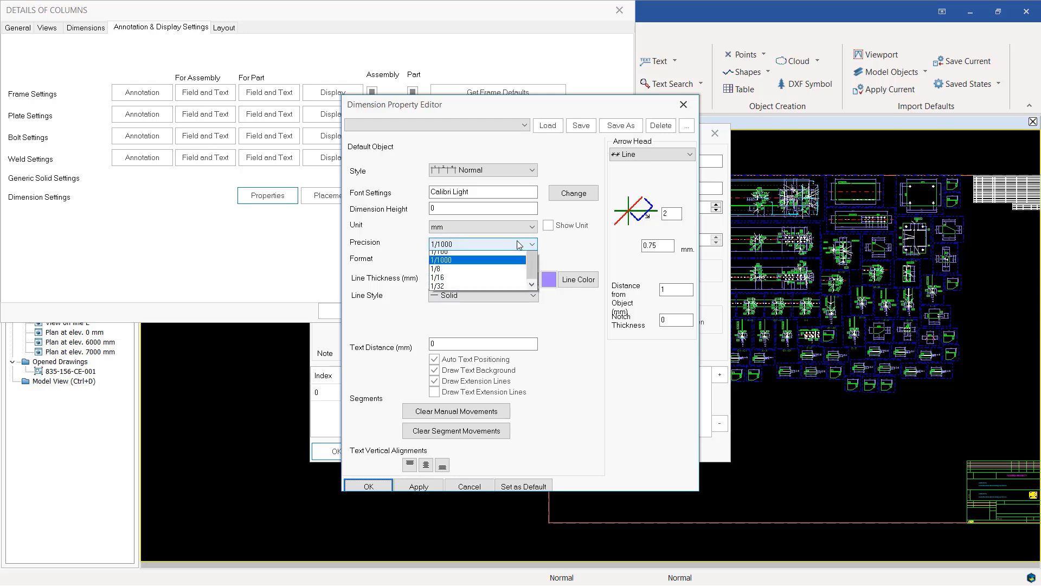
left_click_drag(533, 288, 533, 276)
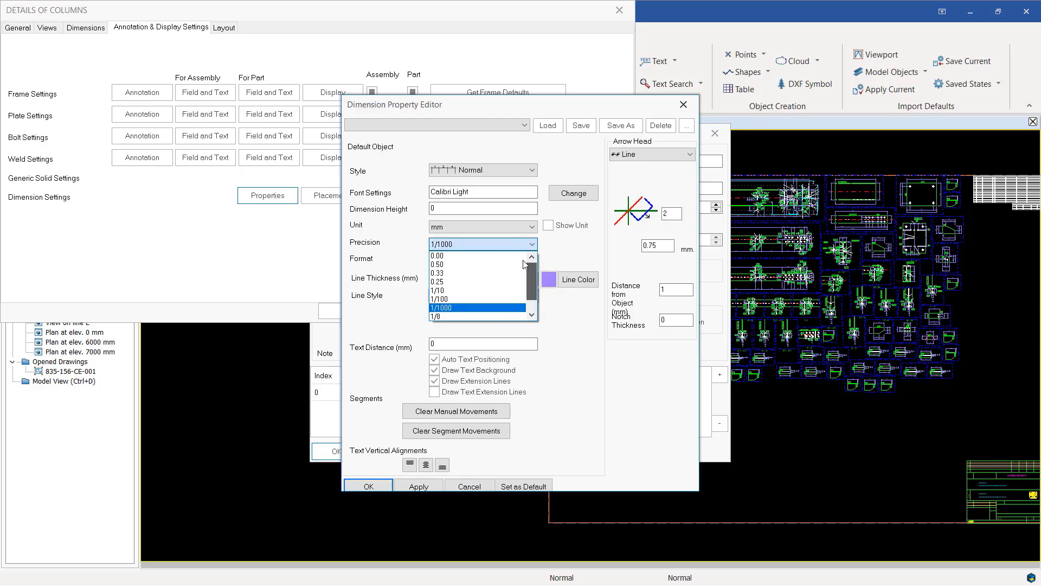
left_click(456, 256)
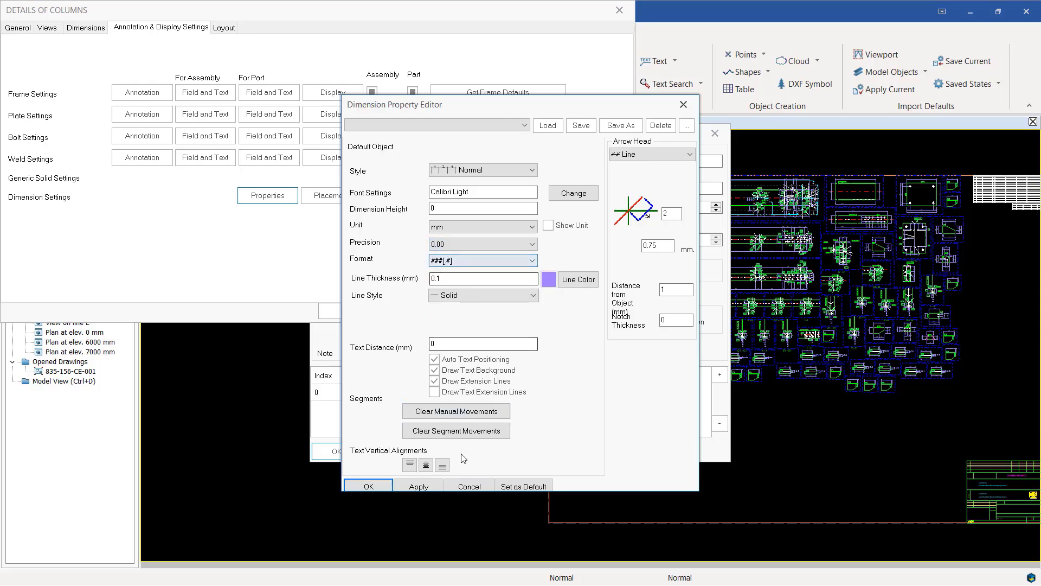
left_click(423, 486)
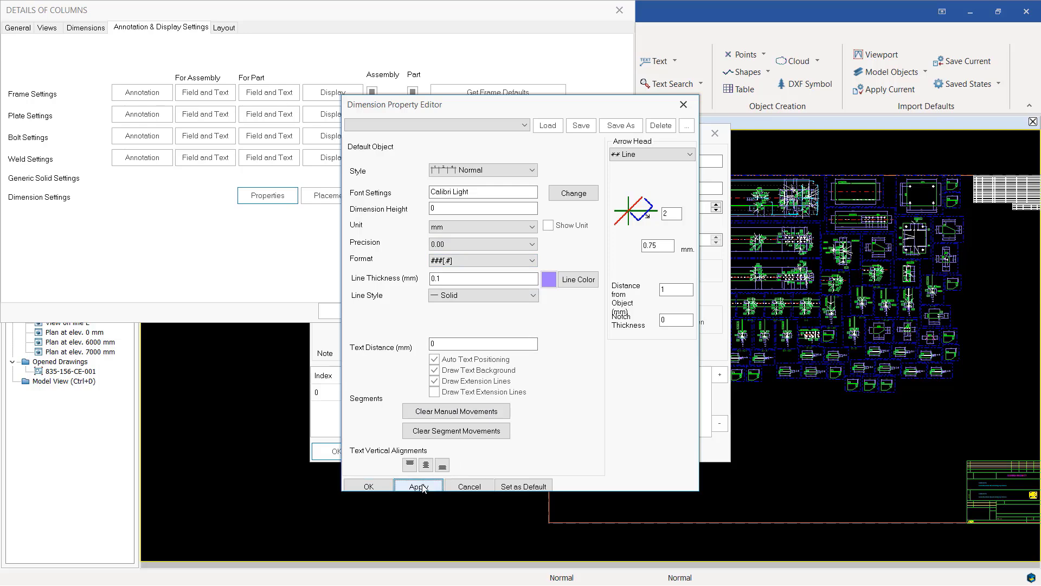
left_click(388, 487)
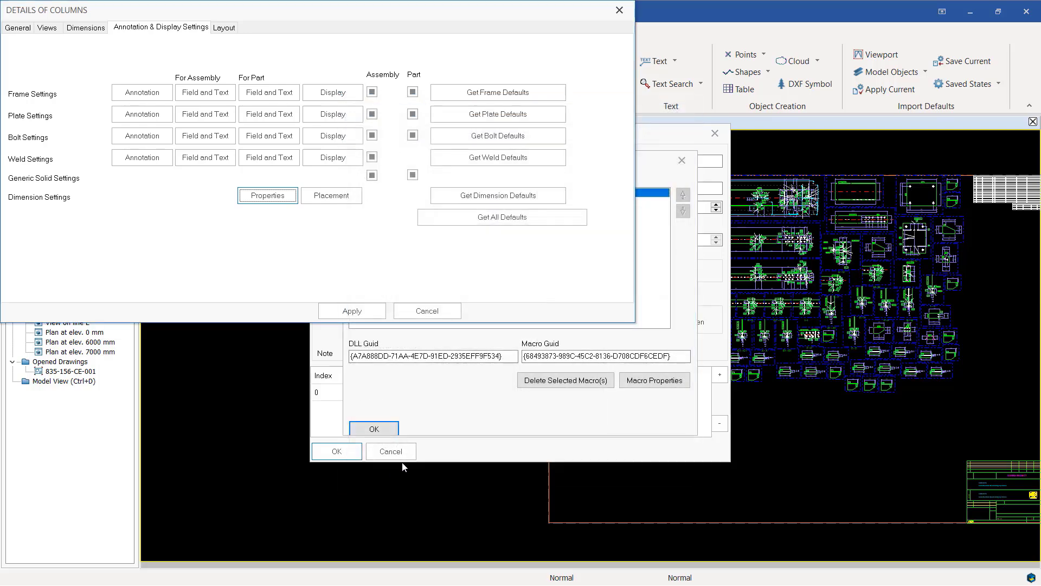
Step: Apply the DETAILS OF COLUMNS settings and accept the macro list and drawing properties to return to the 835-156-CE-001 sheet
left_click(353, 312)
left_click(49, 306)
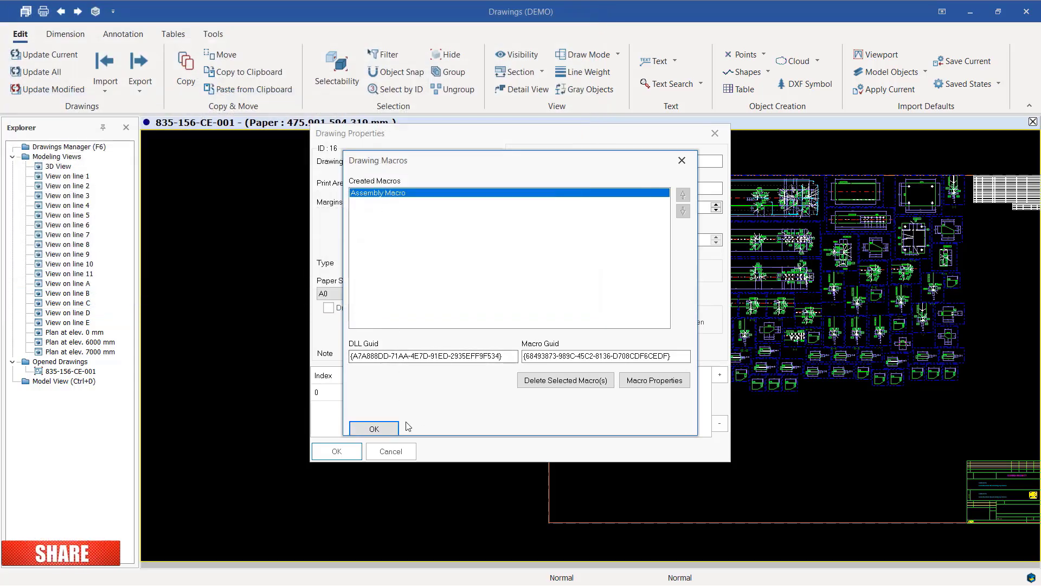
left_click(375, 428)
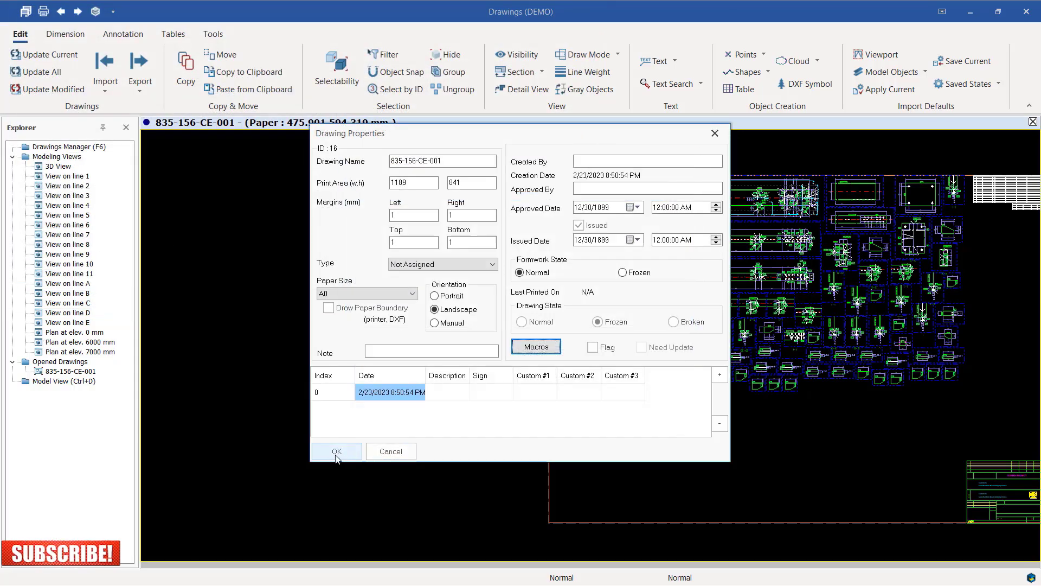
left_click(336, 453)
Step: Check the dimension text precision on the P/23 and P/27 plate details of the column drawing
scroll(665, 382, "up", 6)
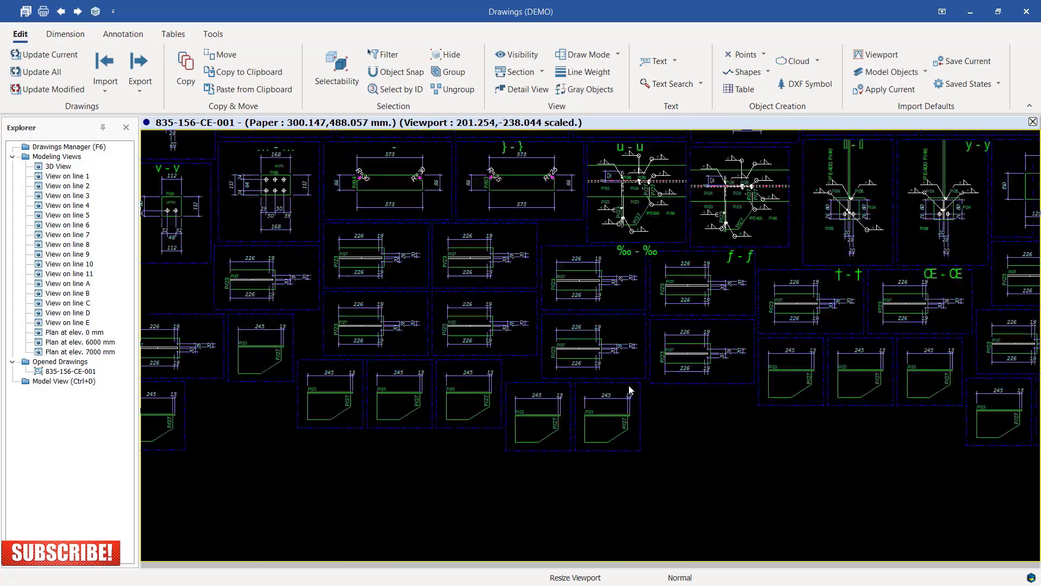
scroll(433, 408, "up", 6)
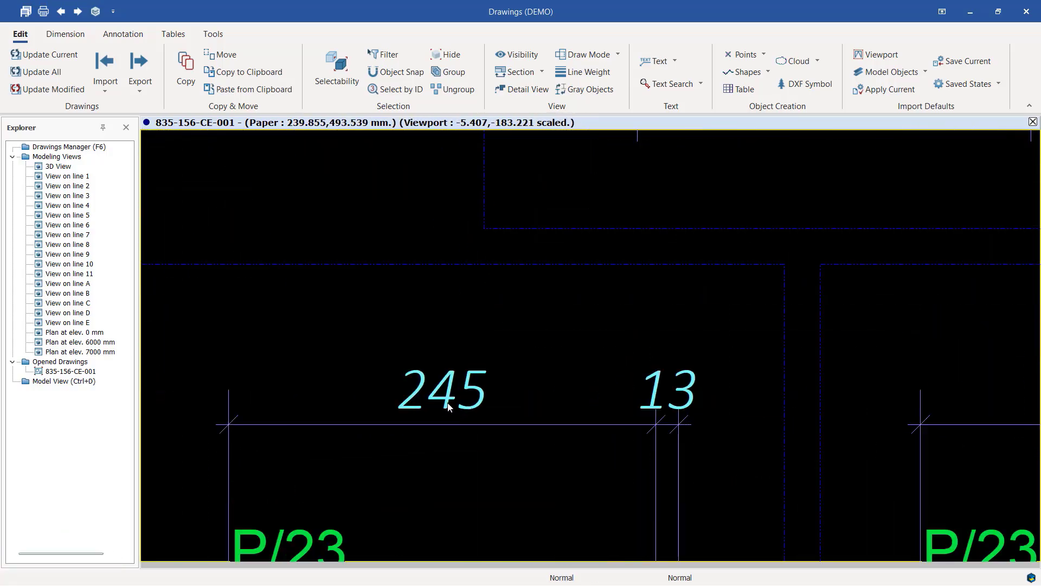
scroll(448, 406, "up", 3)
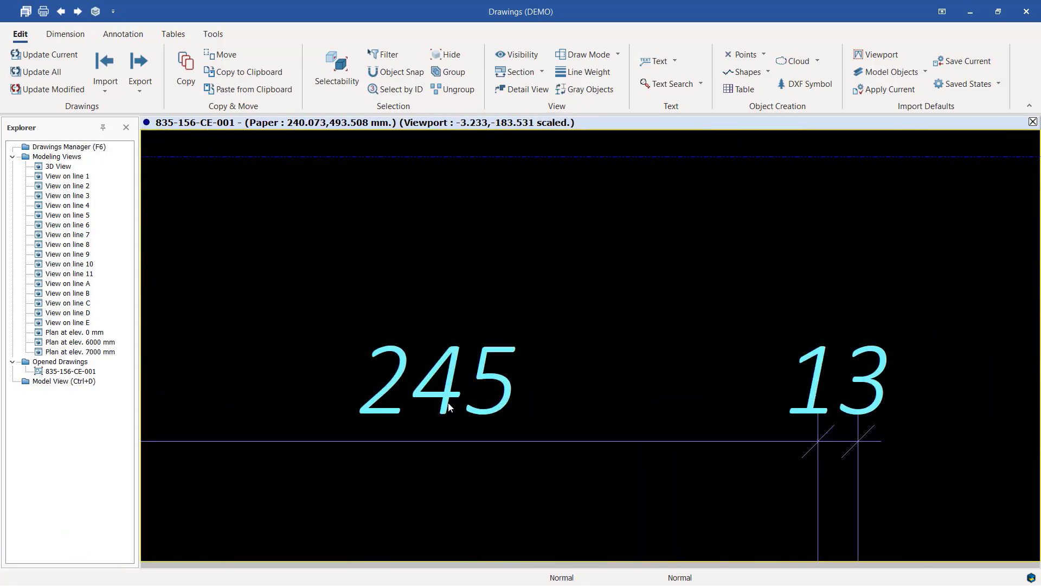
scroll(588, 363, "down", 5)
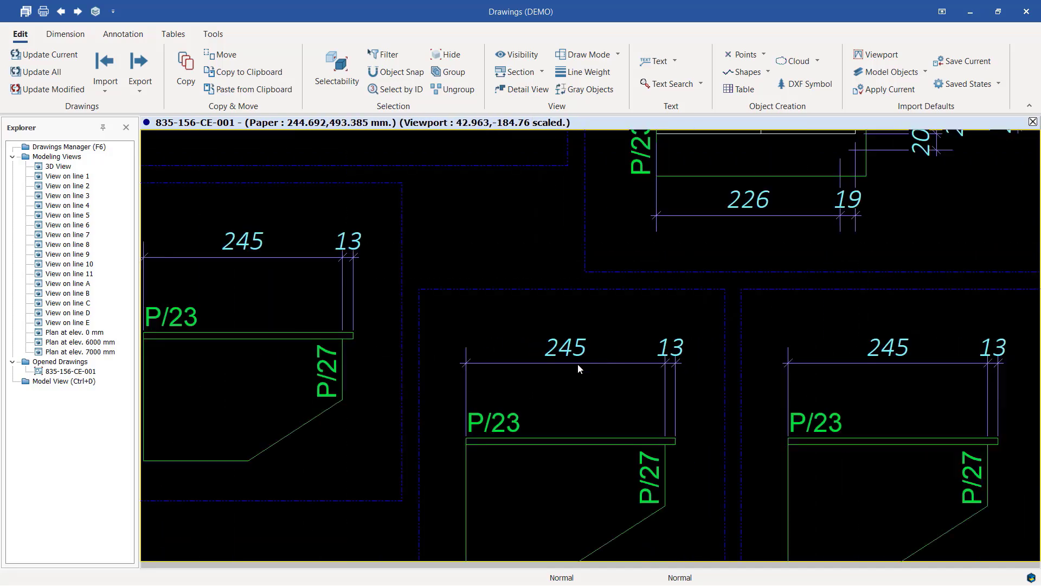
scroll(567, 380, "down", 2)
scroll(578, 406, "down", 1)
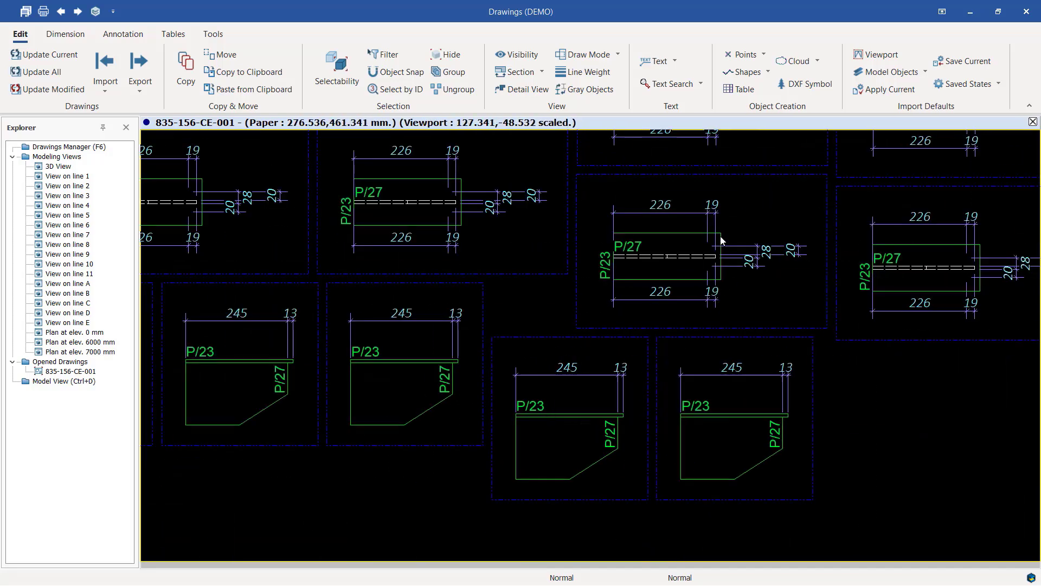
scroll(382, 165, "up", 5)
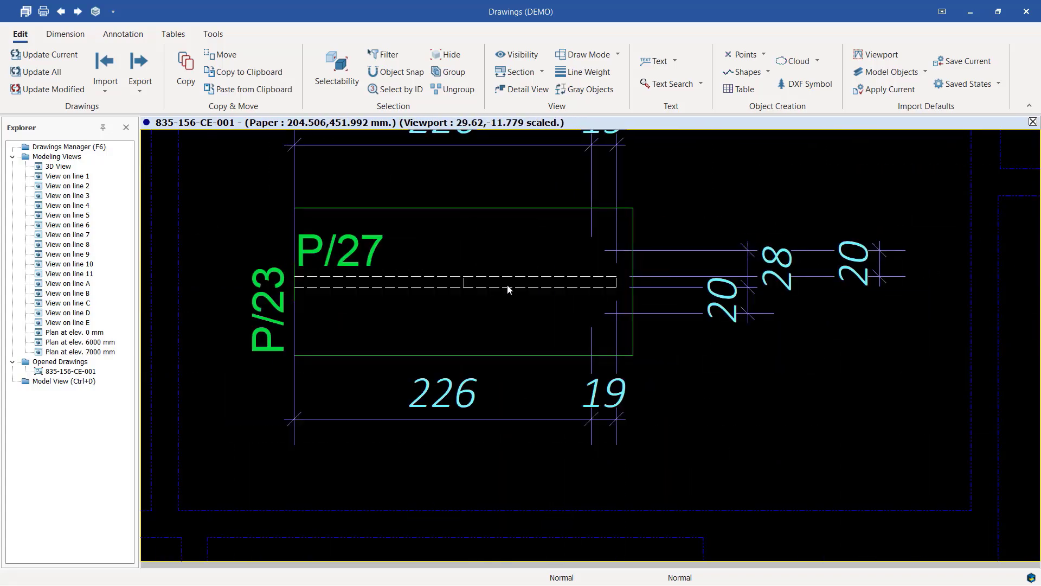
scroll(546, 299, "down", 9)
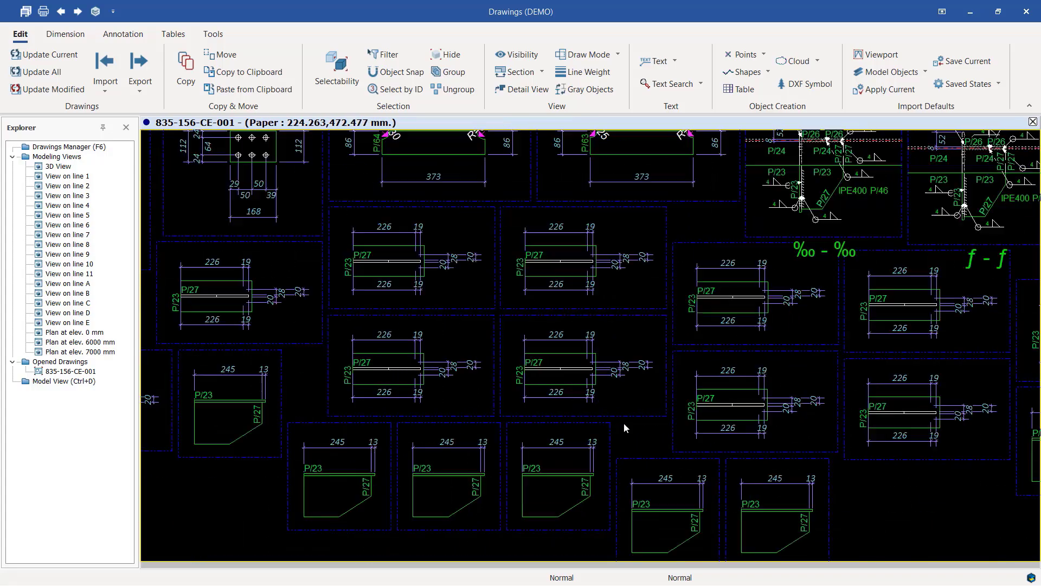
scroll(542, 261, "up", 8)
scroll(619, 431, "down", 7)
Step: Examine the dimensions, part marks and weld symbols in the IPE400 cleat sections and the column's main elevations
scroll(636, 343, "up", 5)
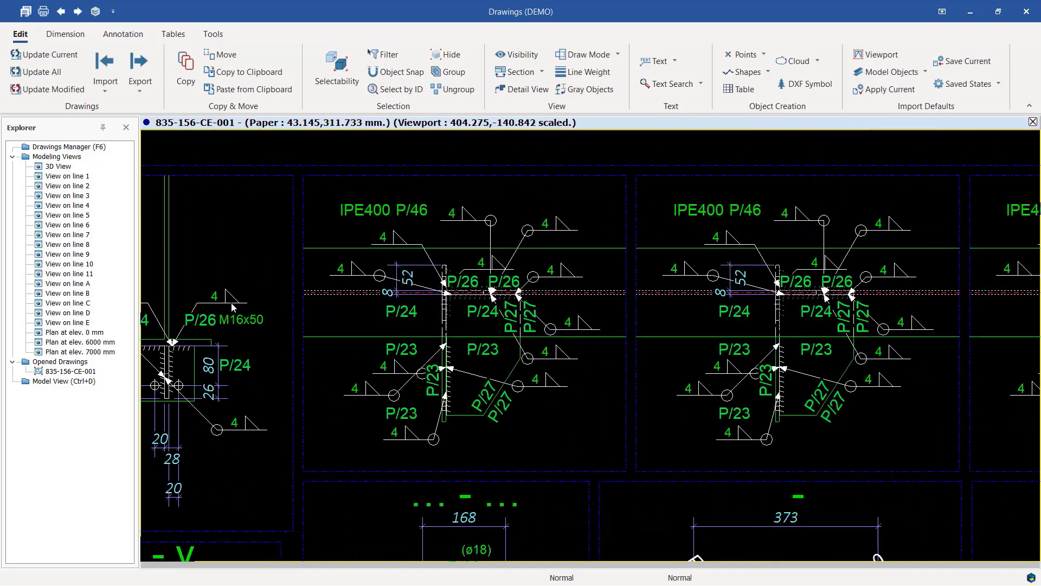
scroll(588, 472, "down", 3)
scroll(380, 463, "down", 6)
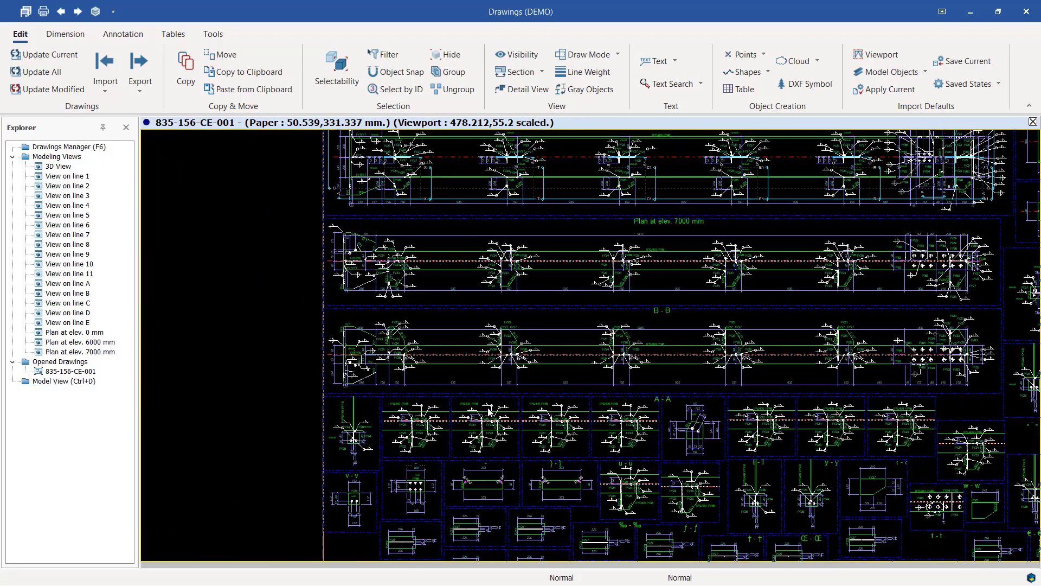
scroll(853, 223, "up", 5)
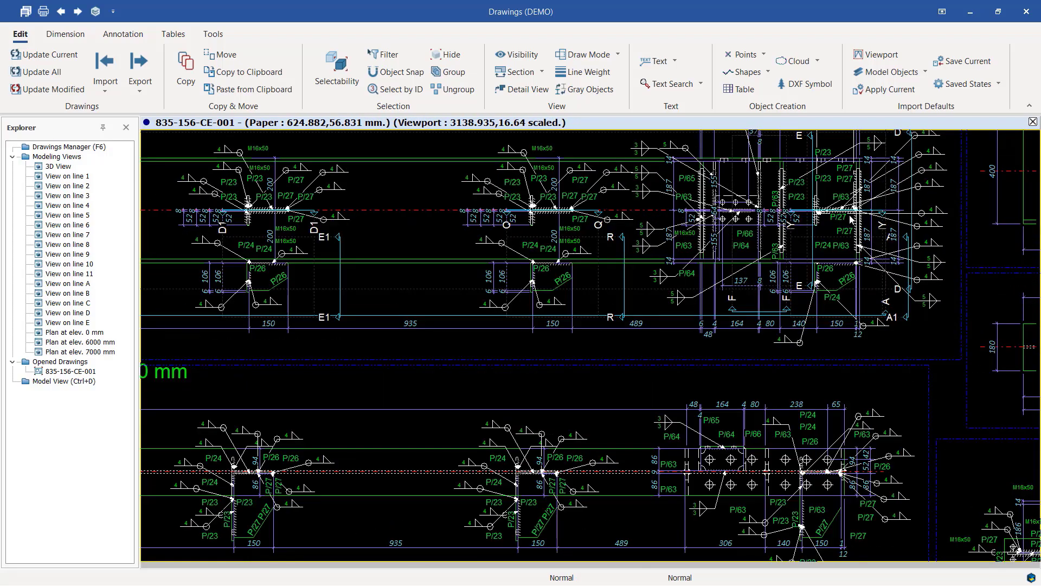
scroll(838, 219, "up", 3)
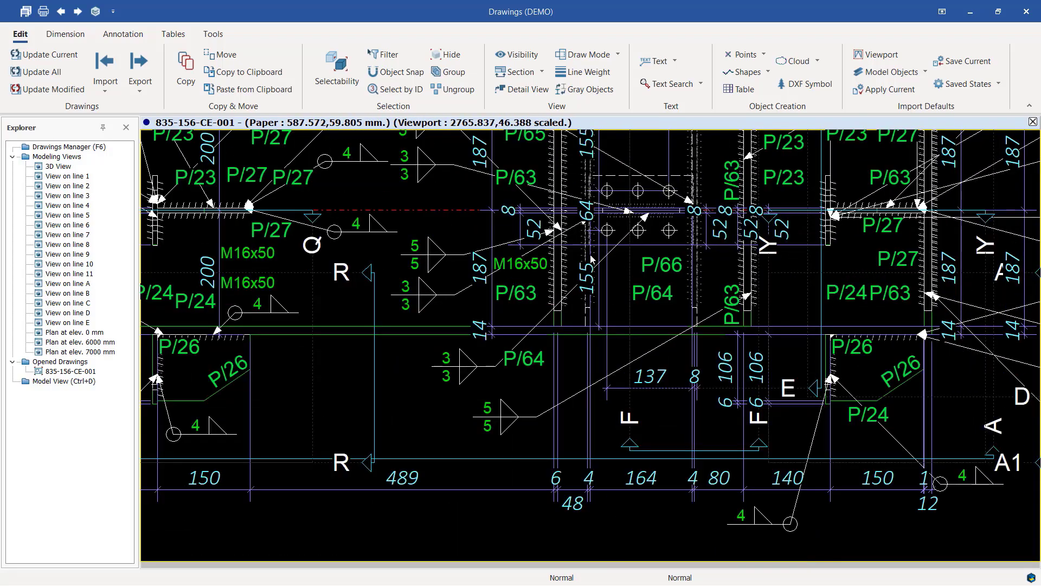
scroll(526, 277, "down", 3)
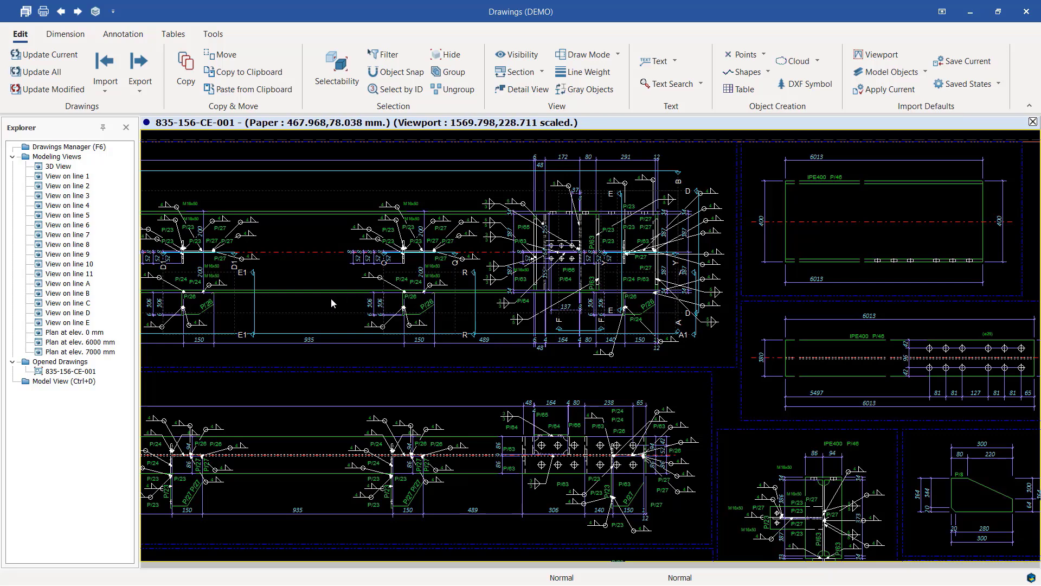
Step: Switch to the 3D model view and create part drawings for the selected corner column
left_click(81, 382)
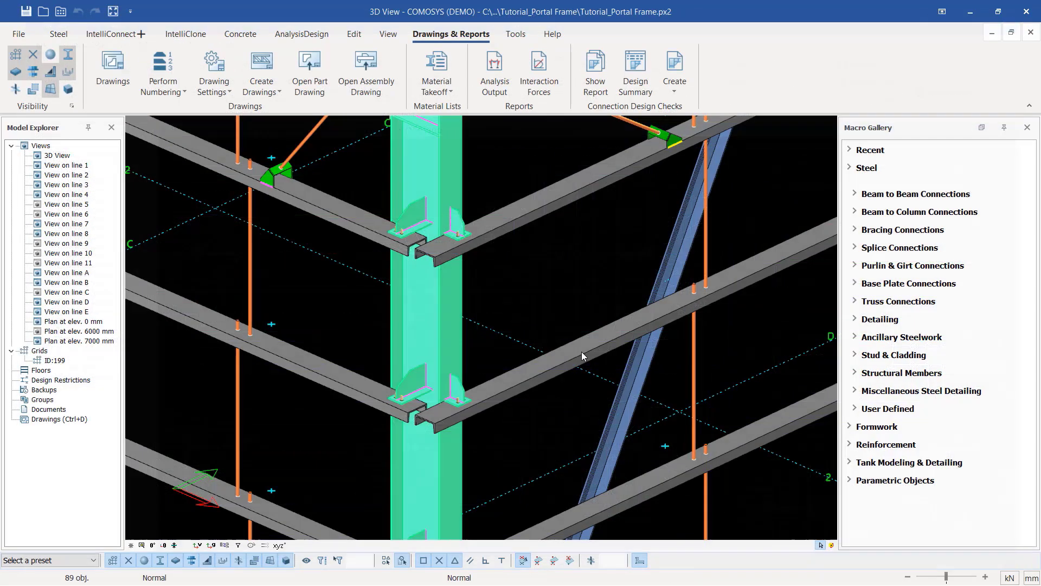
scroll(490, 348, "down", 2)
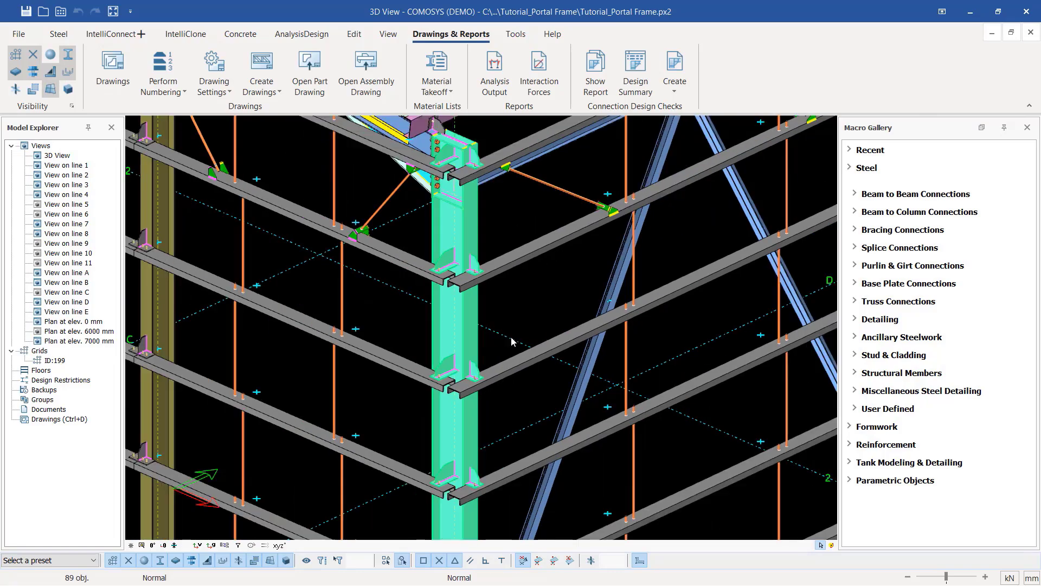
scroll(523, 319, "down", 2)
scroll(493, 332, "up", 2)
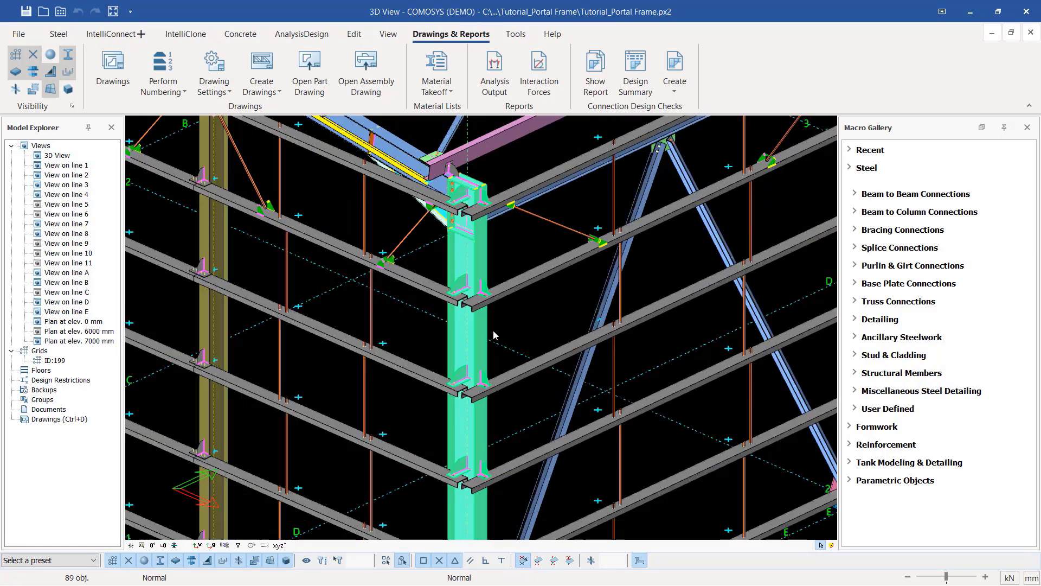
scroll(491, 340, "up", 2)
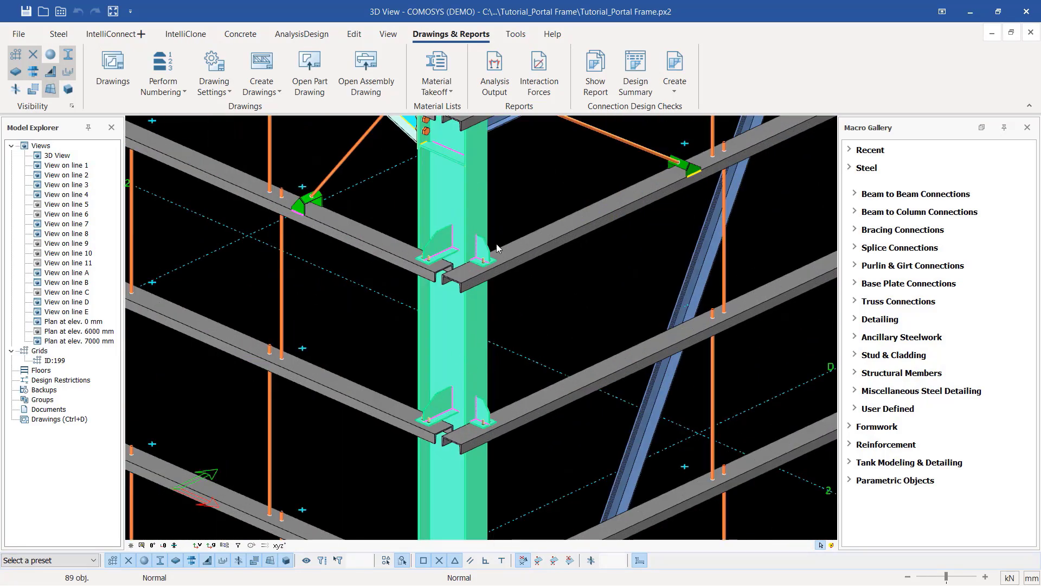
right_click(452, 353)
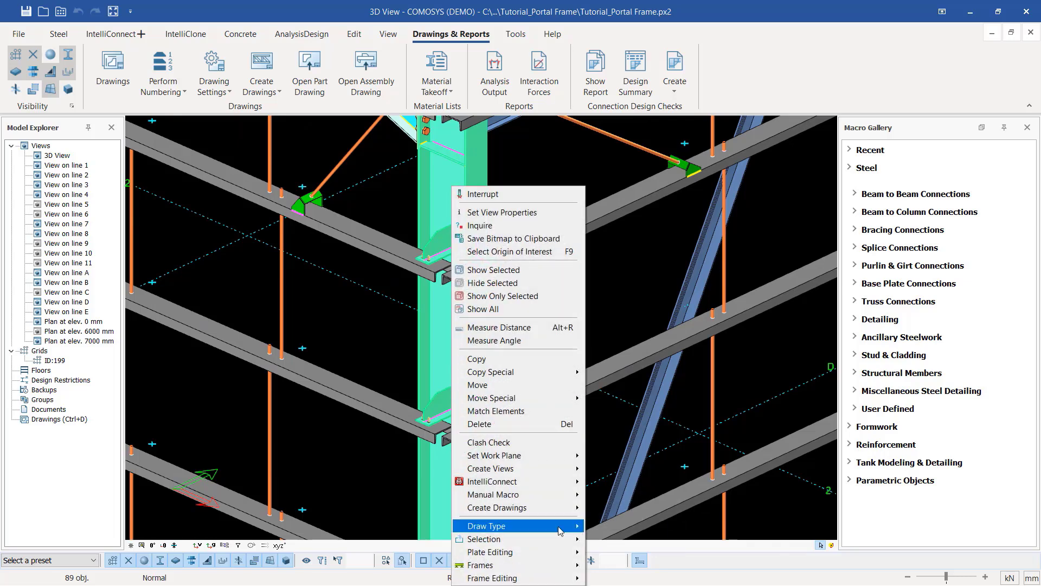
mouse_move(552, 534)
mouse_move(547, 513)
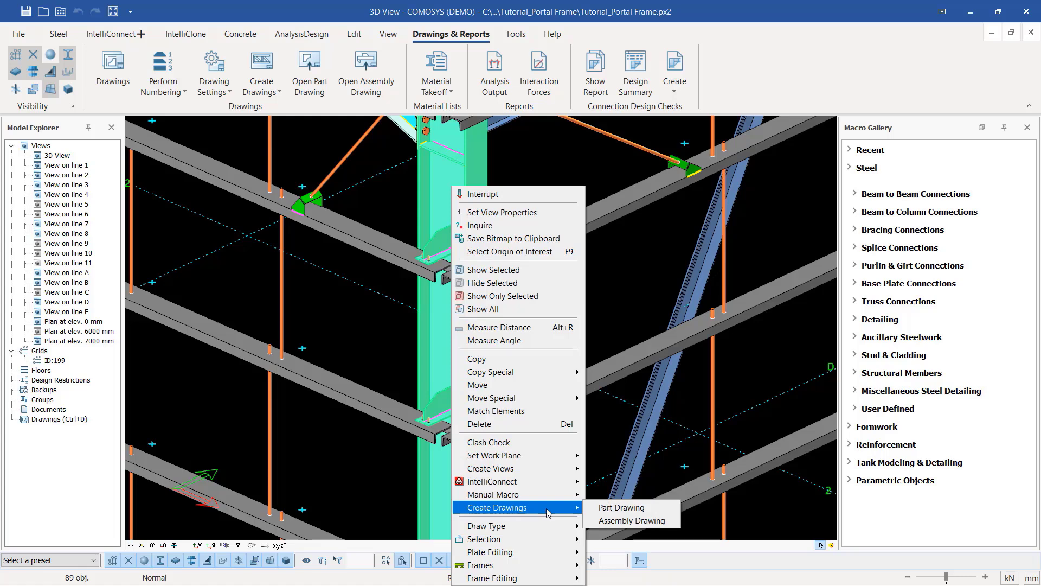
left_click(614, 509)
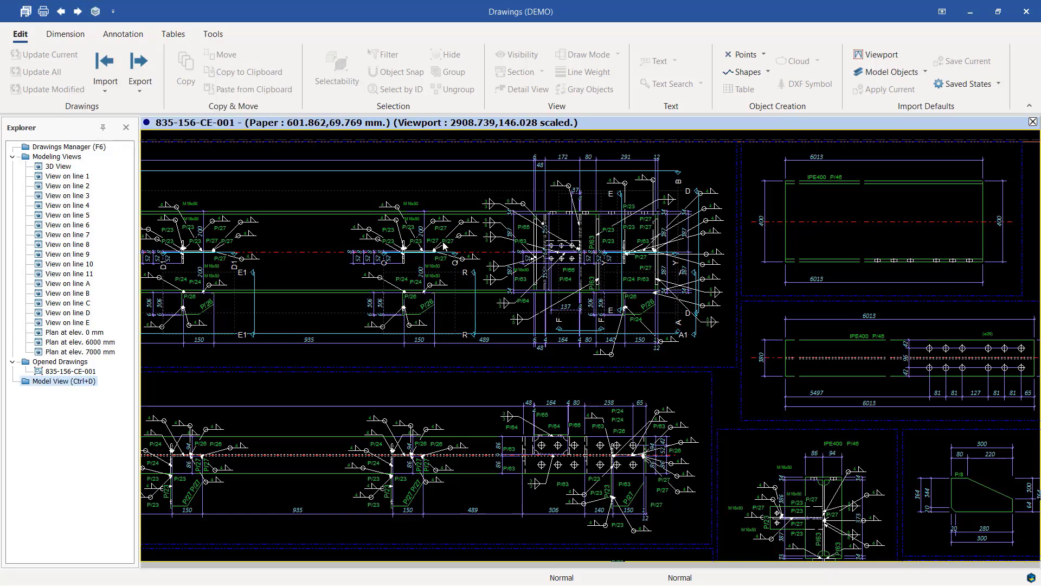
Step: Open part drawing P-46 from the Drawings Manager and close the manager
double_click(96, 148)
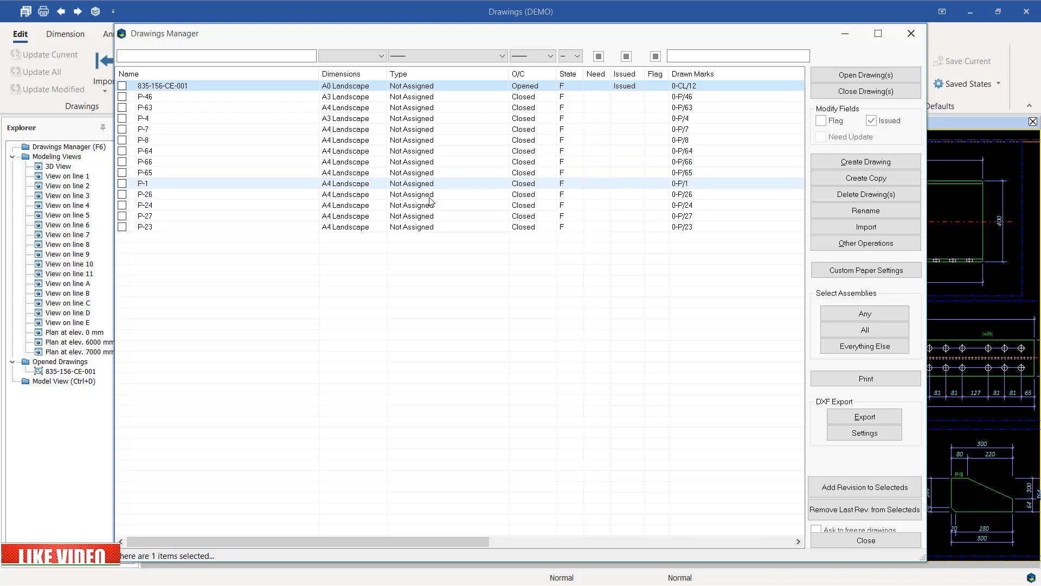
double_click(351, 98)
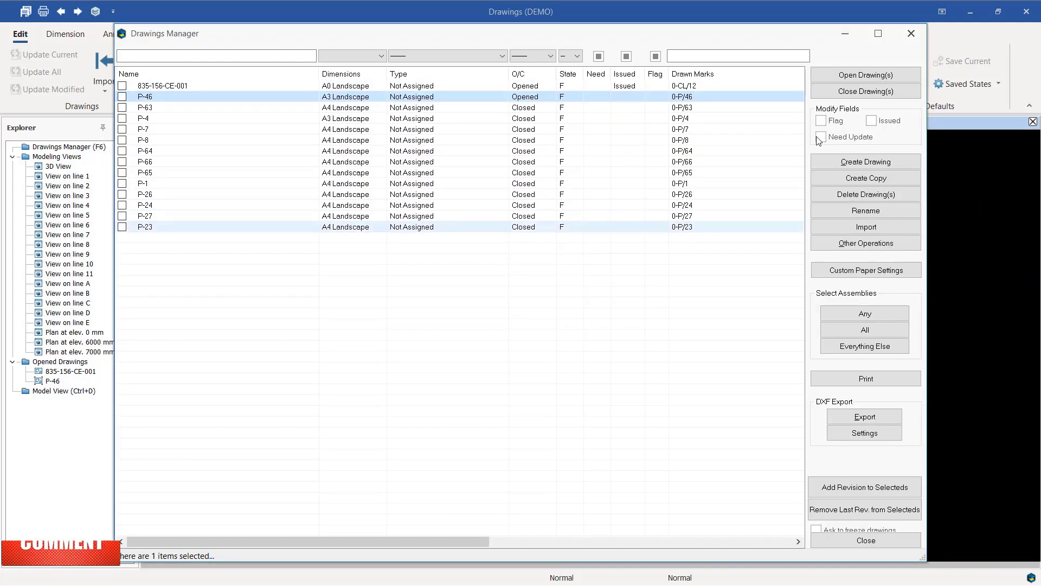
left_click(911, 33)
Step: Examine the dimensioned side, flange and end views of the IPE400 column on the P-46 part drawing
scroll(724, 343, "down", 2)
scroll(439, 248, "up", 8)
scroll(516, 300, "up", 2)
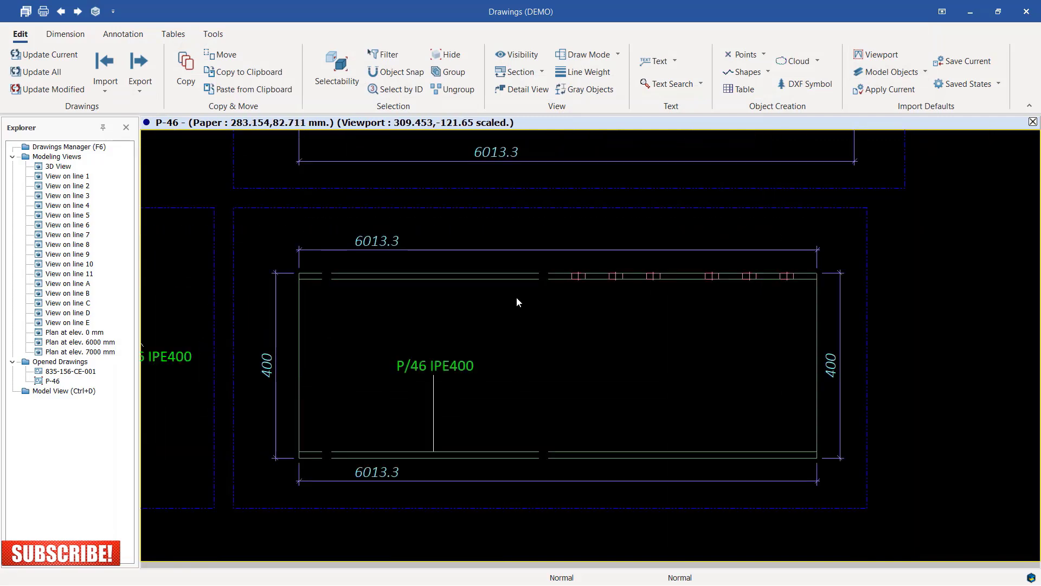
scroll(667, 360, "down", 3)
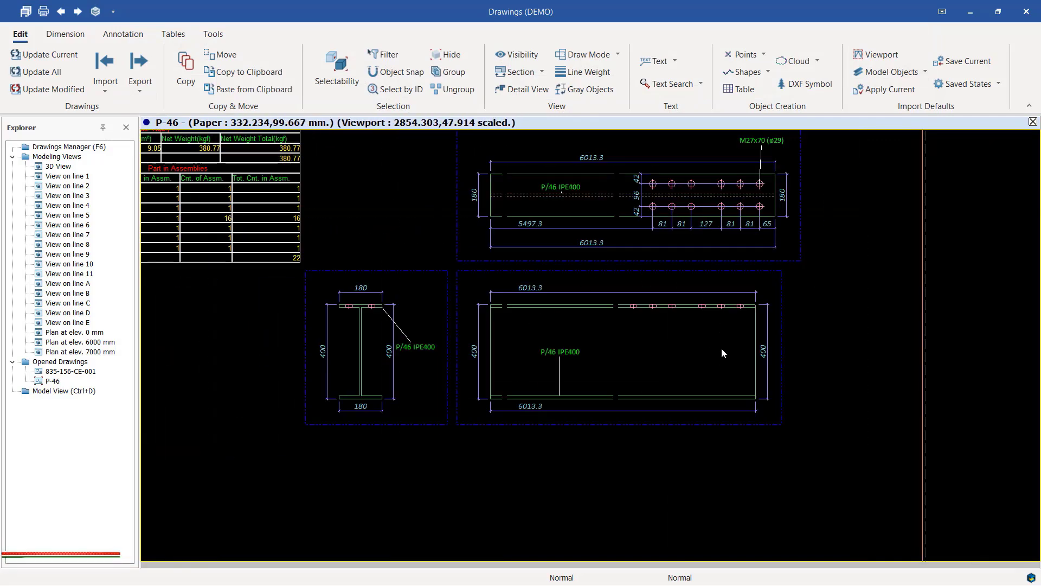
scroll(756, 376, "down", 3)
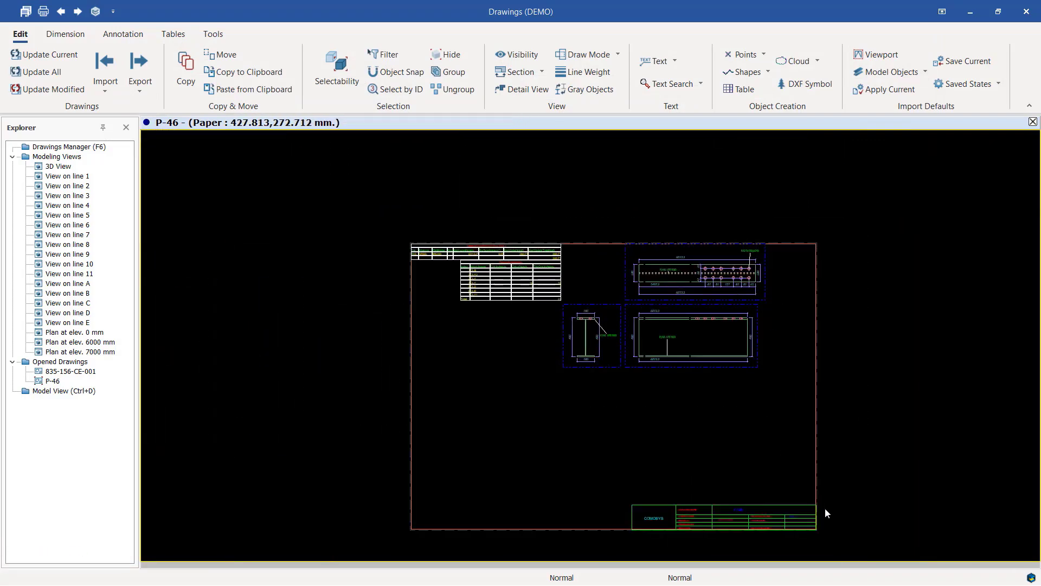
scroll(826, 512, "up", 2)
scroll(591, 170, "up", 3)
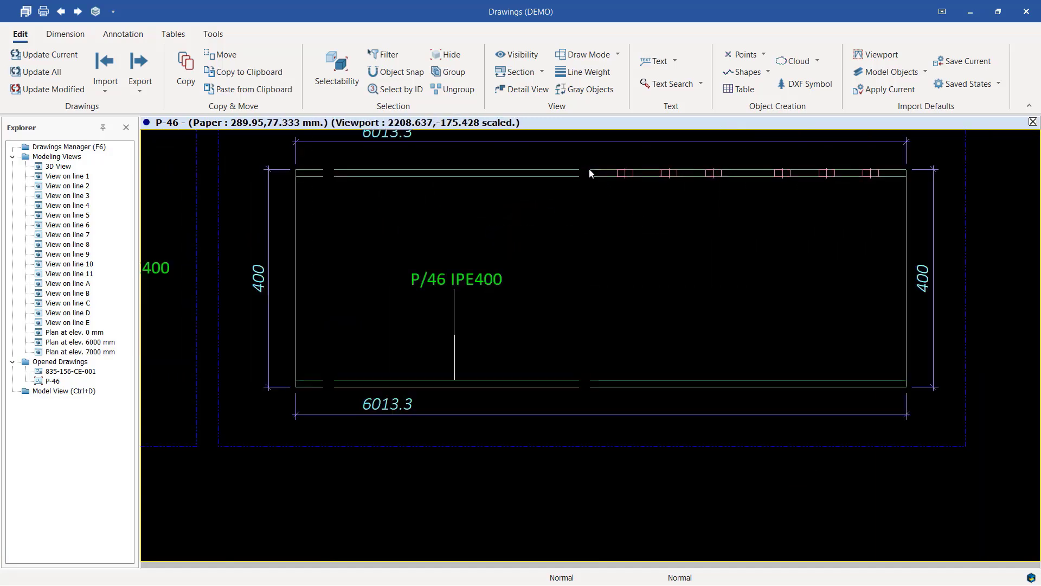
scroll(675, 293, "down", 1)
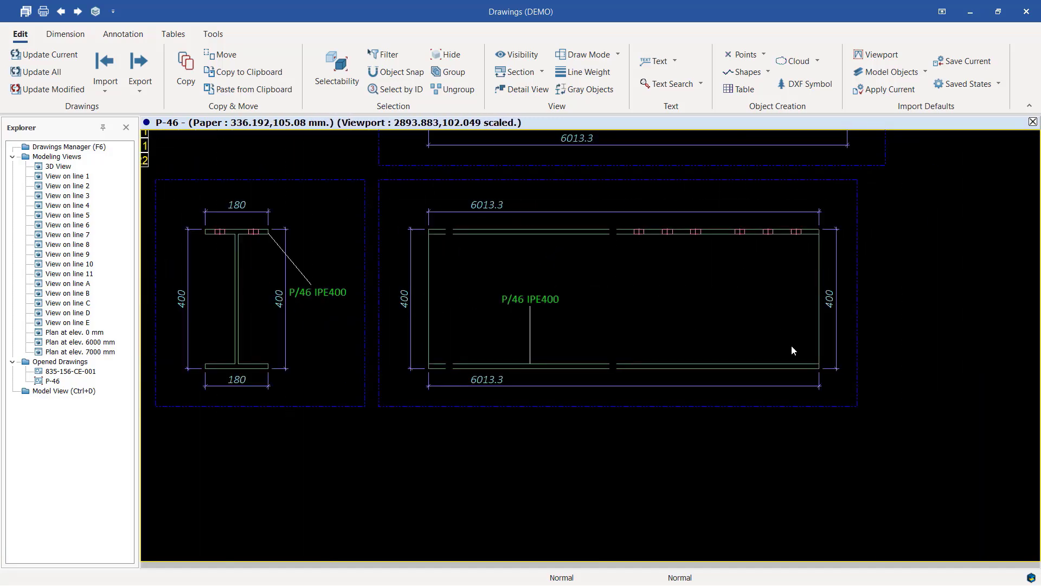
scroll(807, 368, "down", 2)
scroll(806, 367, "down", 1)
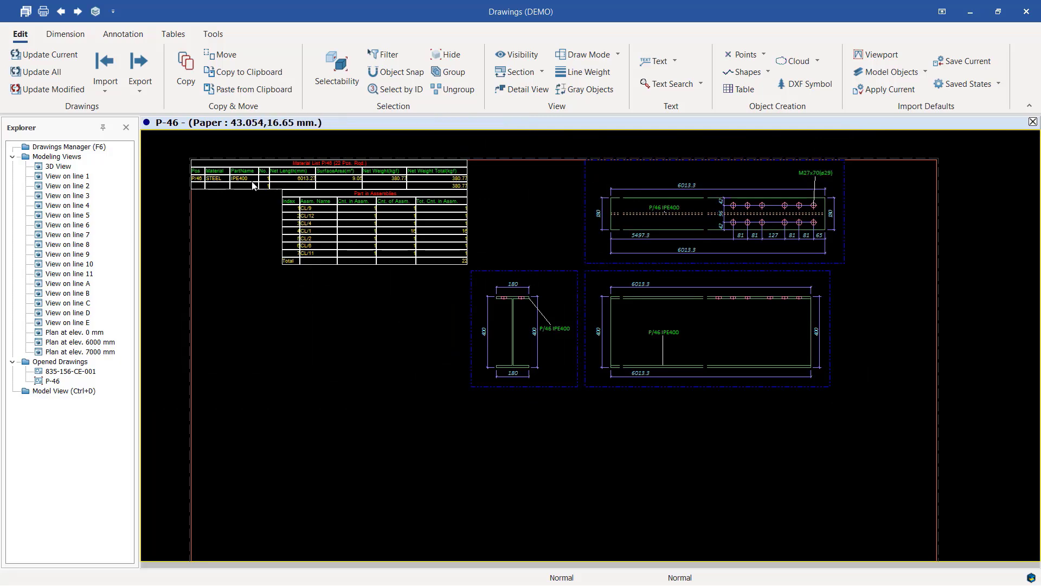
Step: Examine the Material List and Part in Assemblies tables on the P-46 sheet
scroll(464, 317, "up", 4)
scroll(512, 444, "down", 1)
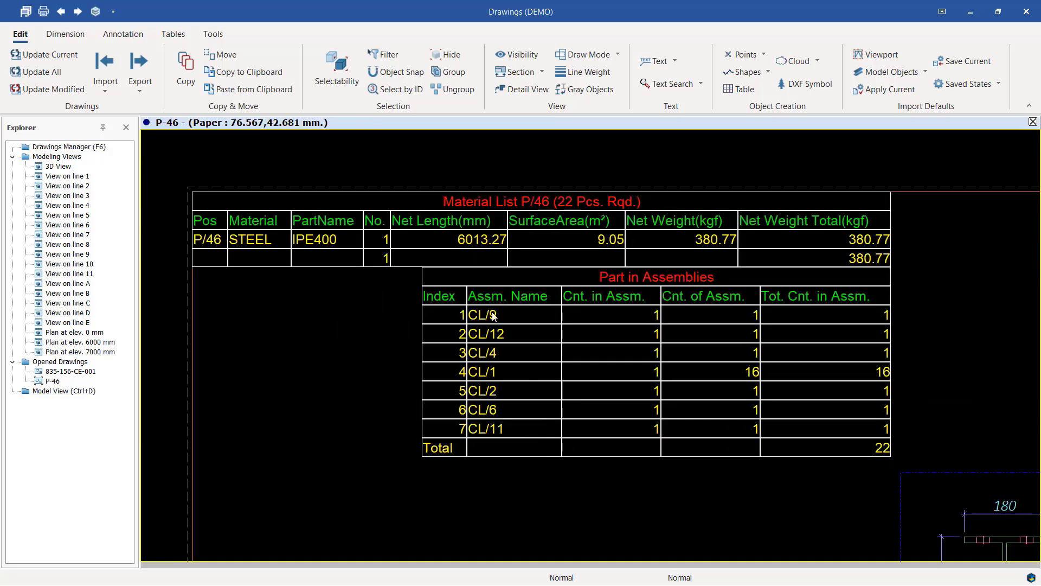
scroll(265, 226, "up", 1)
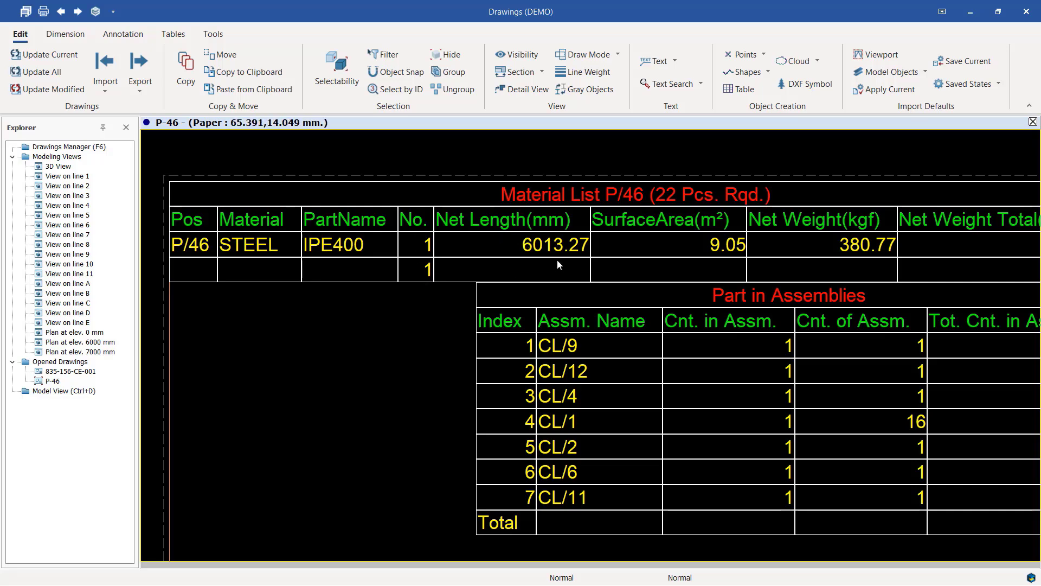
scroll(425, 272, "up", 3)
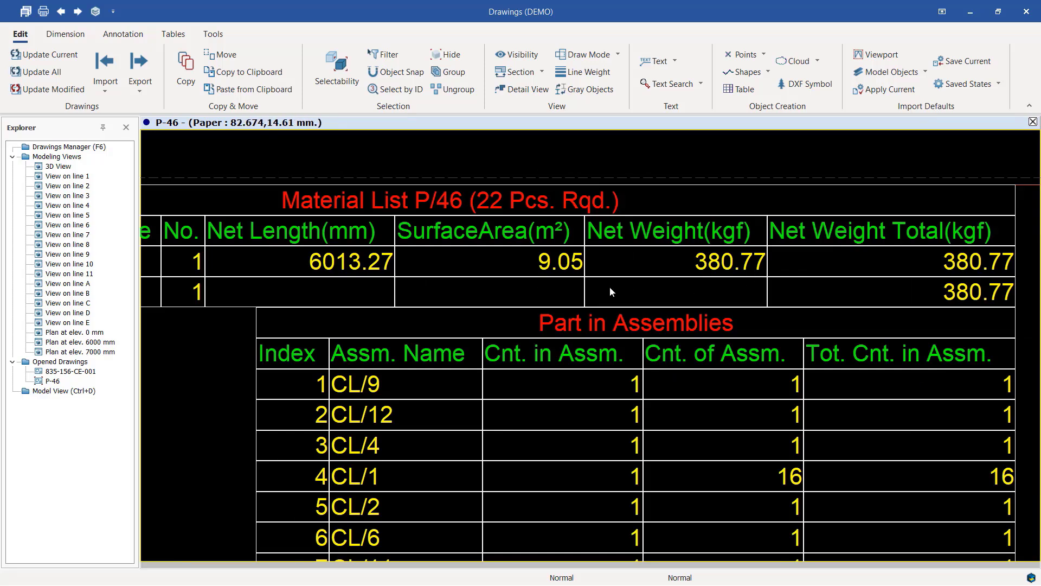
scroll(688, 229, "down", 2)
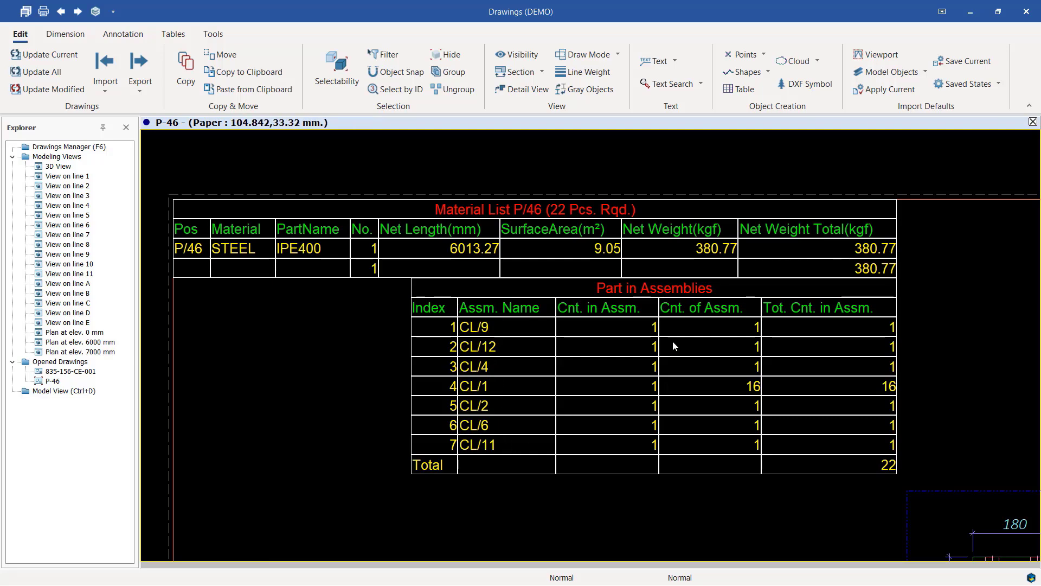
scroll(635, 295, "up", 2)
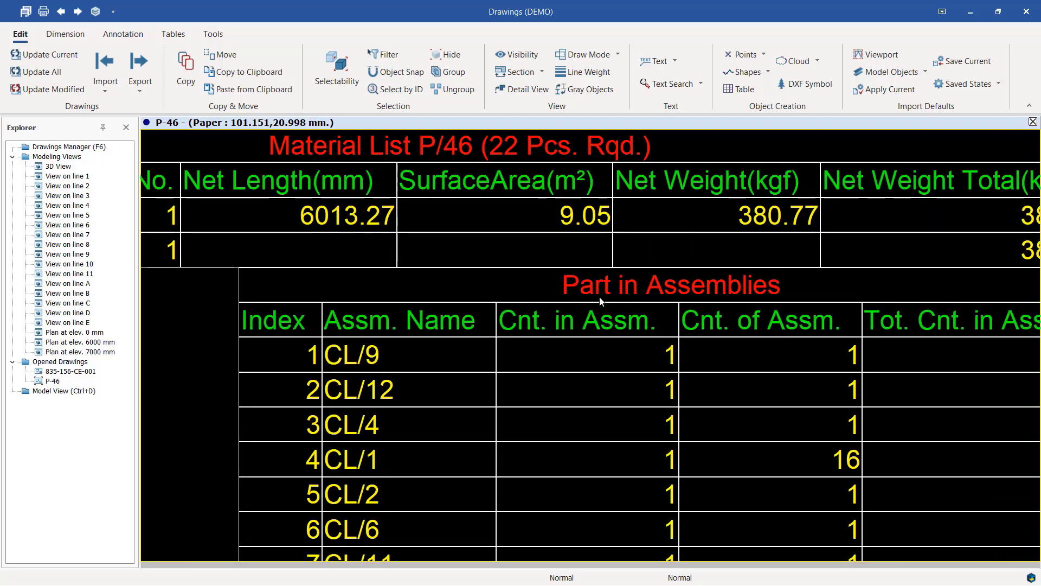
scroll(564, 324, "down", 2)
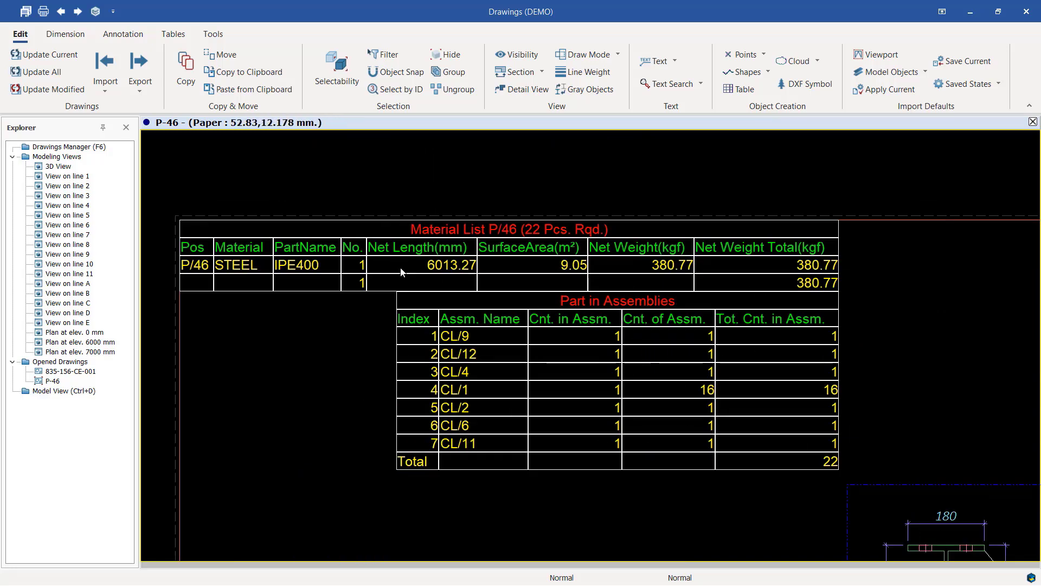
Step: Turn on Create Symbol for the collapsed areas of the P/46 Front viewport and apply the change
scroll(381, 287, "down", 2)
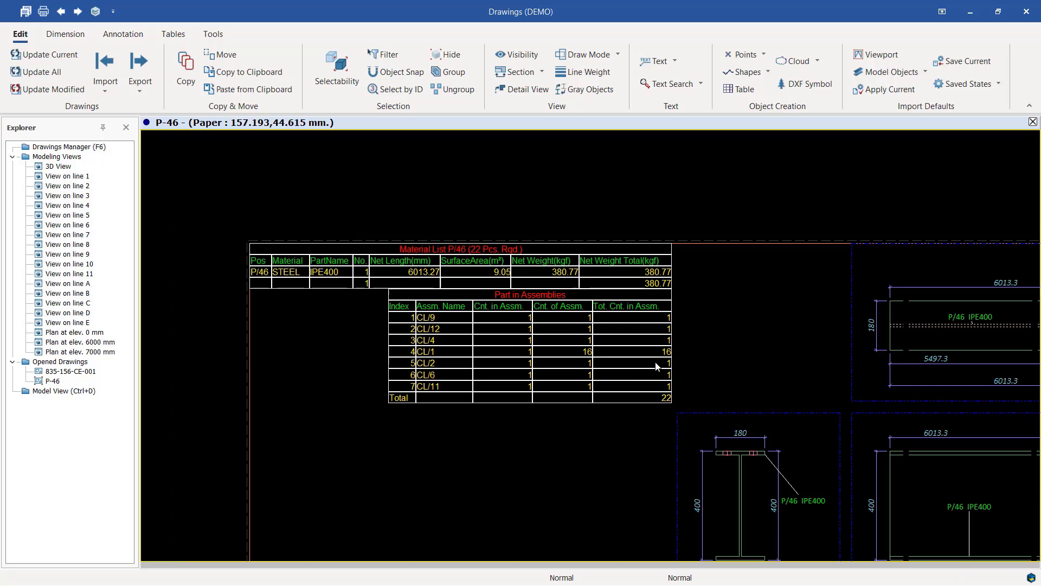
scroll(443, 296, "down", 2)
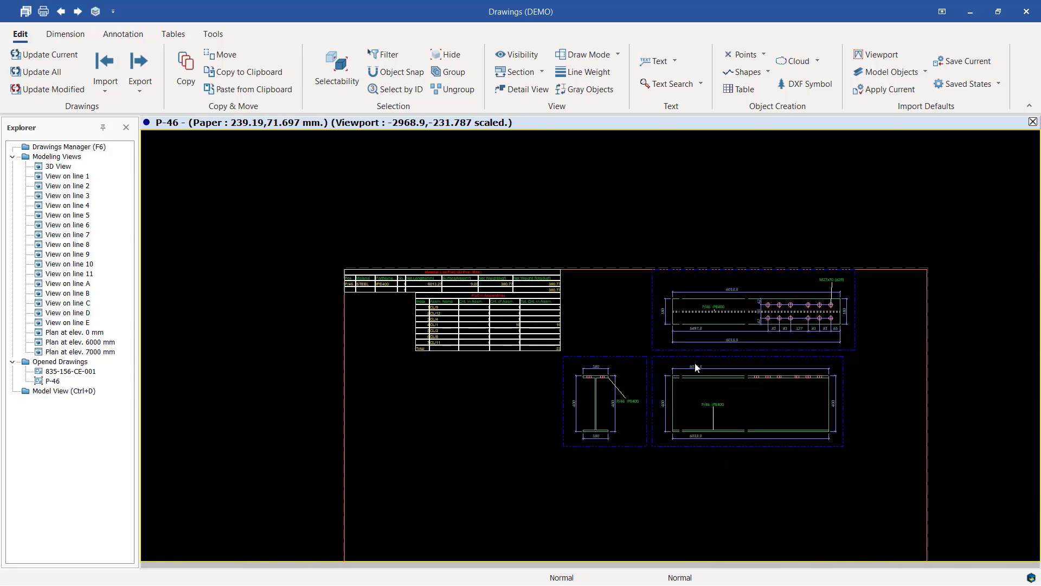
scroll(840, 361, "up", 1)
scroll(729, 464, "up", 2)
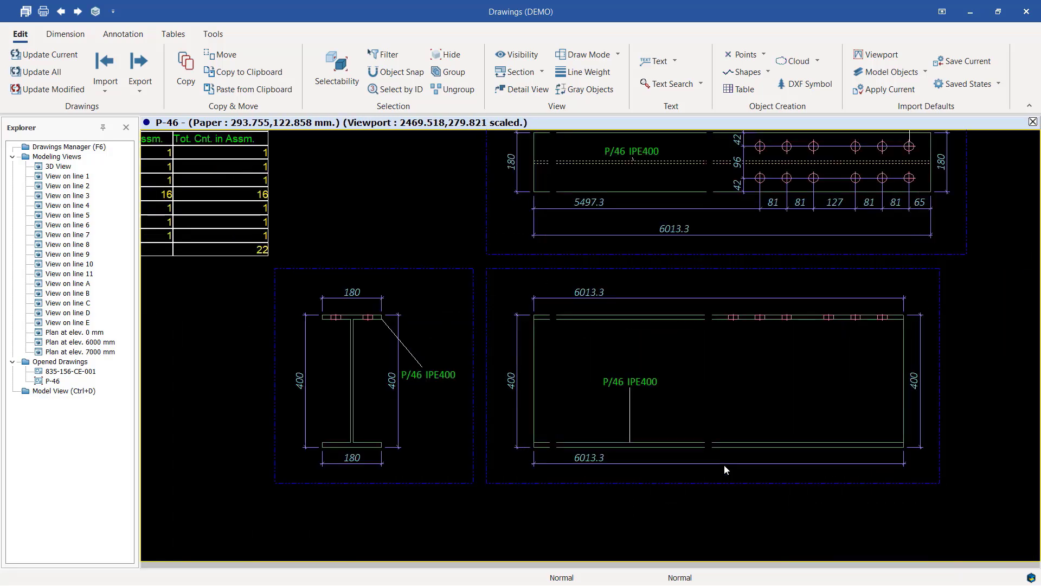
scroll(713, 346, "up", 3)
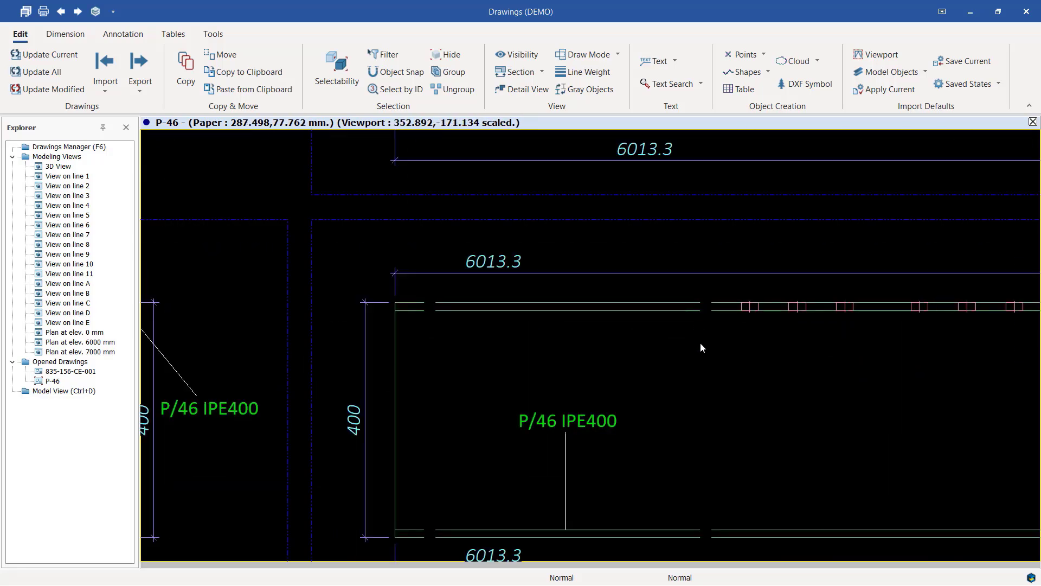
scroll(612, 328, "down", 2)
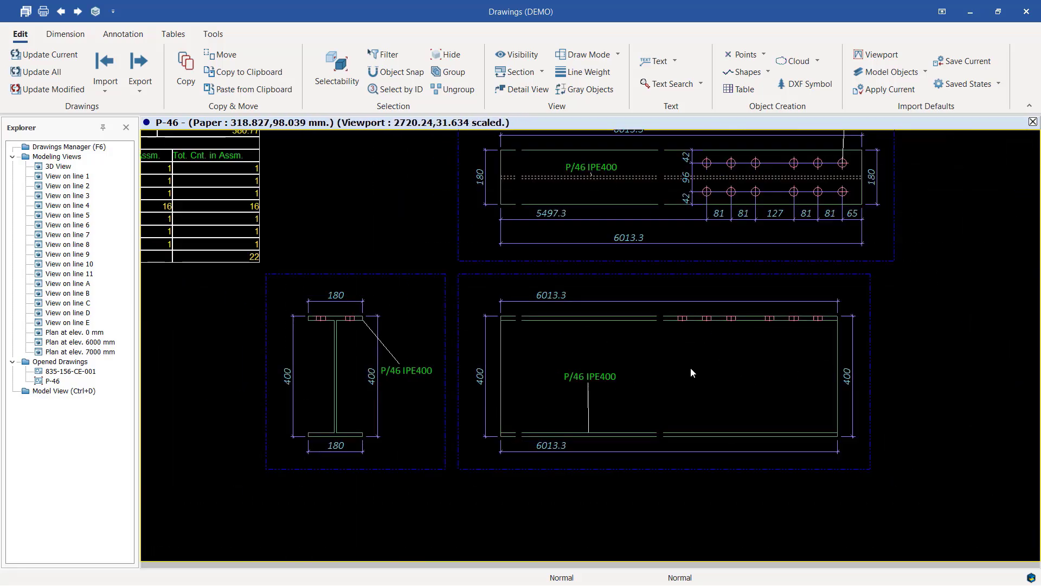
scroll(710, 361, "up", 1)
double_click(652, 243)
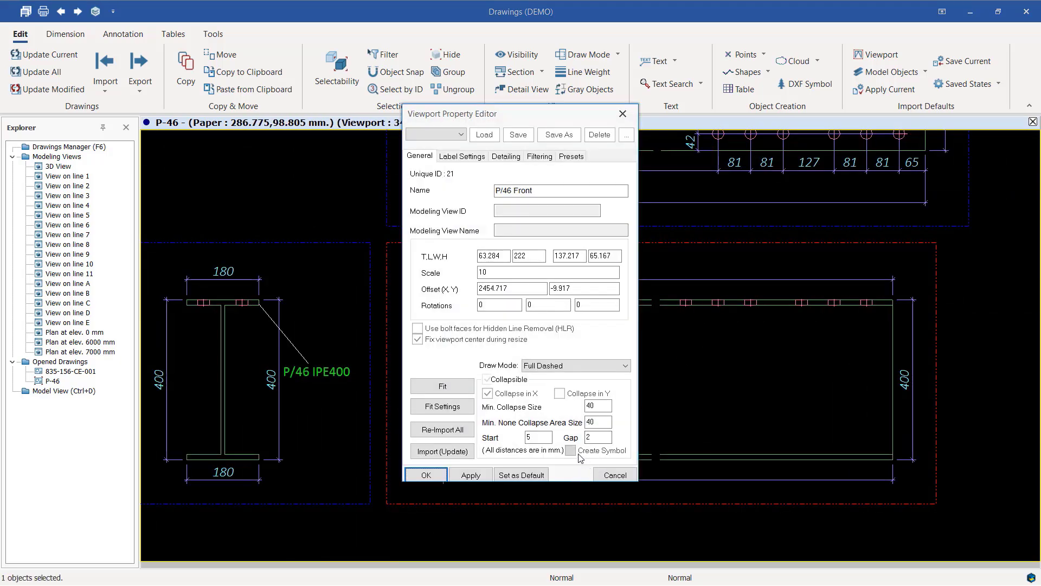
left_click(470, 475)
left_click(427, 475)
scroll(743, 391, "down", 2)
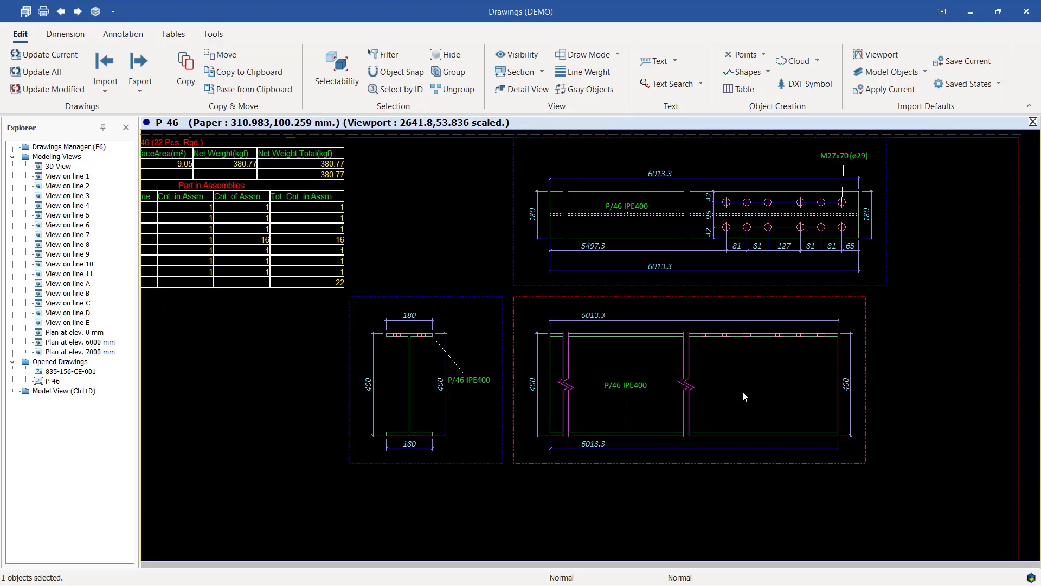
Step: Turn on Create Symbol for the collapsed areas of the P/46 Top viewport and apply the change
scroll(681, 418, "down", 1)
scroll(714, 249, "up", 3)
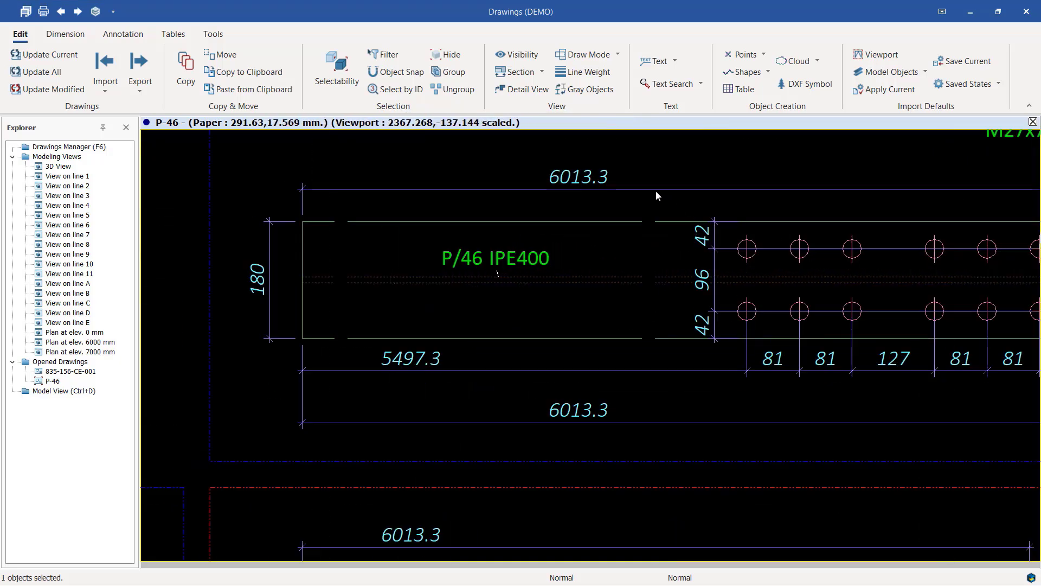
scroll(649, 428, "down", 1)
double_click(645, 445)
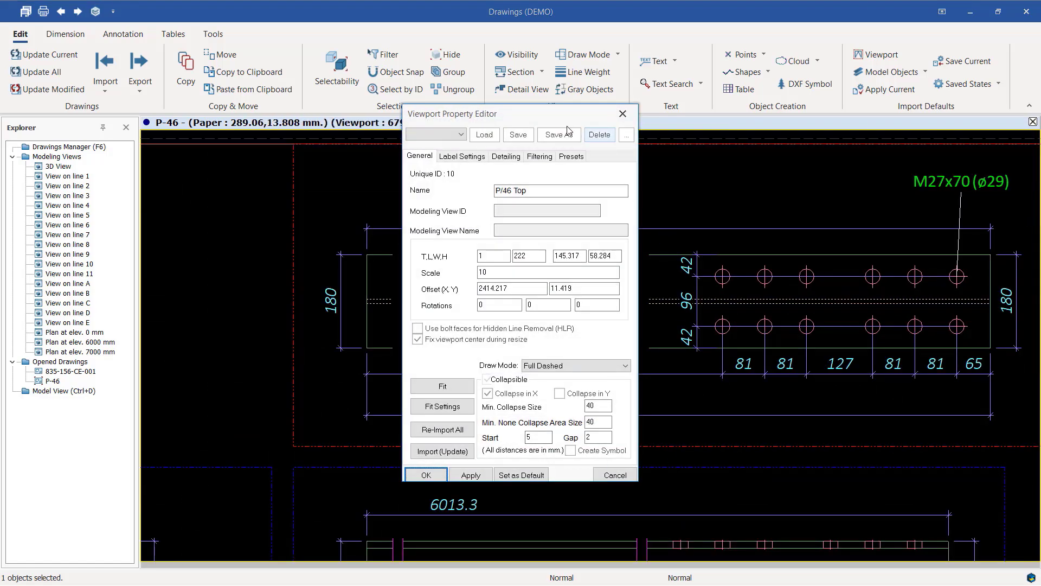
left_click_drag(557, 116, 423, 119)
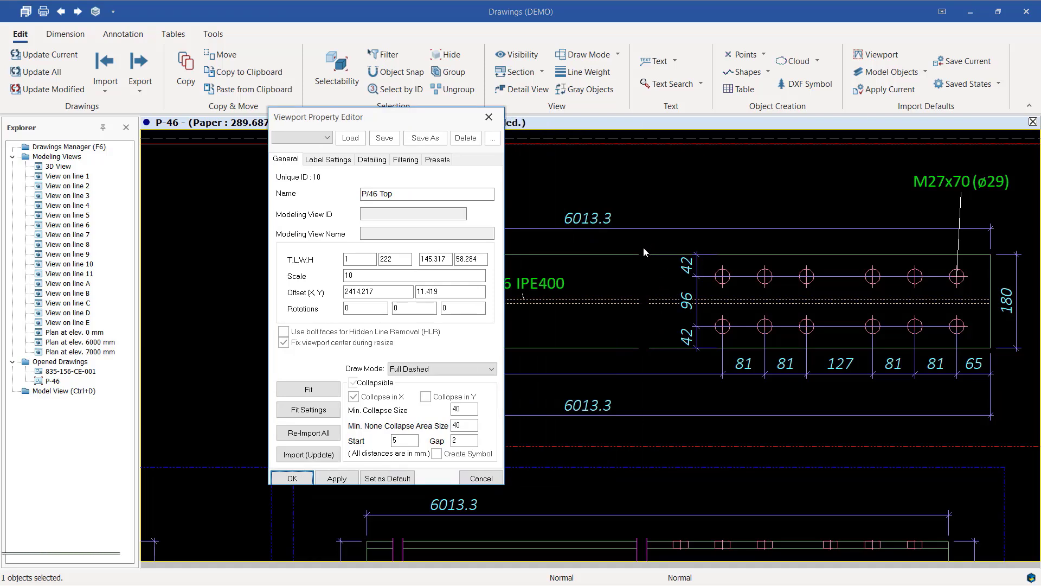
left_click(437, 455)
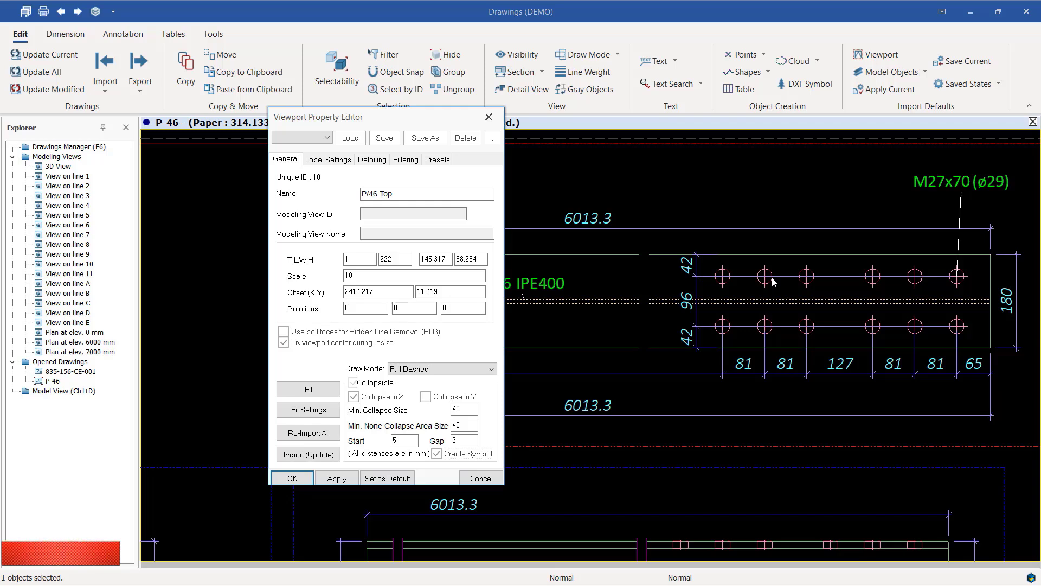
left_click(337, 478)
left_click(291, 479)
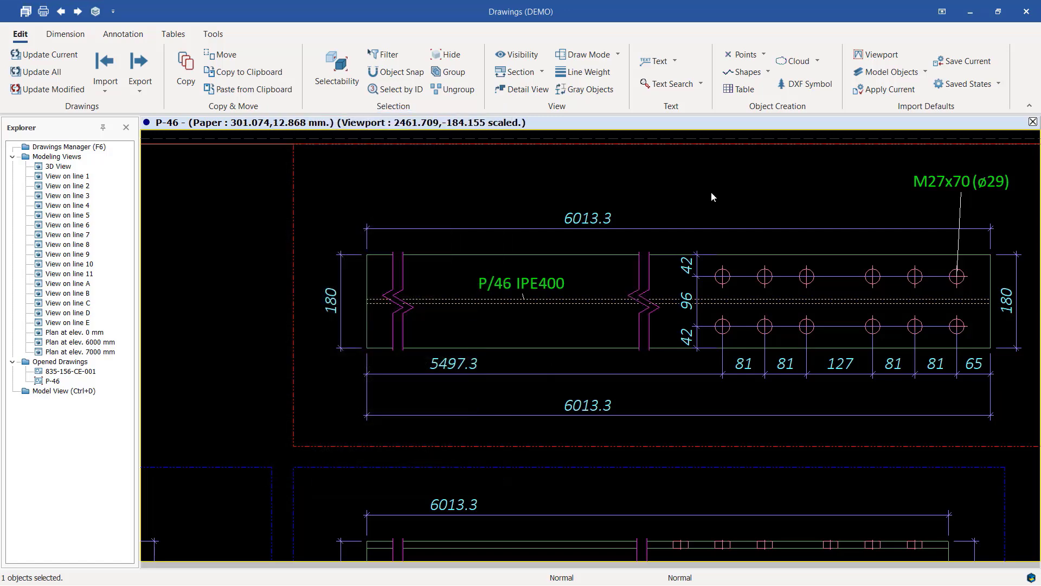
Step: Examine the break symbols, overall length and bolt hole dimensions in the P/46 Top view, and check its viewport properties
scroll(640, 298, "up", 4)
scroll(623, 324, "down", 5)
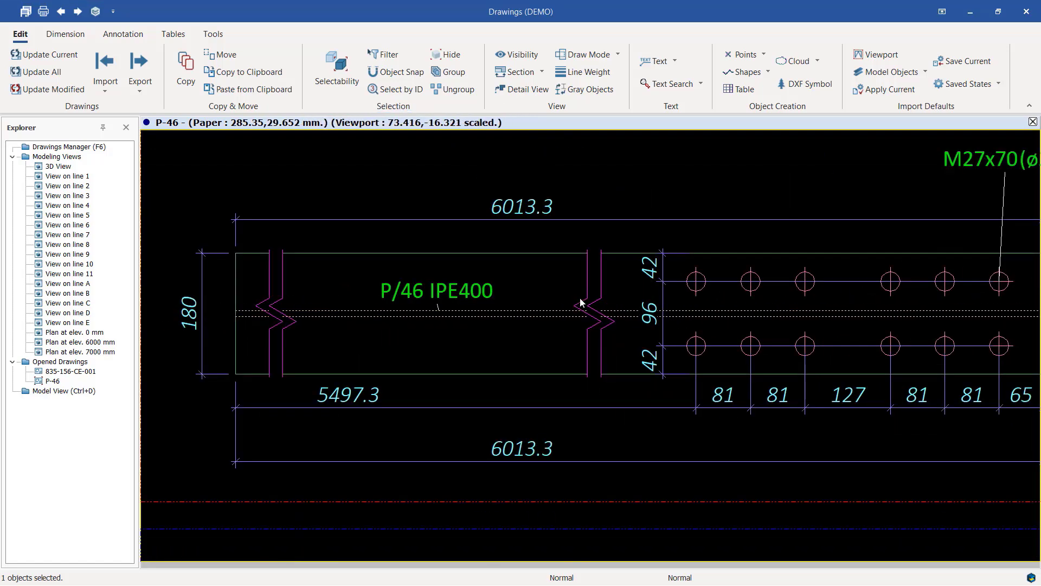
scroll(623, 325, "down", 2)
scroll(550, 310, "up", 5)
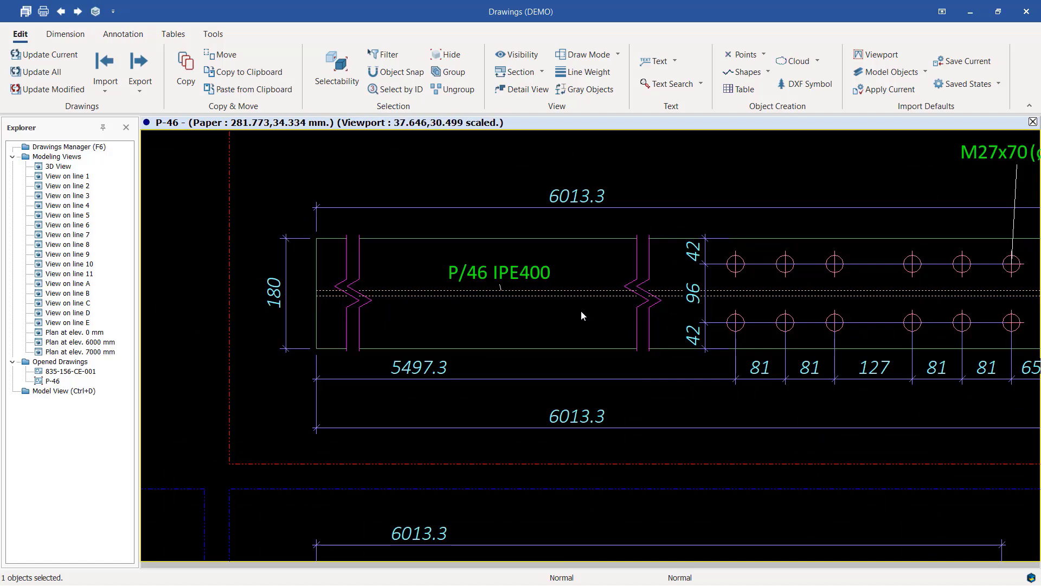
scroll(584, 311, "down", 4)
scroll(579, 246, "up", 3)
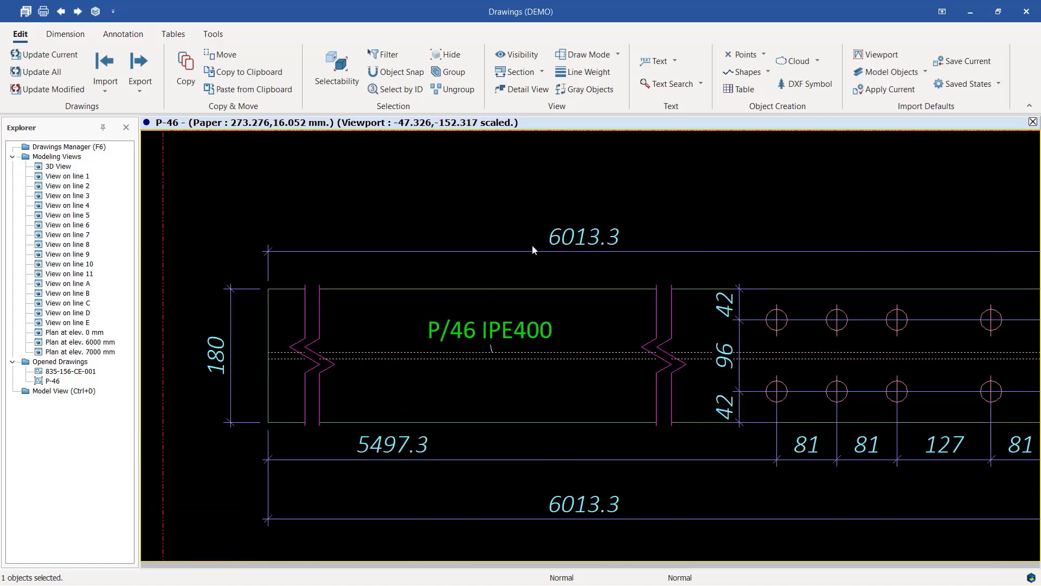
scroll(572, 247, "down", 4)
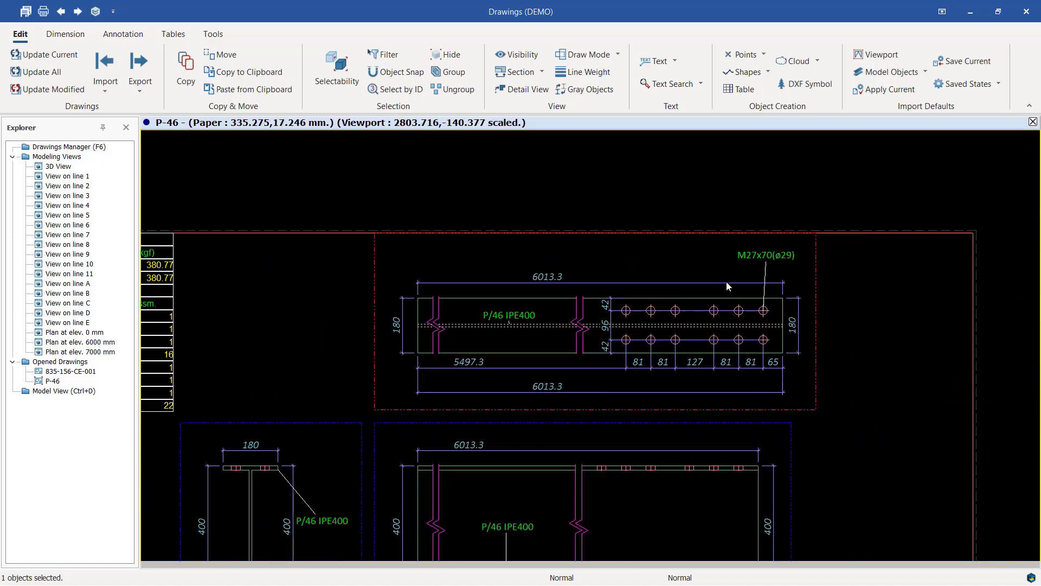
scroll(571, 285, "up", 2)
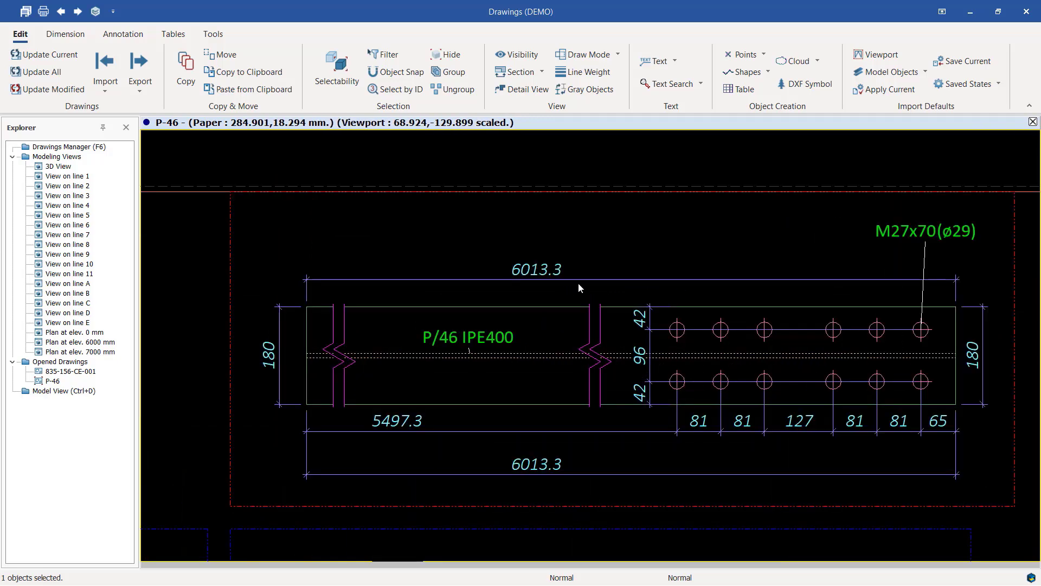
scroll(570, 285, "down", 1)
scroll(564, 285, "up", 3)
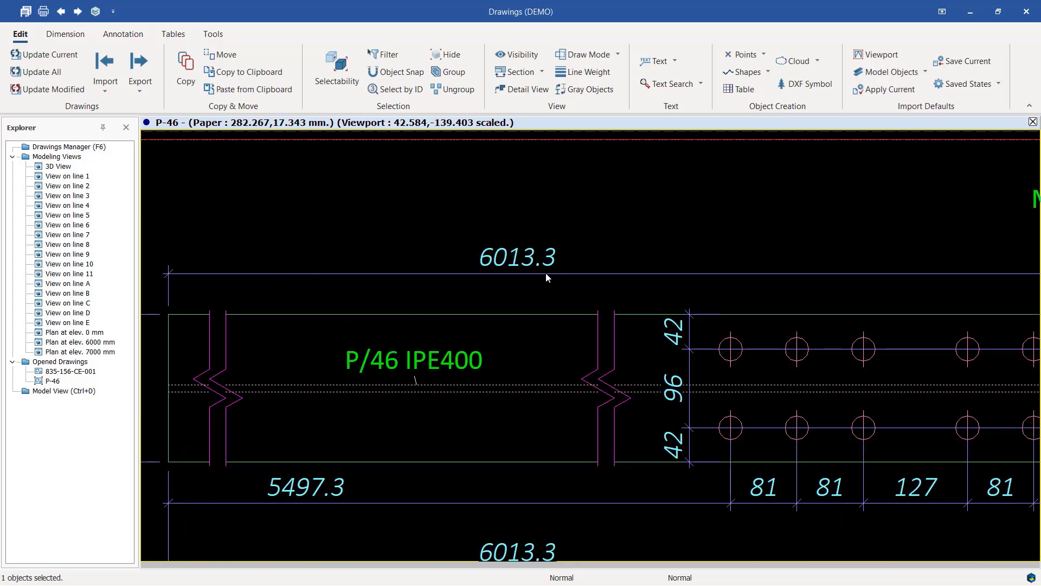
scroll(515, 292, "down", 2)
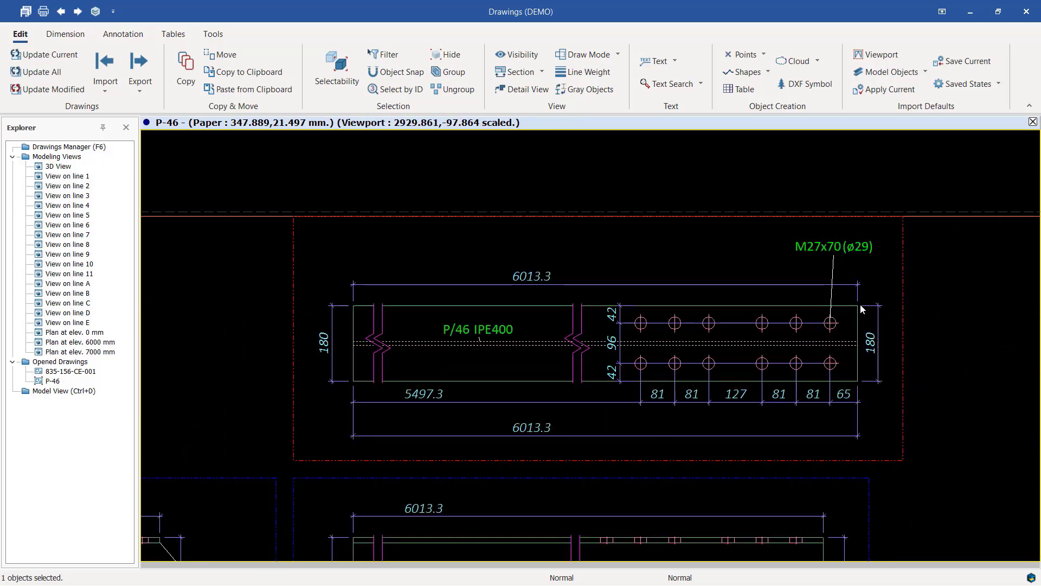
double_click(902, 262)
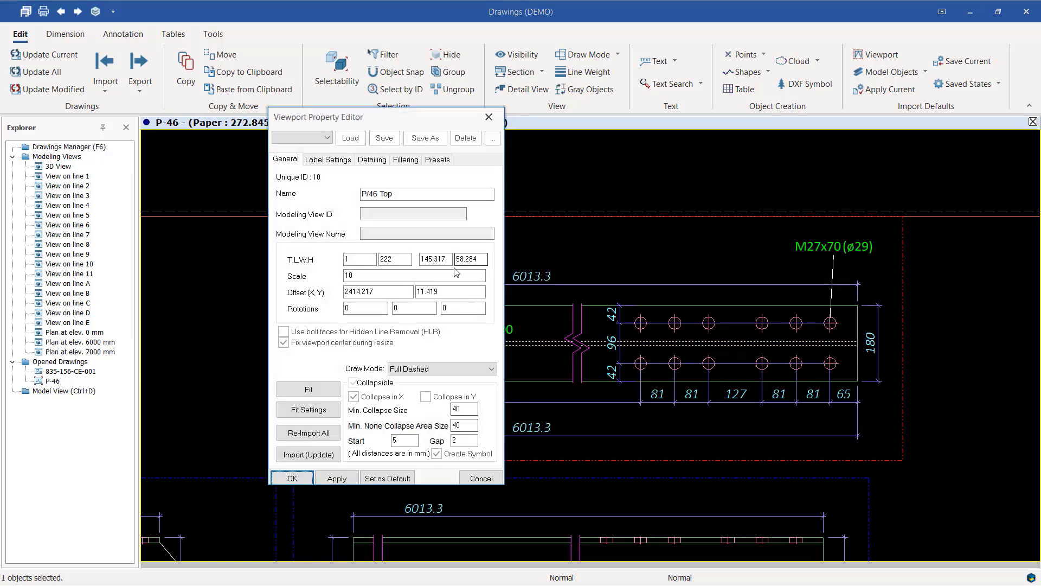
left_click(489, 117)
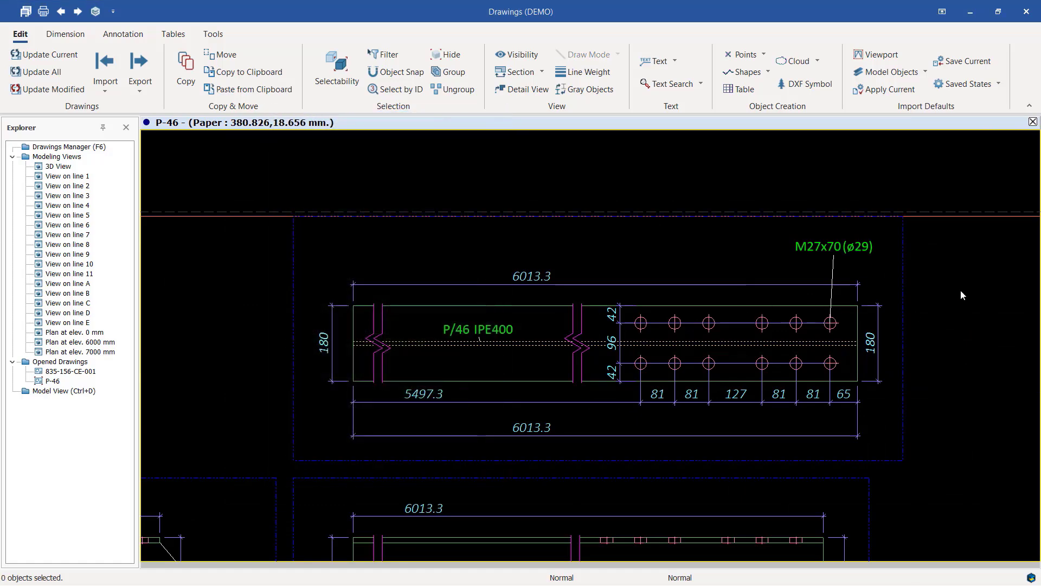
Step: Open the Part Macro from the P-46 drawing's properties and show its annotation and display settings
double_click(961, 289)
left_click(536, 347)
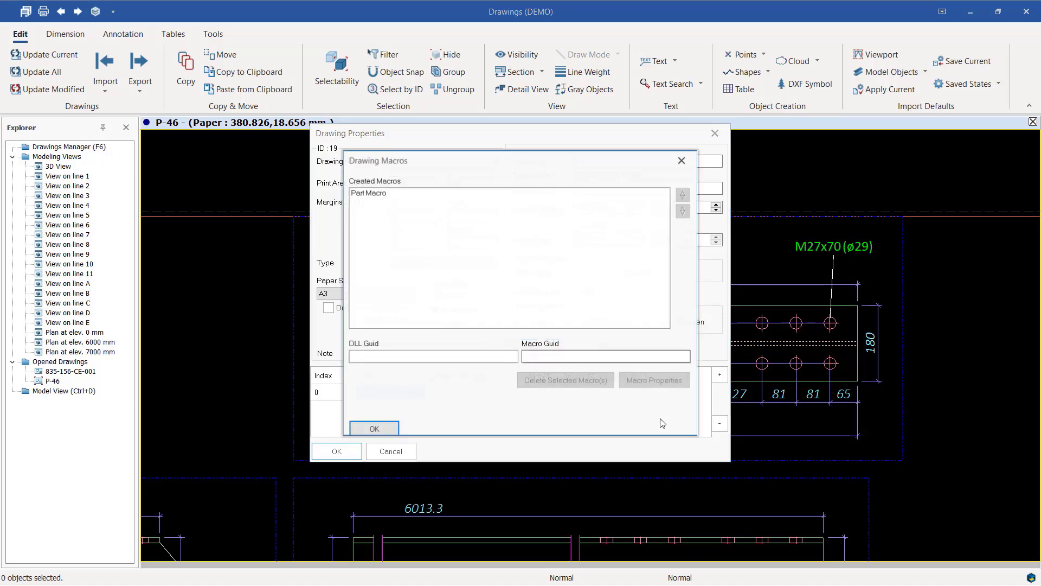
double_click(376, 194)
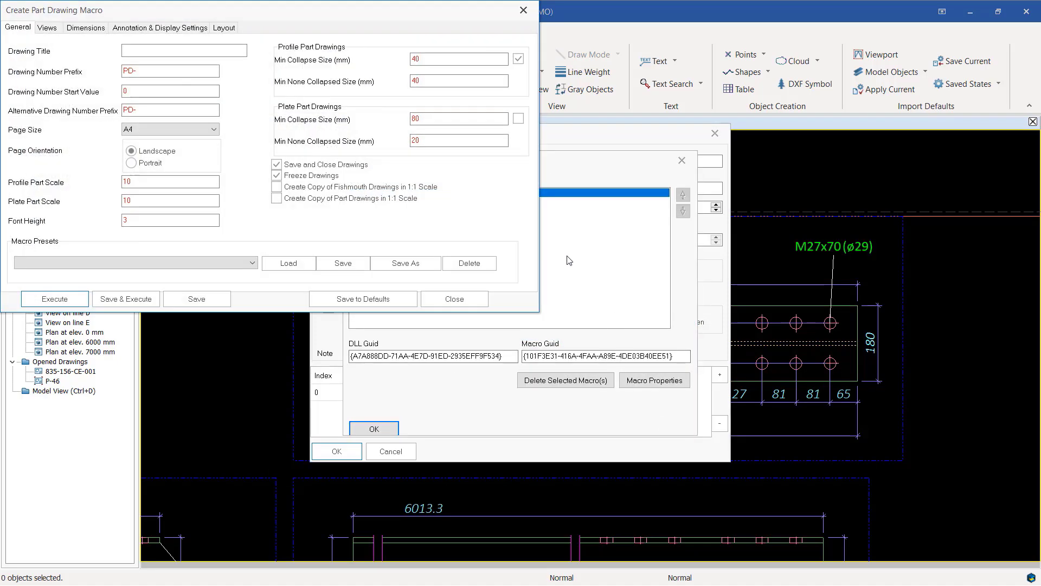
left_click(158, 28)
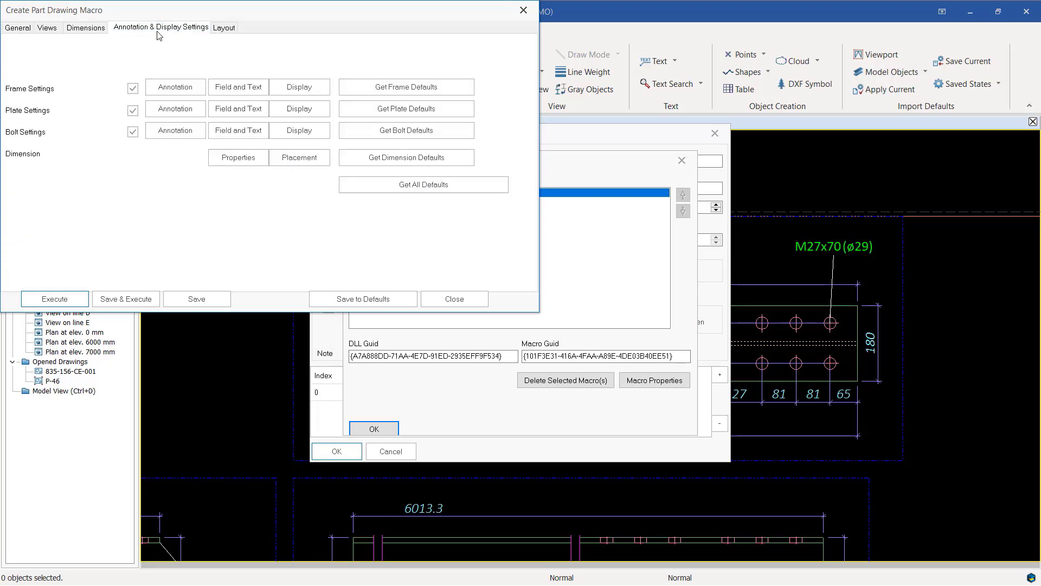
Step: Set the part macro's dimension precision to 0.00, execute the macro and close the drawing's properties
left_click(239, 157)
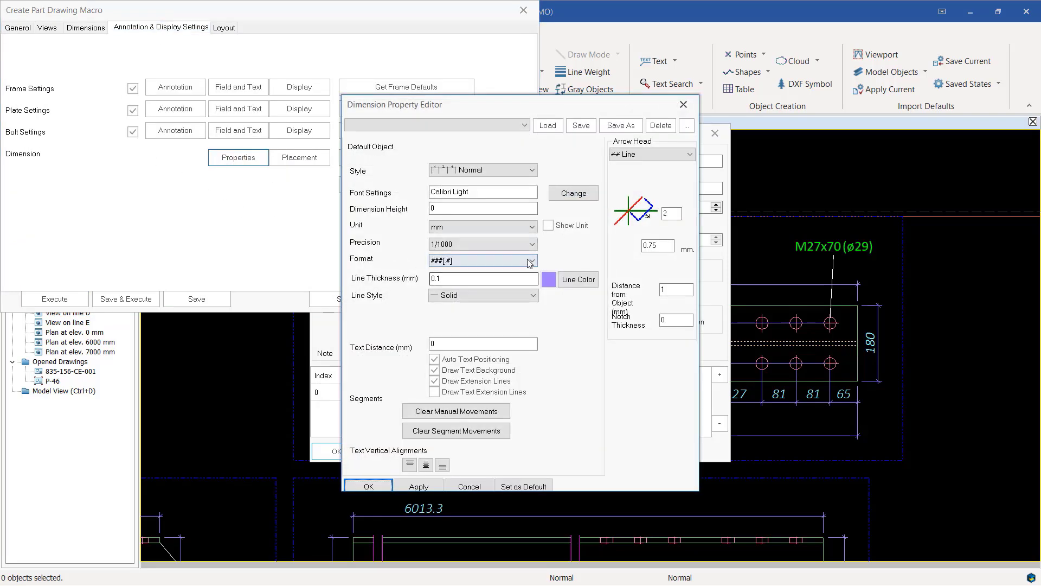
left_click(528, 244)
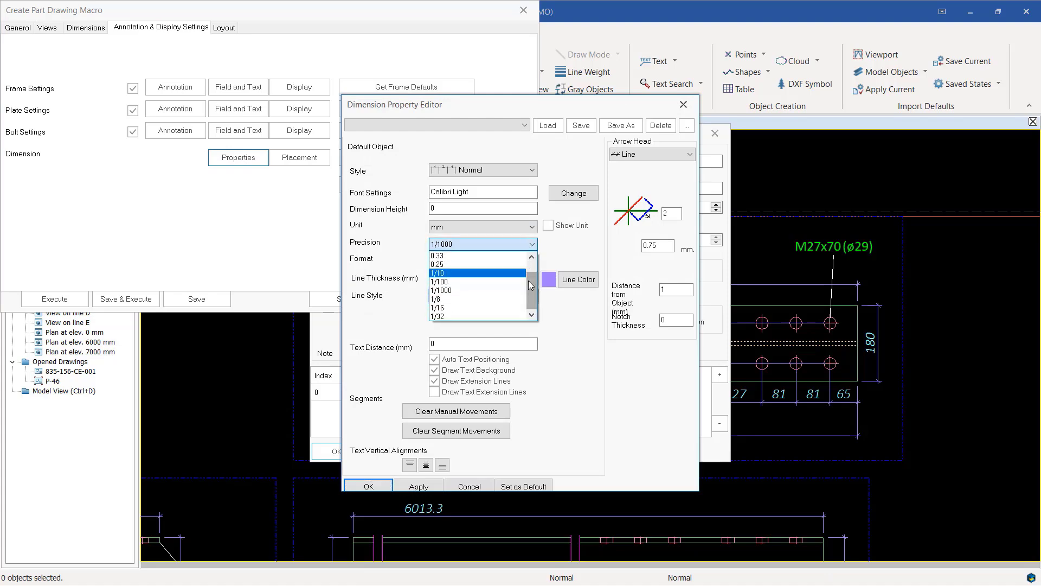
left_click(437, 255)
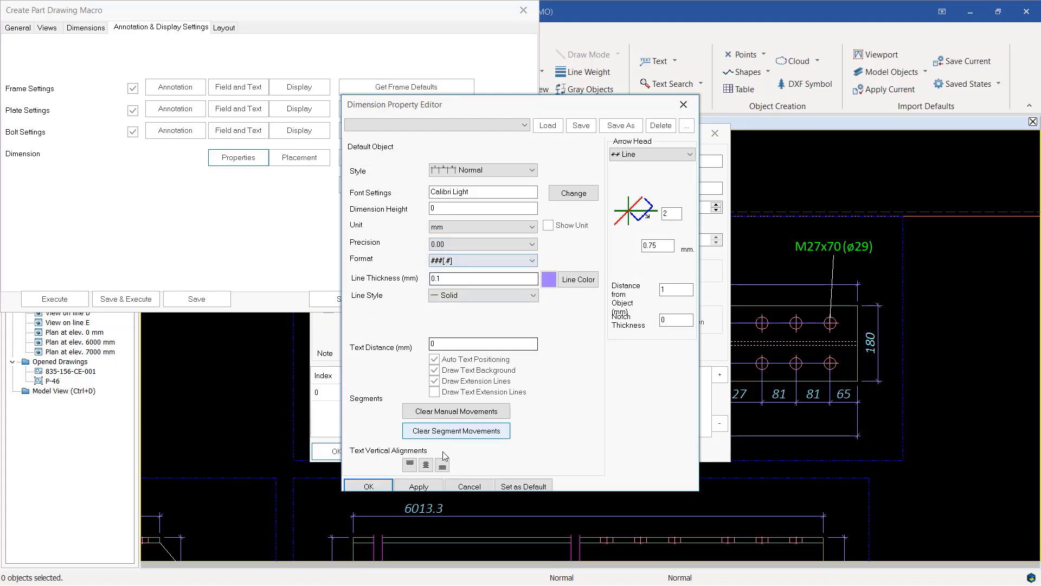
left_click(390, 487)
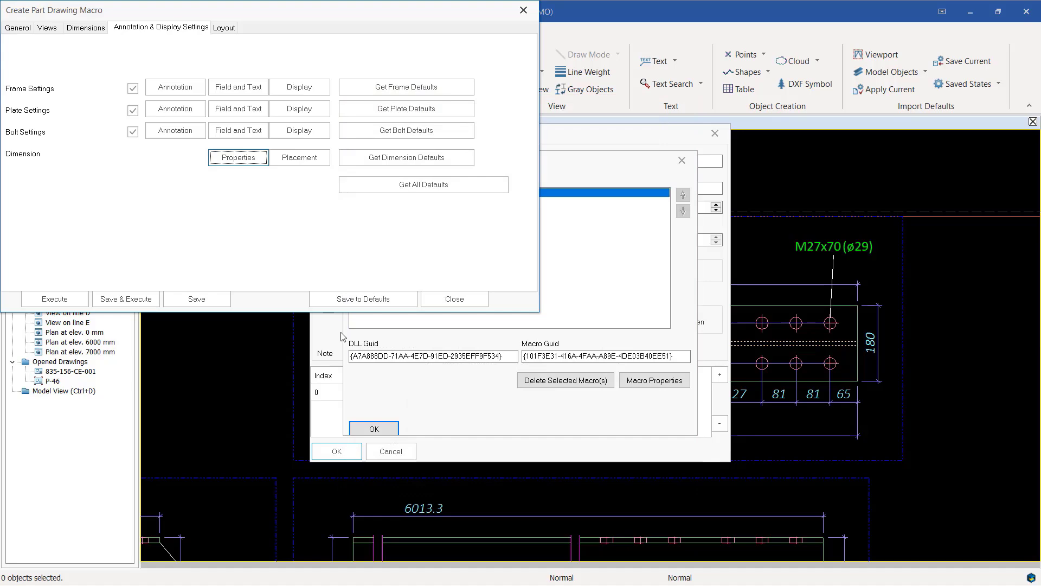
left_click(54, 299)
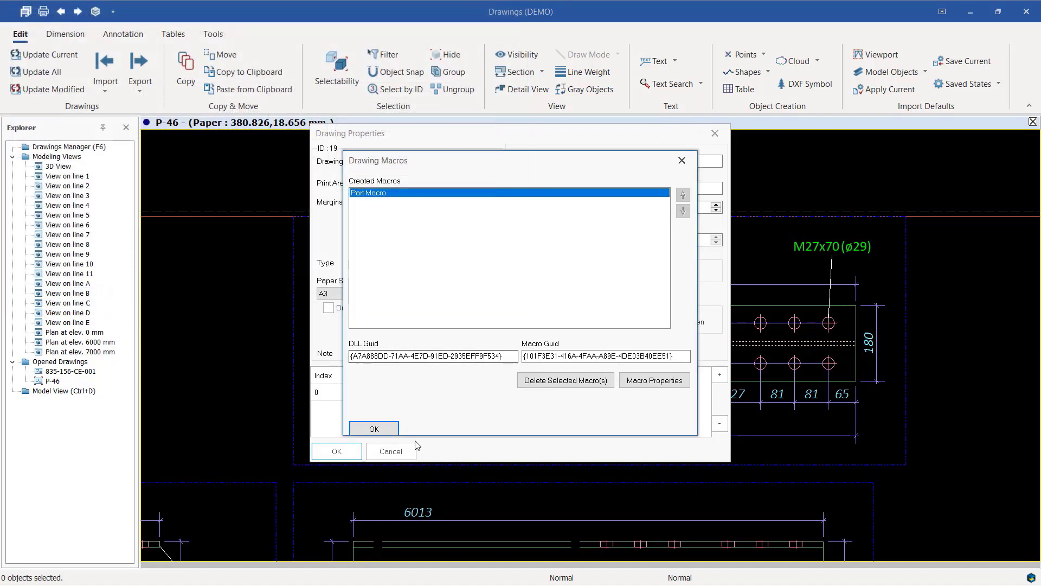
left_click(375, 428)
left_click(336, 451)
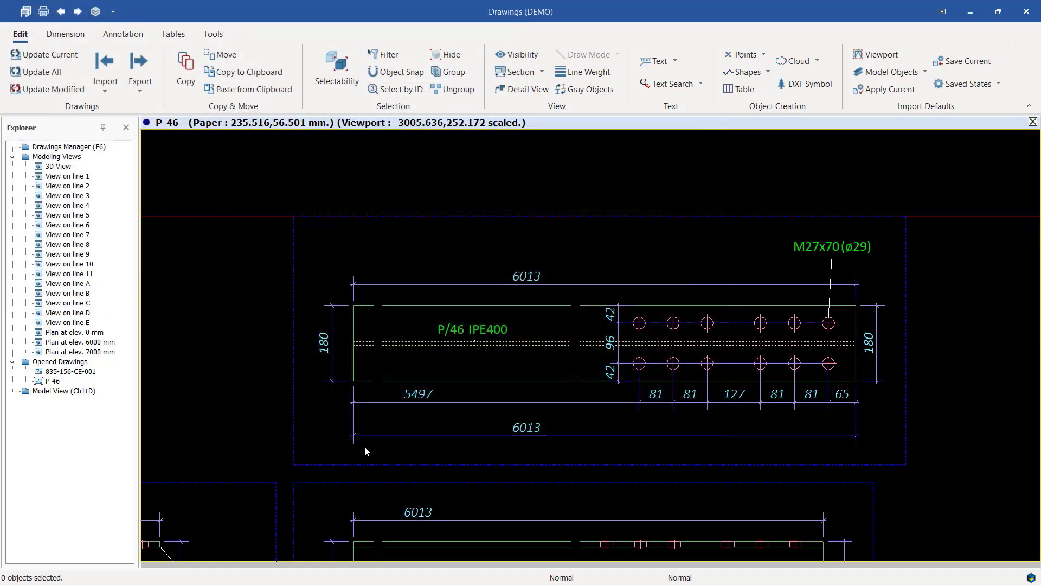
Step: Examine the regenerated length and hole dimensions in the top, front and end views of the P-46 drawing
scroll(543, 282, "up", 6)
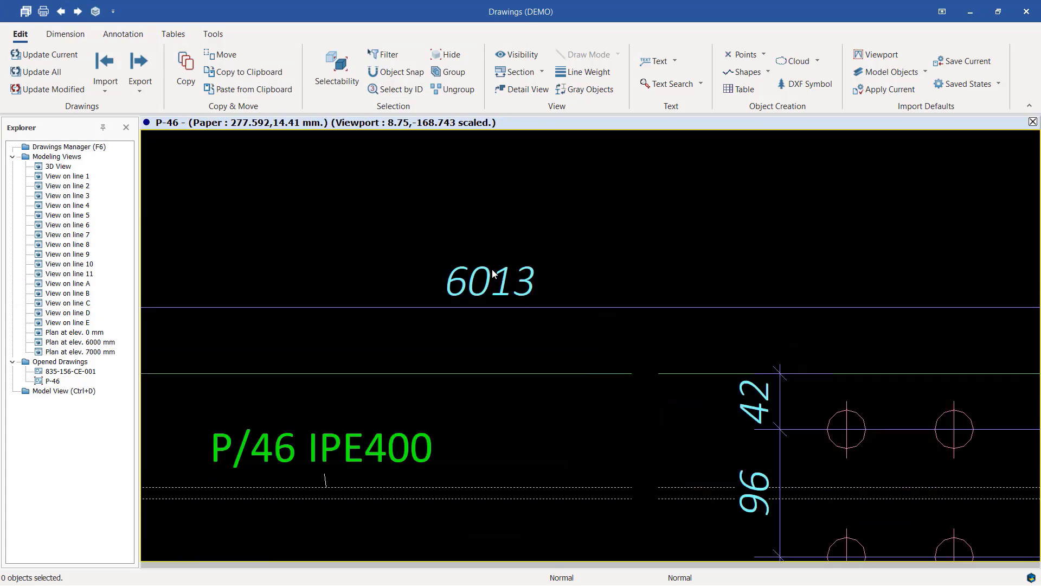
scroll(540, 284, "down", 7)
scroll(604, 423, "up", 2)
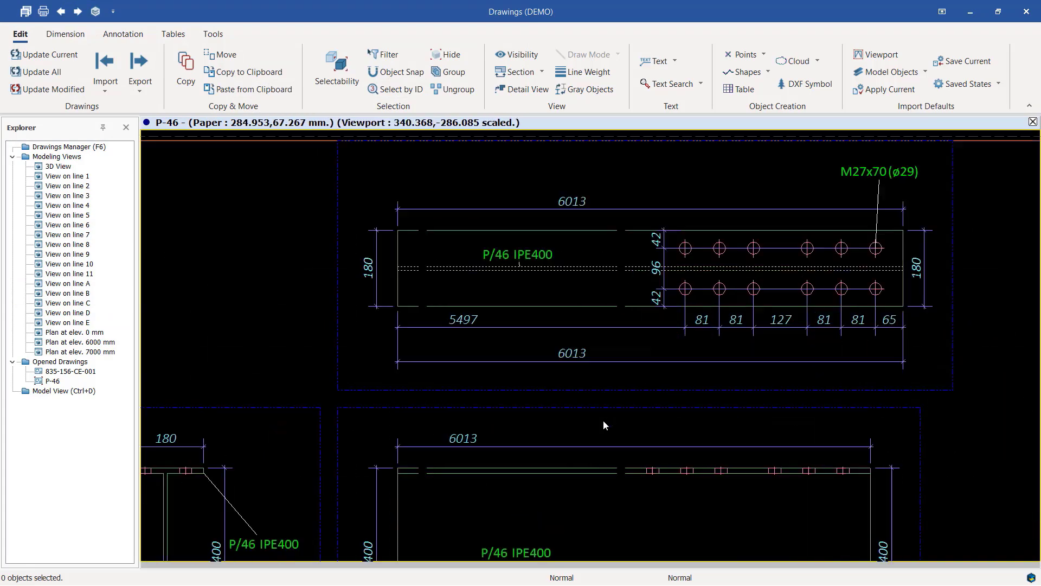
scroll(662, 354, "down", 3)
scroll(327, 452, "up", 3)
scroll(423, 412, "down", 2)
scroll(493, 362, "down", 2)
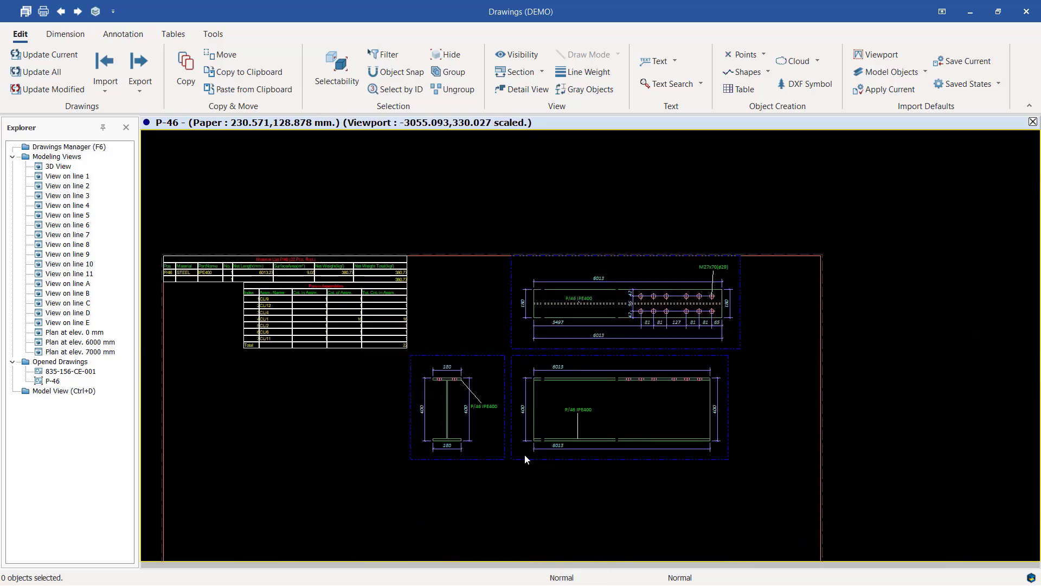
scroll(525, 456, "up", 3)
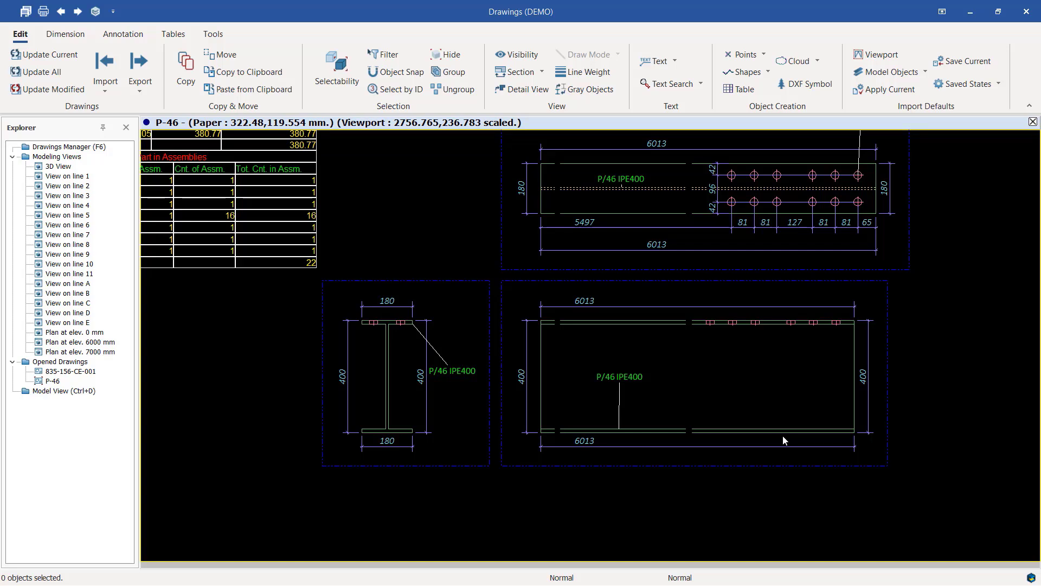
scroll(687, 305, "up", 1)
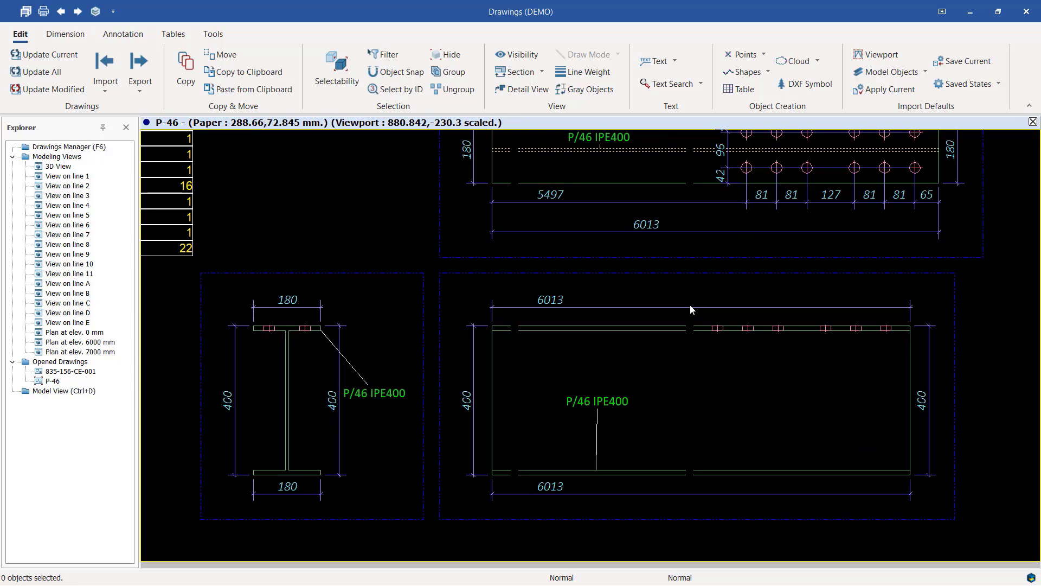
Step: Turn on Create Symbol for the collapsed breaks in the P/46 Front viewport and apply the change
left_click(684, 275)
double_click(683, 274)
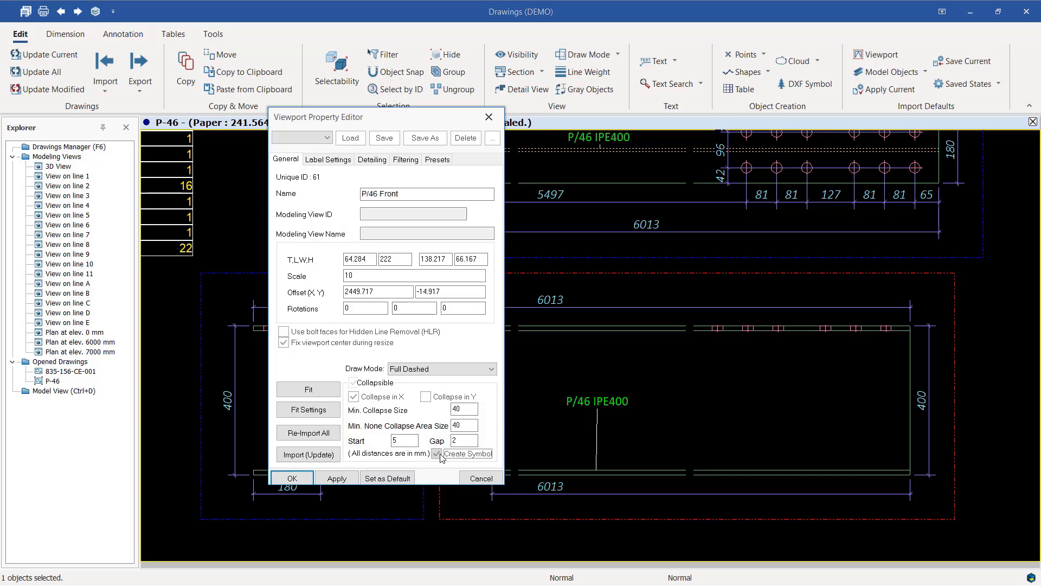
left_click(336, 477)
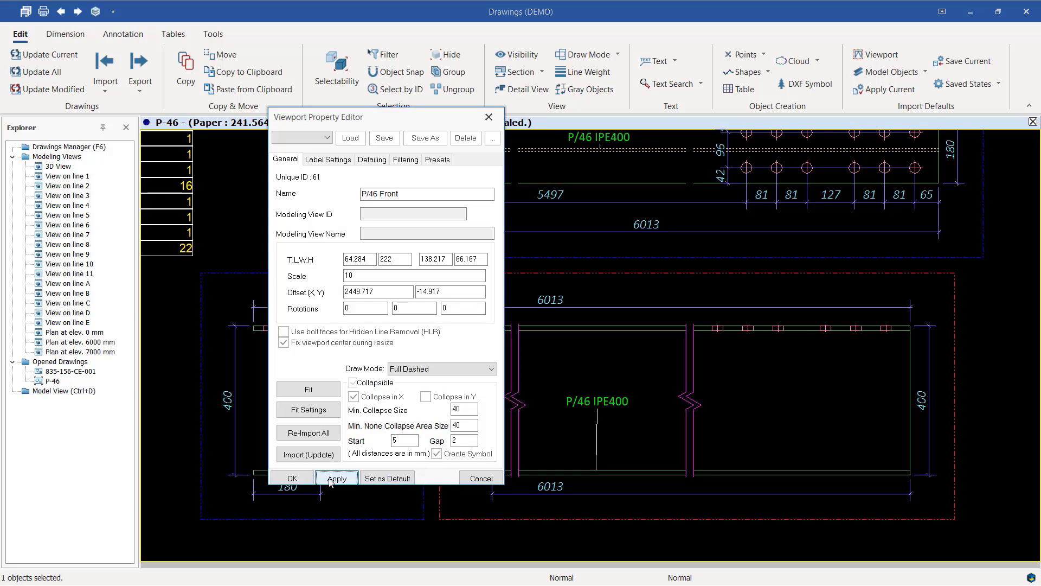
left_click(291, 478)
scroll(488, 326, "up", 1)
scroll(581, 347, "down", 3)
scroll(680, 389, "up", 4)
scroll(680, 389, "down", 4)
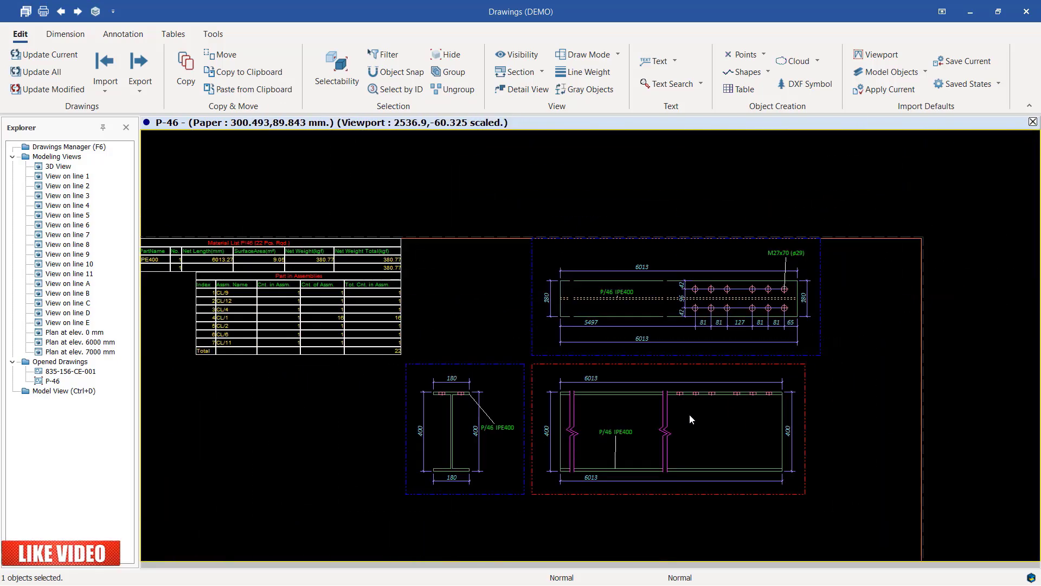
scroll(691, 416, "up", 1)
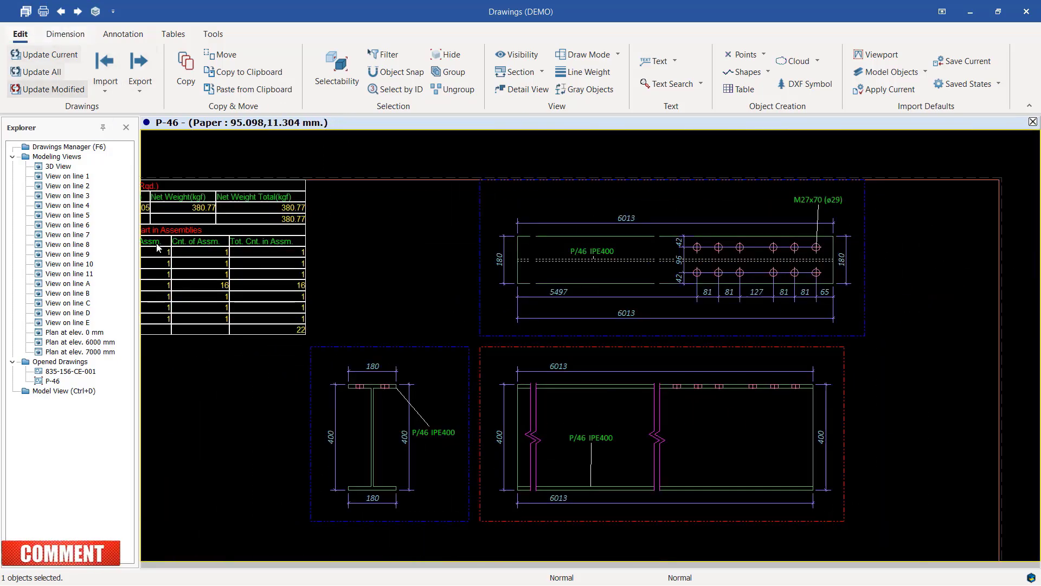
Step: Open the P-23 part drawing from the Drawings Manager and close the manager
double_click(98, 152)
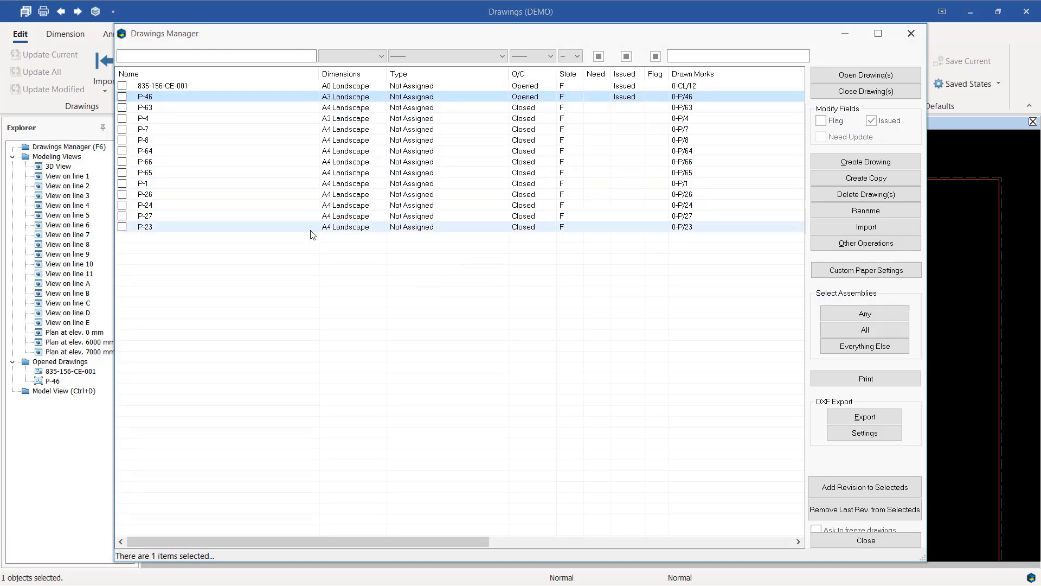
double_click(356, 228)
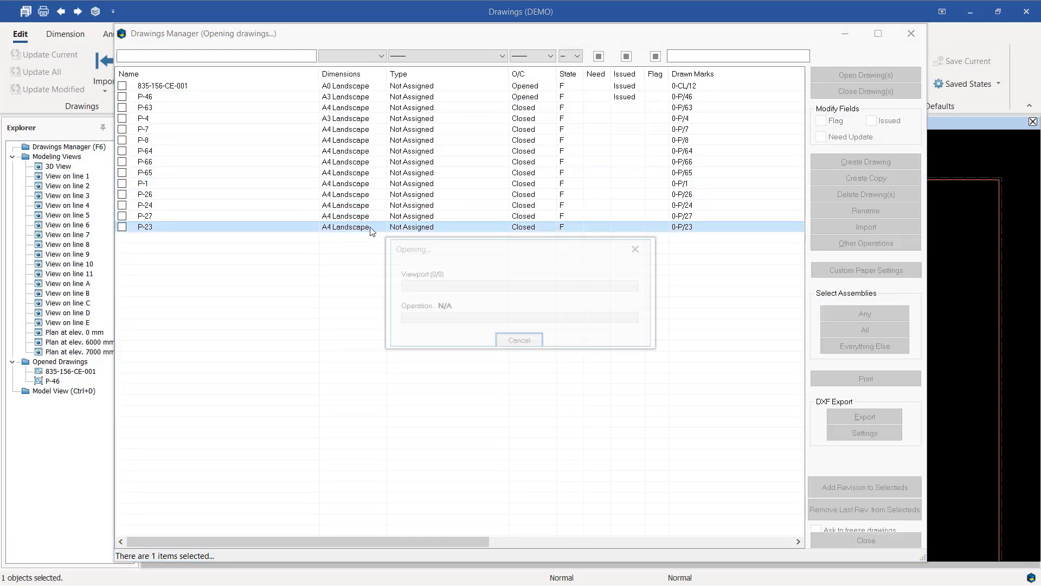
left_click(904, 35)
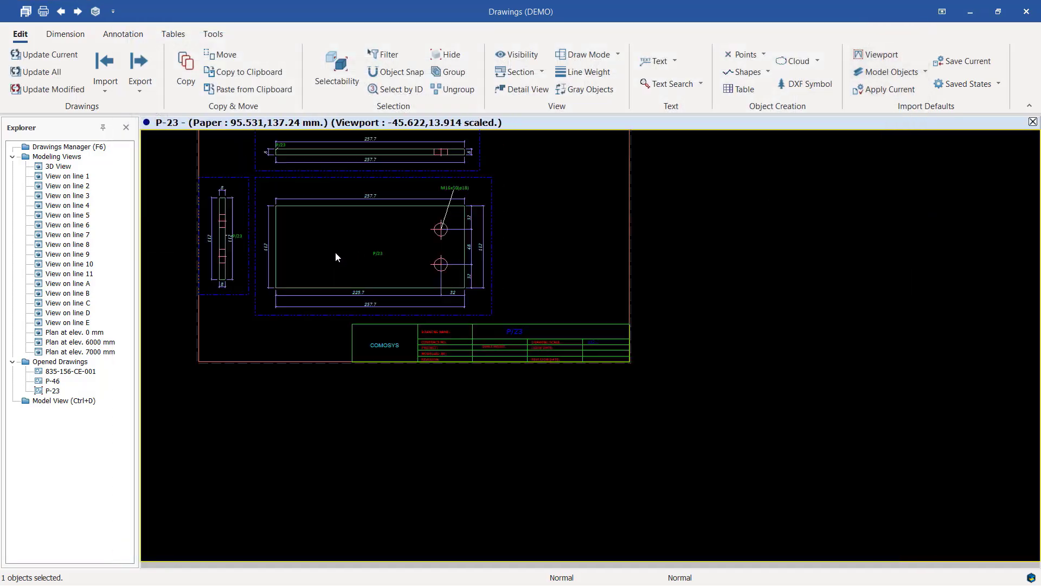
Step: Examine the P-23 plate's views, bolt hole dimensions, material list and title block, and check the list of drawings
scroll(336, 262, "up", 3)
scroll(541, 230, "down", 1)
scroll(353, 227, "up", 4)
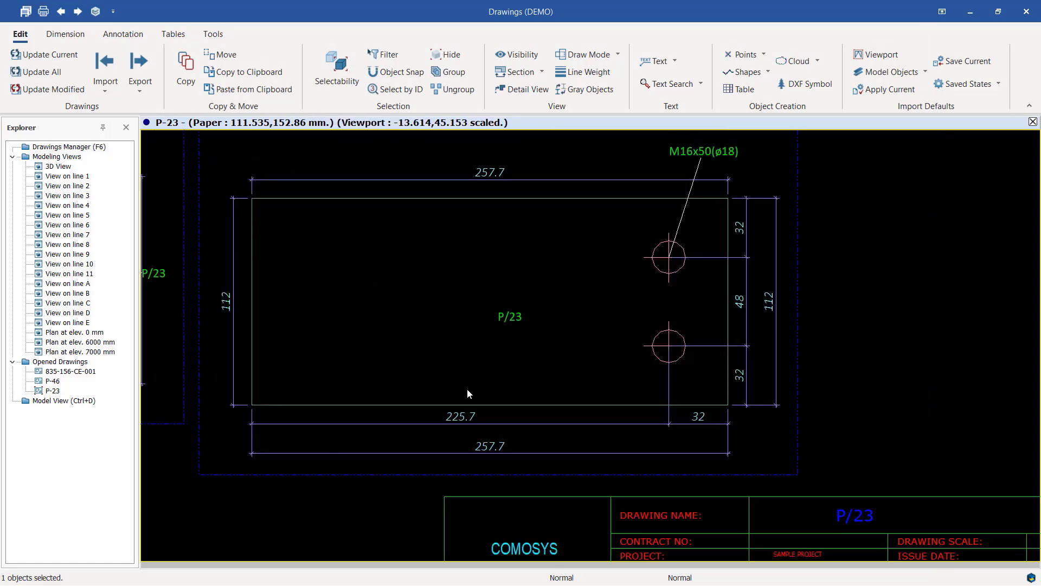
scroll(491, 386, "down", 1)
scroll(588, 424, "down", 2)
scroll(356, 187, "up", 3)
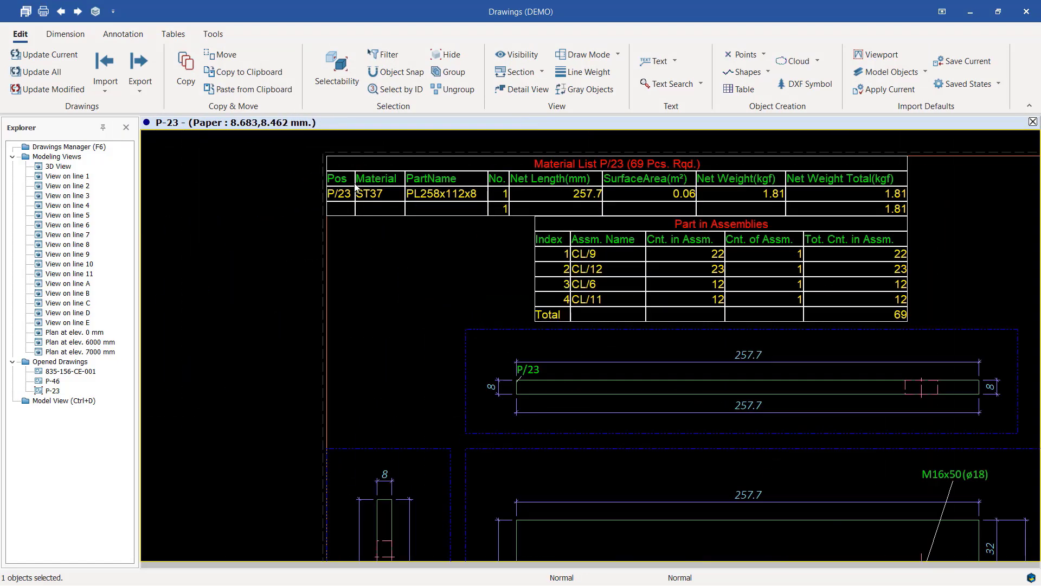
scroll(357, 188, "up", 3)
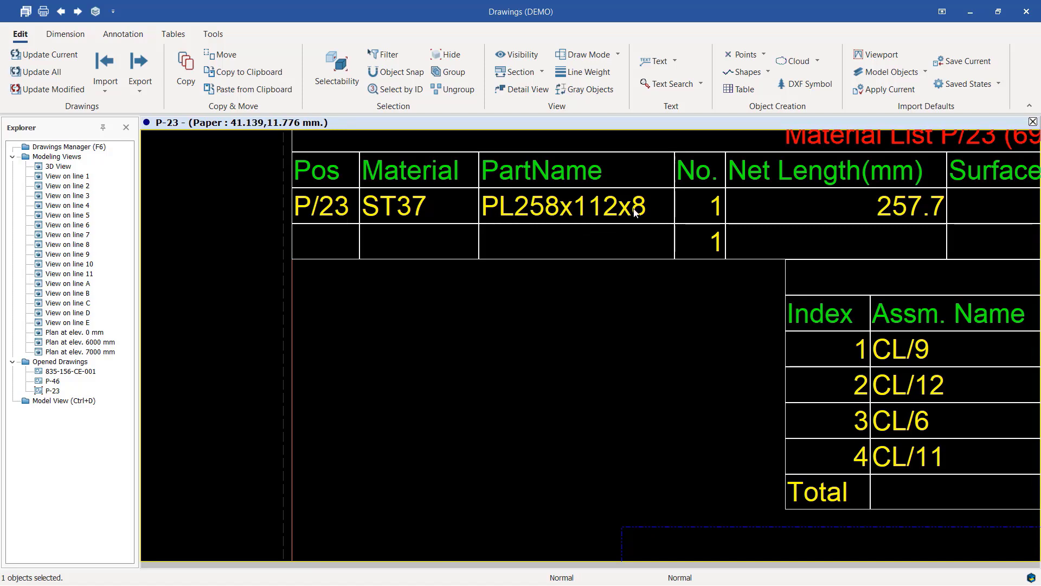
scroll(562, 270, "down", 6)
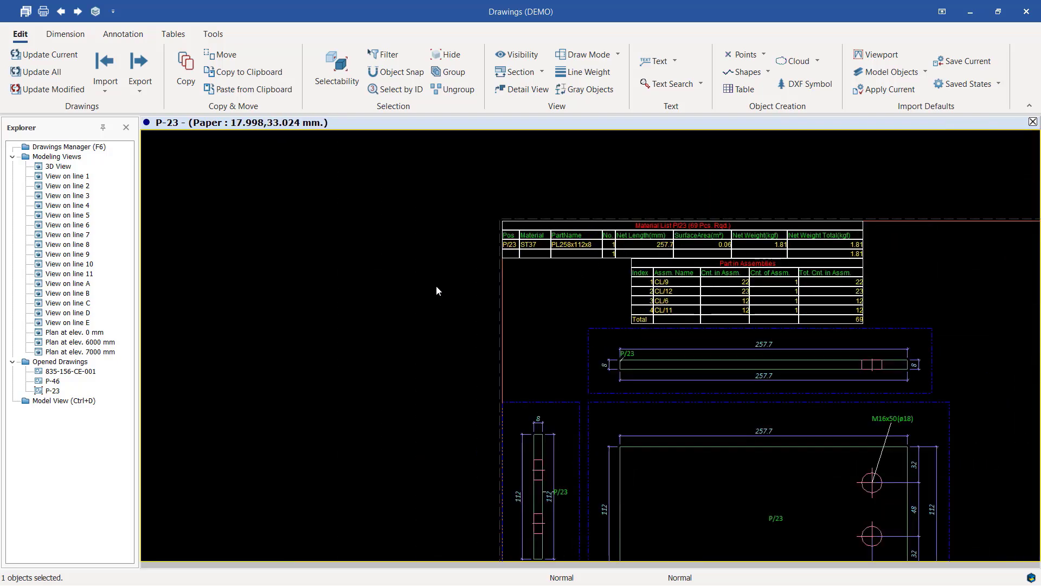
scroll(718, 433, "up", 5)
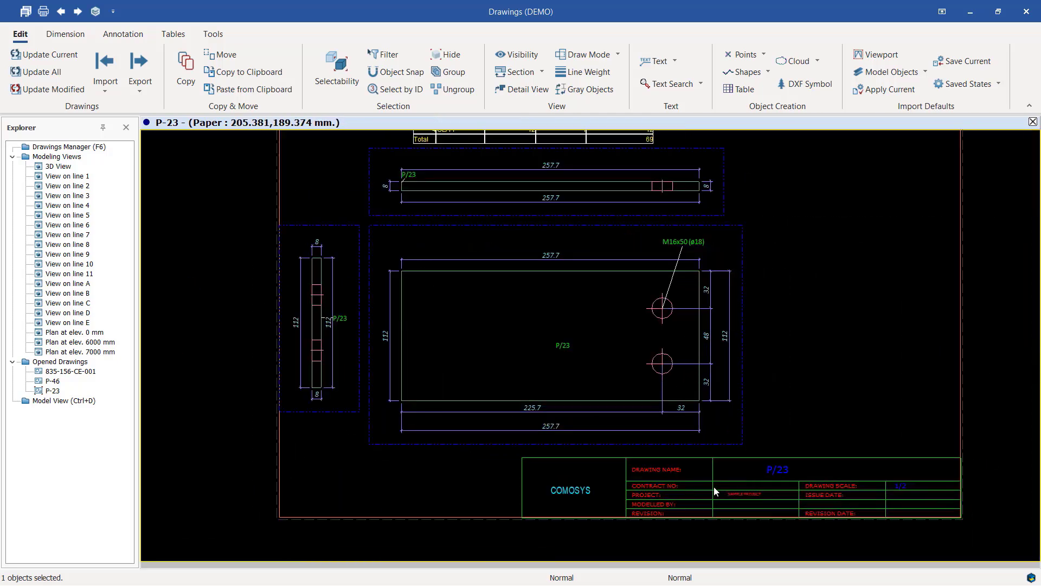
scroll(702, 494, "down", 5)
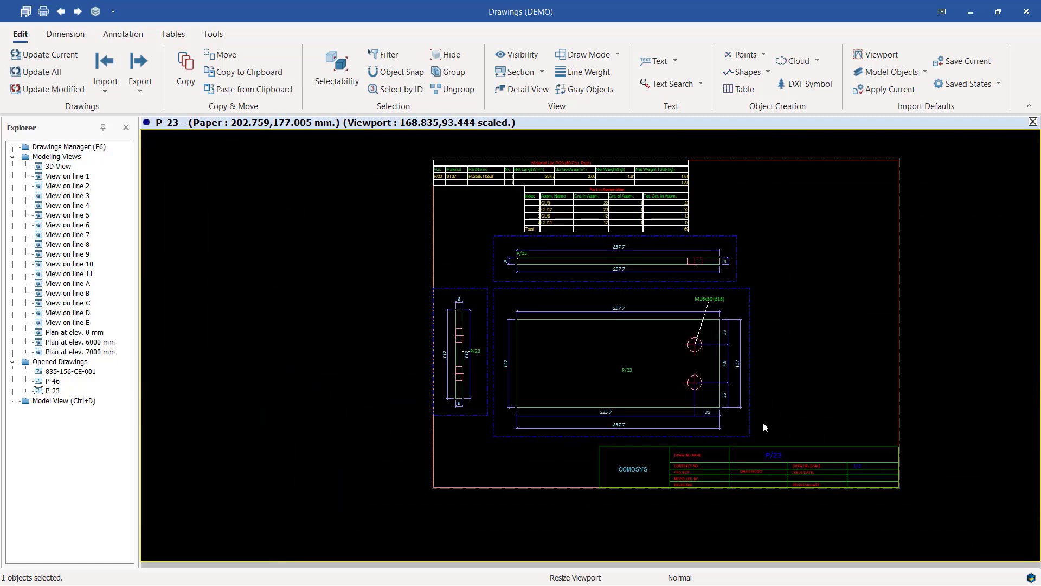
scroll(599, 278, "up", 2)
scroll(599, 279, "up", 2)
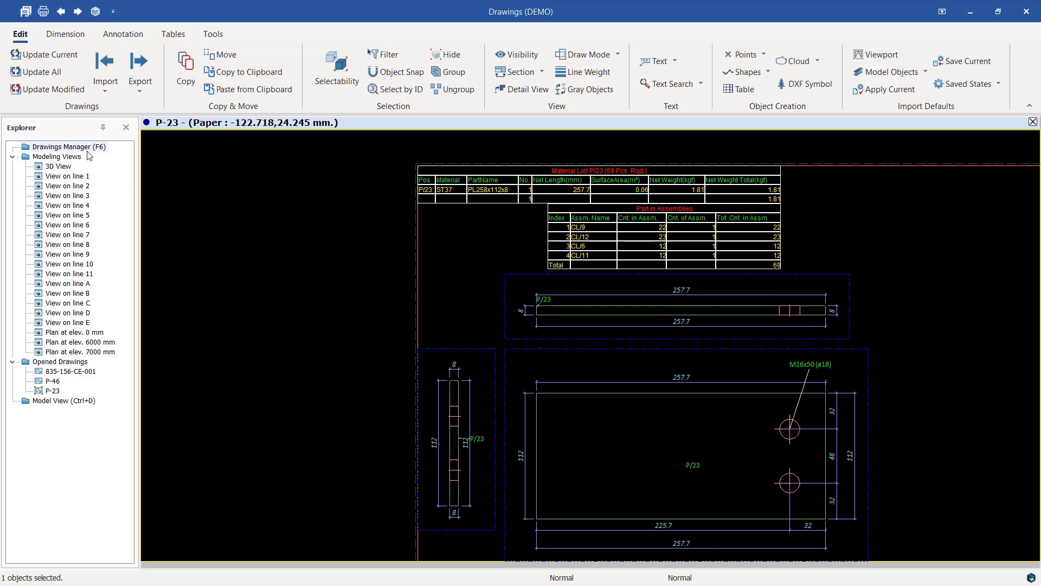
left_click(106, 152)
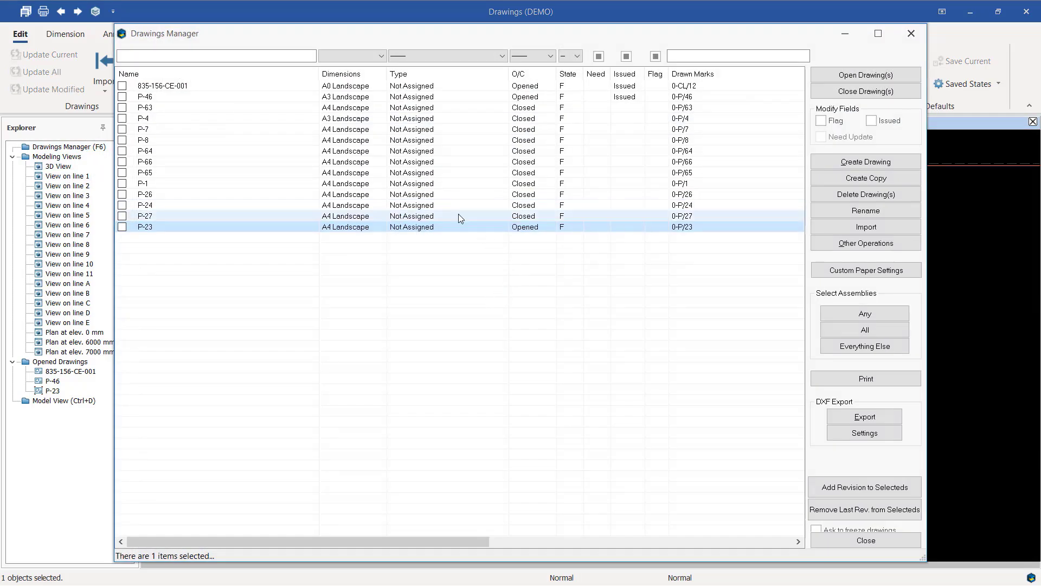
left_click(911, 34)
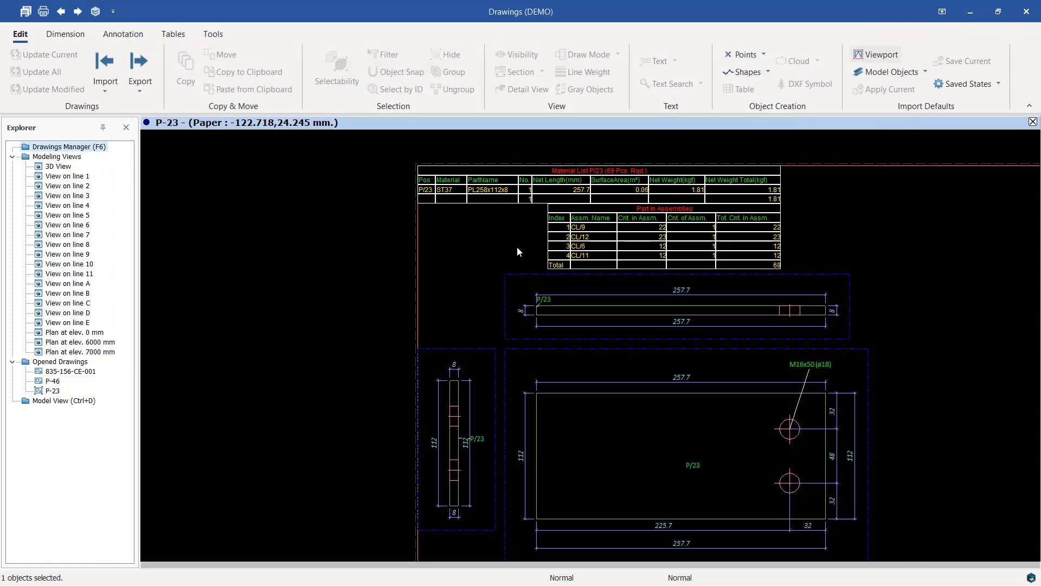
Step: Return to the 3D model view and select the main rafter beam supporting the roof purlins
left_click(84, 404)
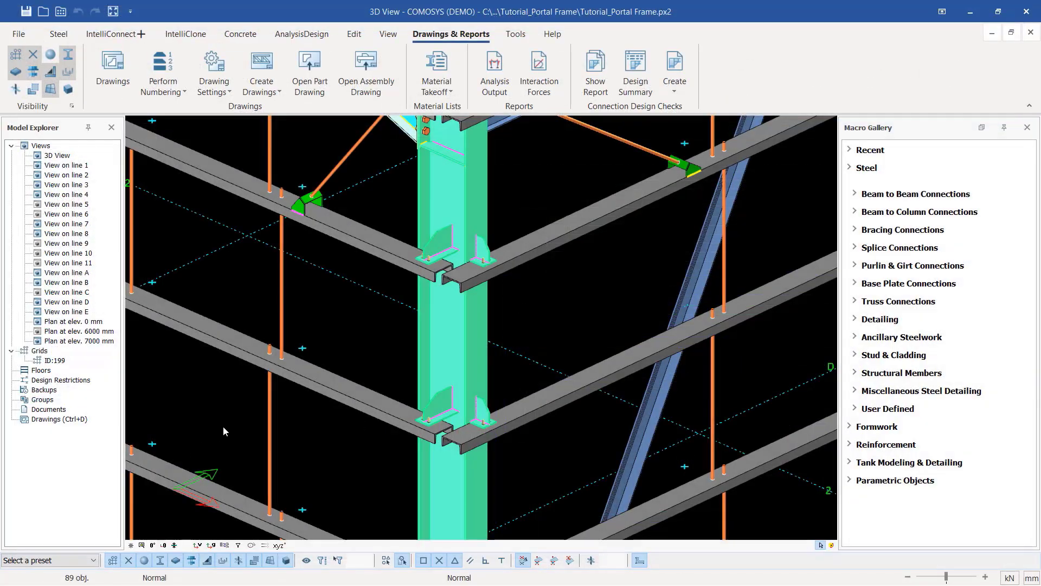
scroll(449, 377, "down", 3)
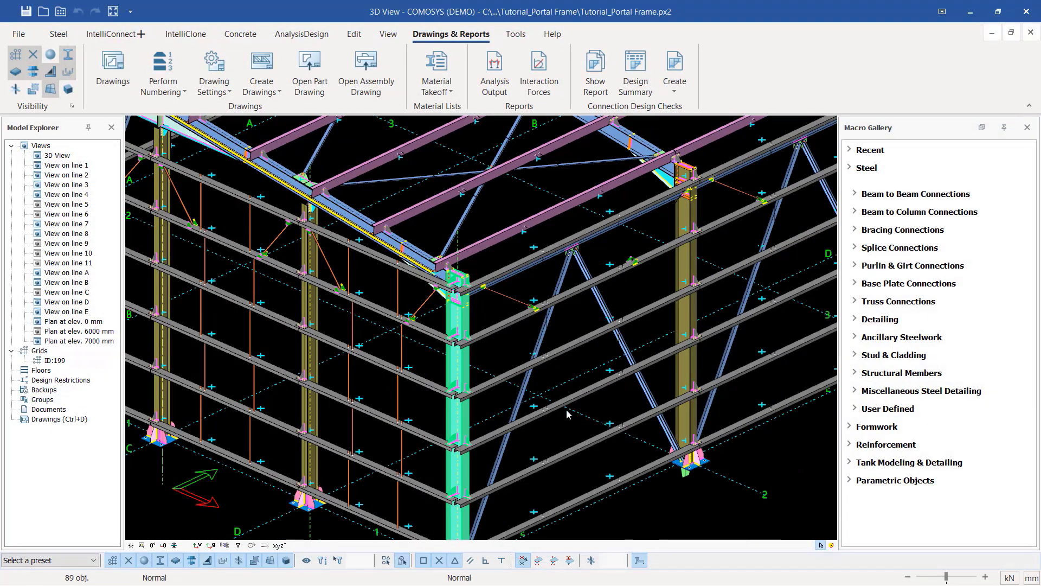
scroll(592, 307, "down", 5)
scroll(546, 248, "up", 10)
scroll(630, 336, "down", 3)
scroll(481, 206, "up", 4)
left_click(481, 241)
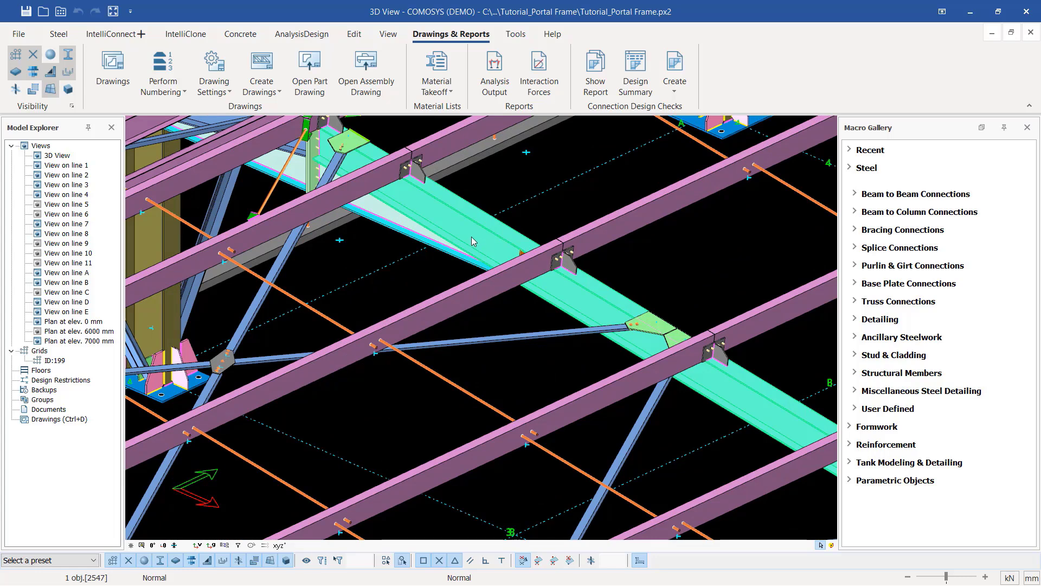
scroll(471, 235, "down", 1)
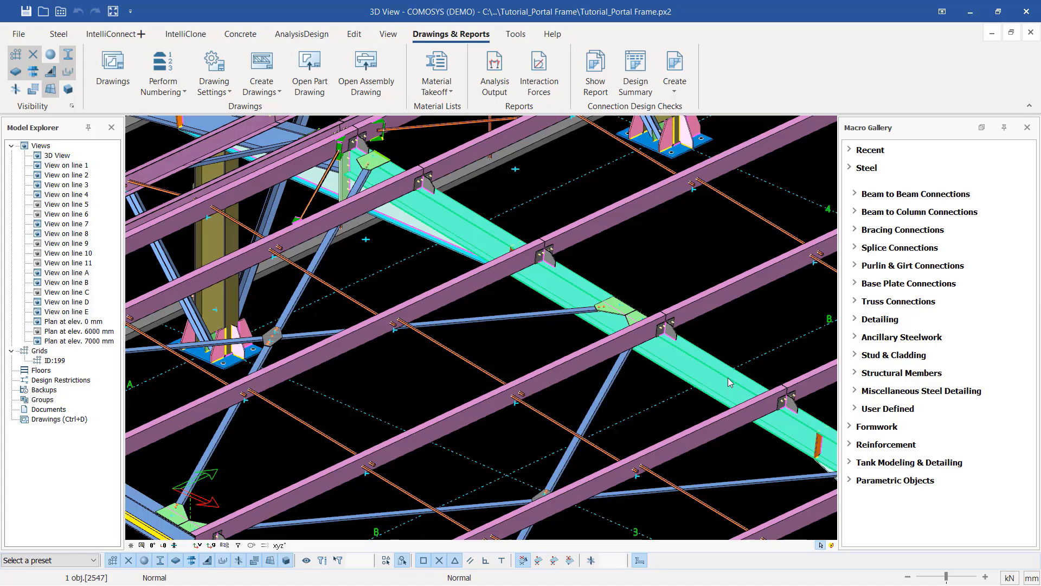
Step: Select the rafter's complete assembly and create an assembly drawing of it
right_click(467, 229)
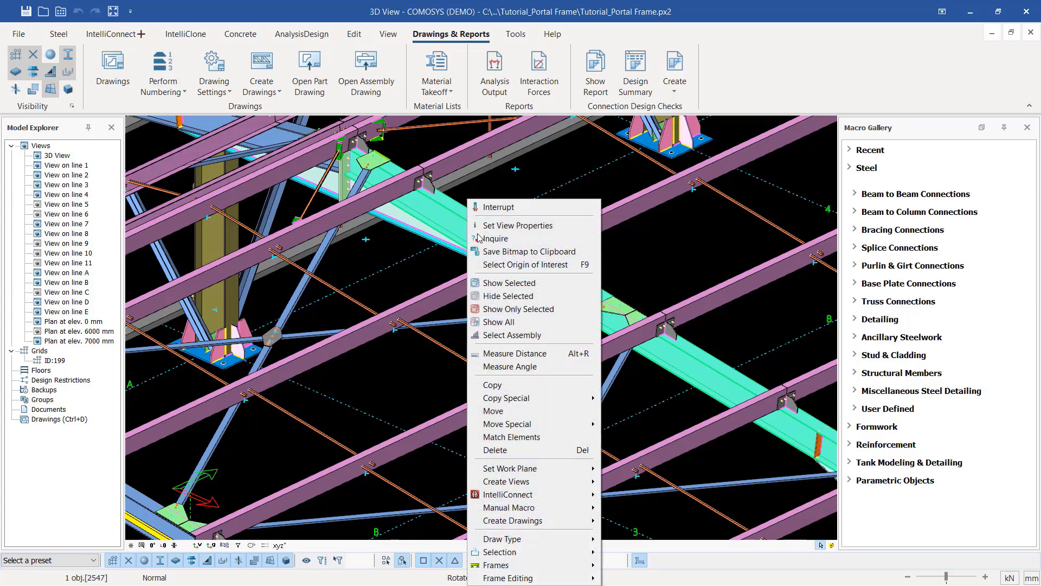
left_click(513, 335)
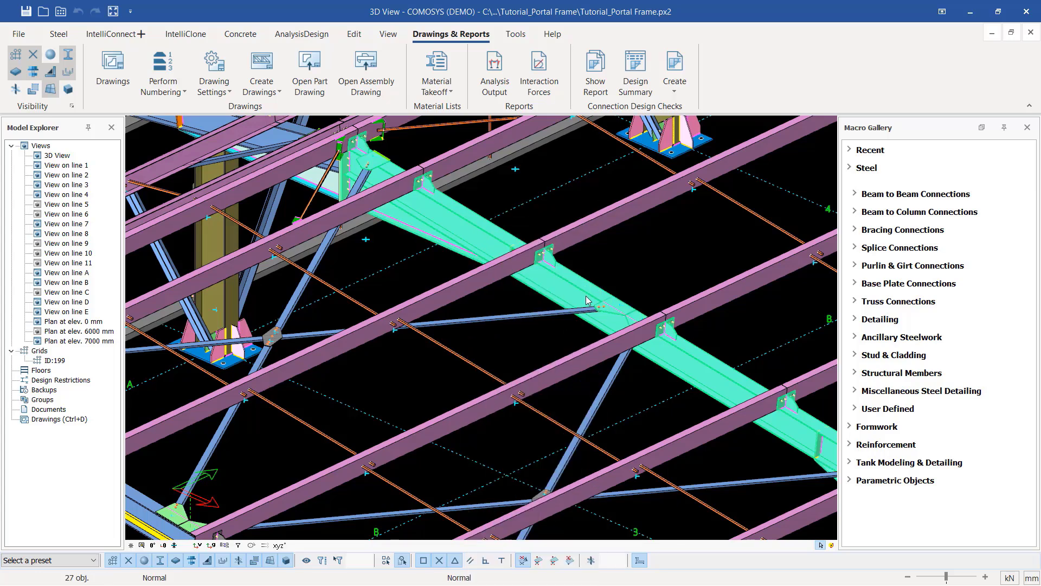
right_click(559, 285)
mouse_move(633, 483)
mouse_move(672, 510)
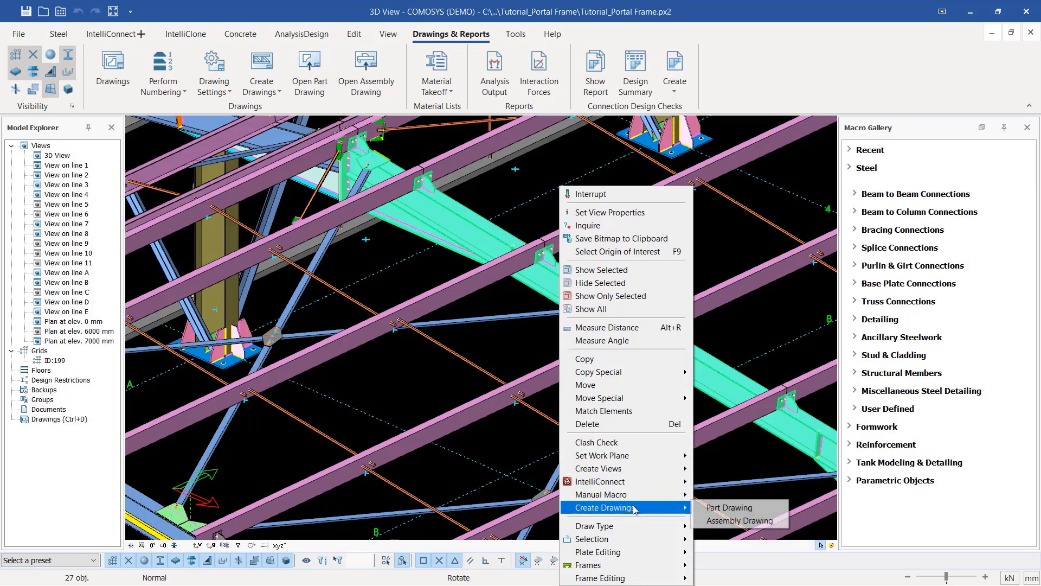
left_click(722, 520)
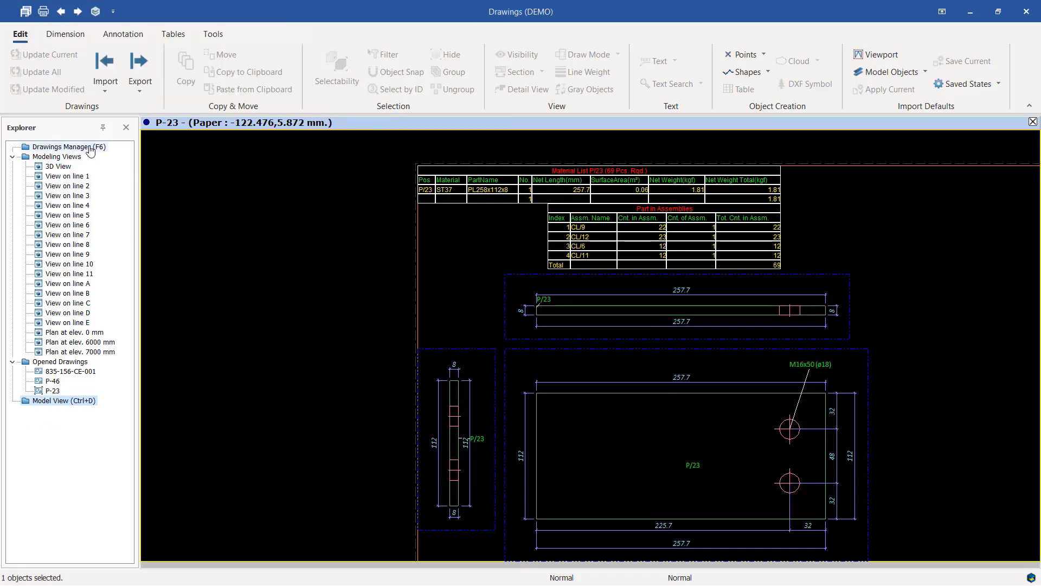
Step: Open the 835-156-CE-002 assembly drawing from the Drawings Manager and close the manager
double_click(67, 146)
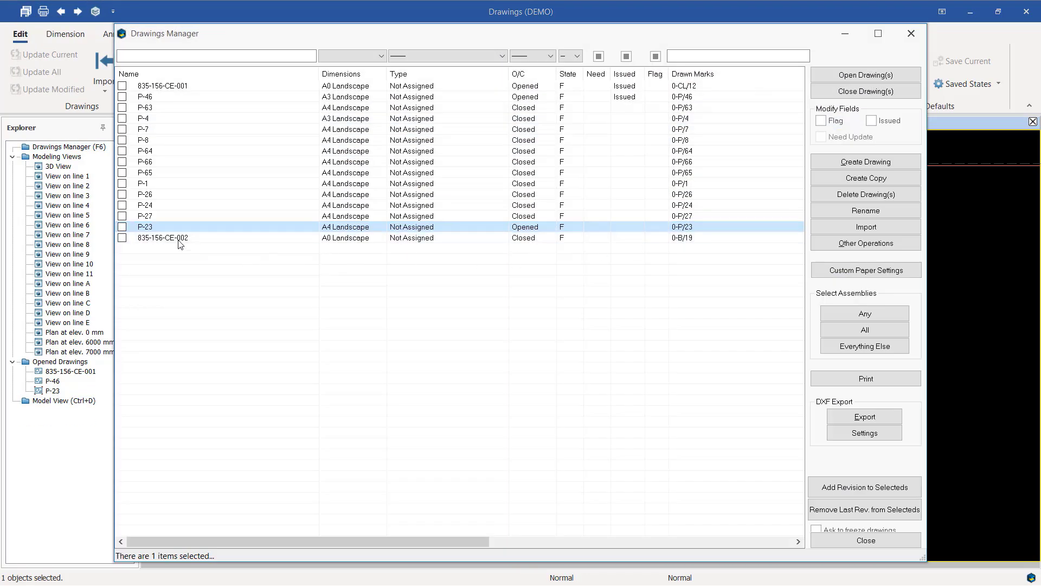
double_click(347, 239)
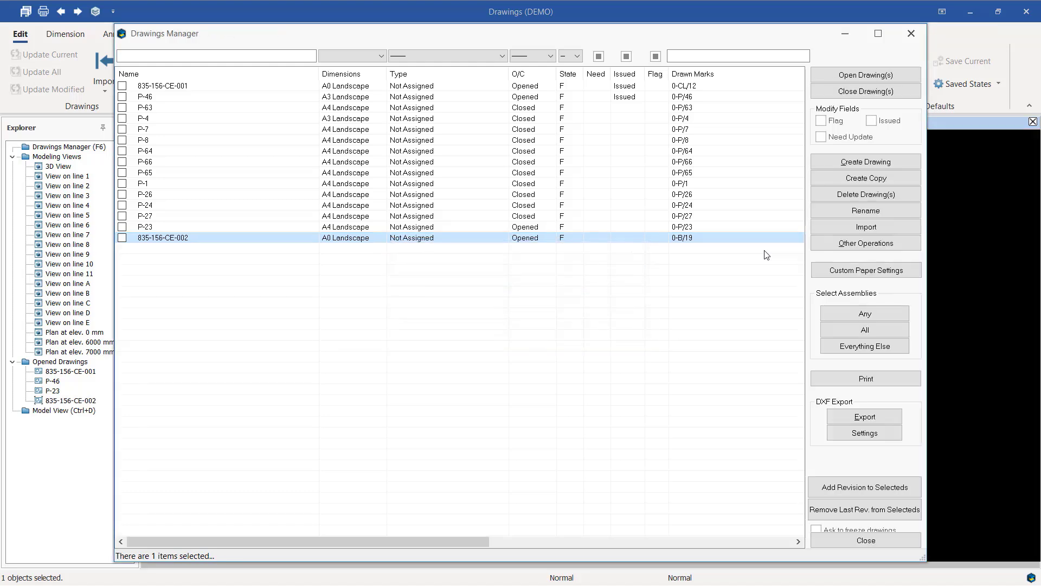
left_click(911, 34)
Step: Examine the overall layout of the main views, sections and part details on the 835-156-CE-002 drawing
scroll(746, 382, "down", 2)
scroll(680, 378, "up", 4)
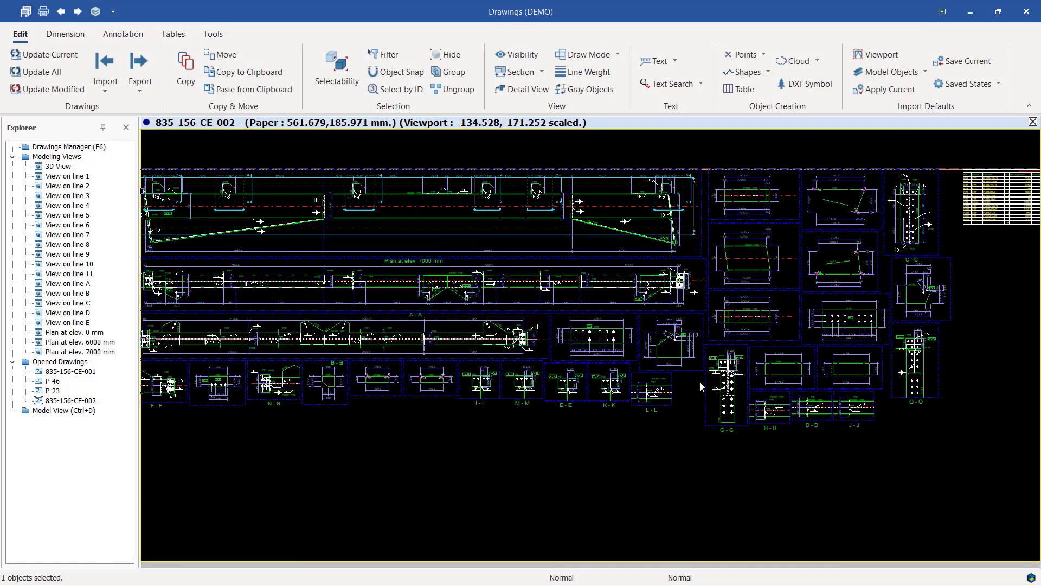
scroll(616, 409, "down", 1)
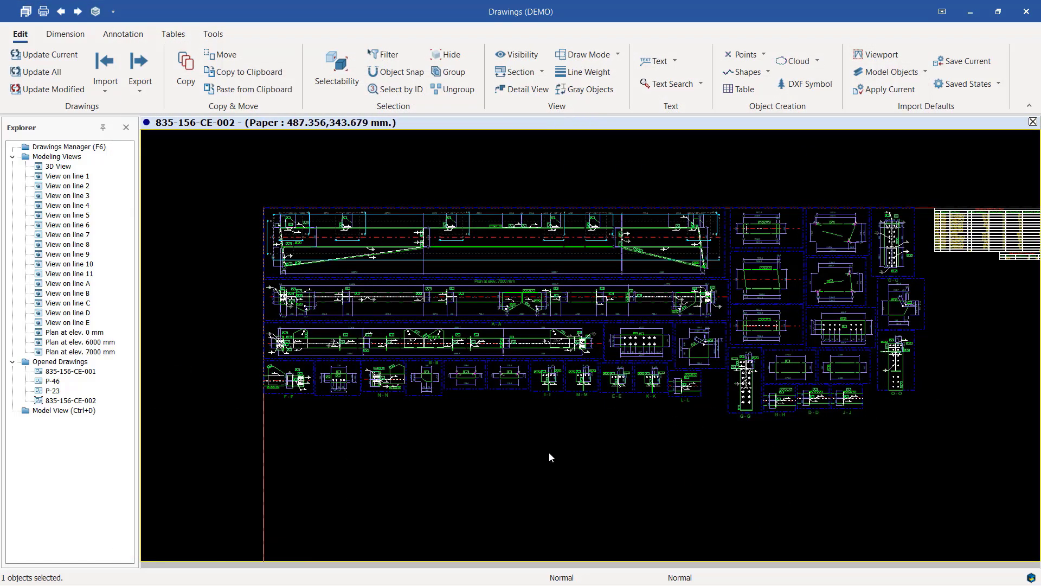
scroll(333, 266, "up", 2)
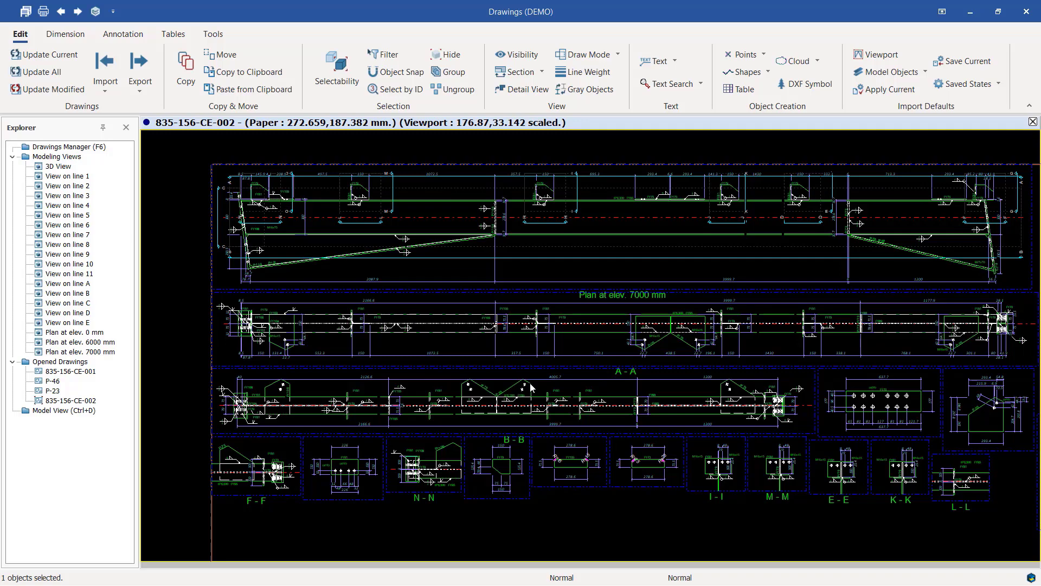
scroll(560, 344, "down", 2)
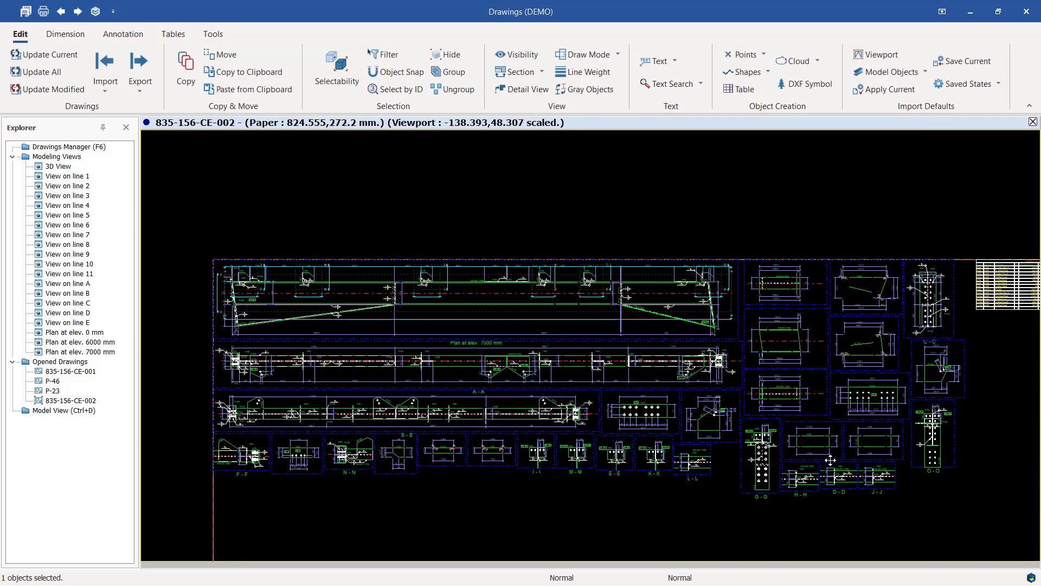
scroll(830, 463, "up", 3)
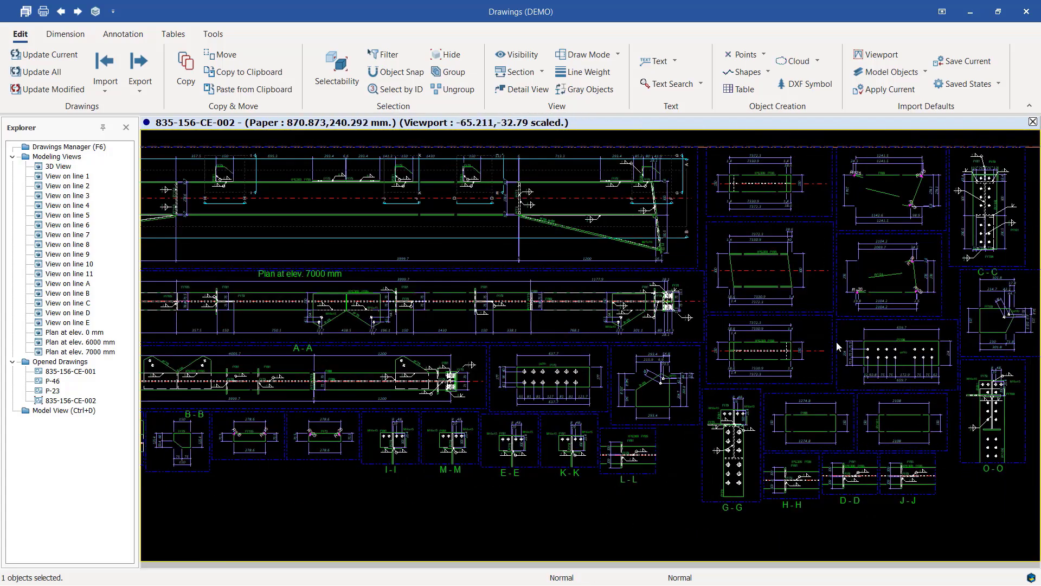
Step: Examine the part marks, weld symbols, dimensions and section marks in the rafter's Plan at elev. 7000 mm view
scroll(442, 233, "up", 3)
scroll(814, 421, "down", 2)
scroll(745, 314, "up", 4)
scroll(745, 314, "down", 2)
scroll(698, 298, "up", 4)
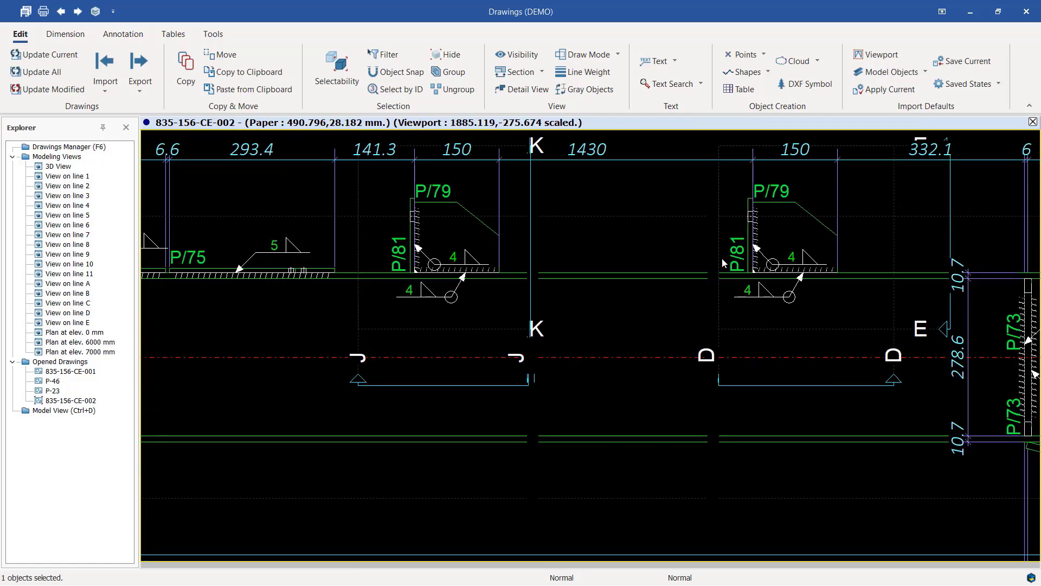
scroll(722, 328, "down", 3)
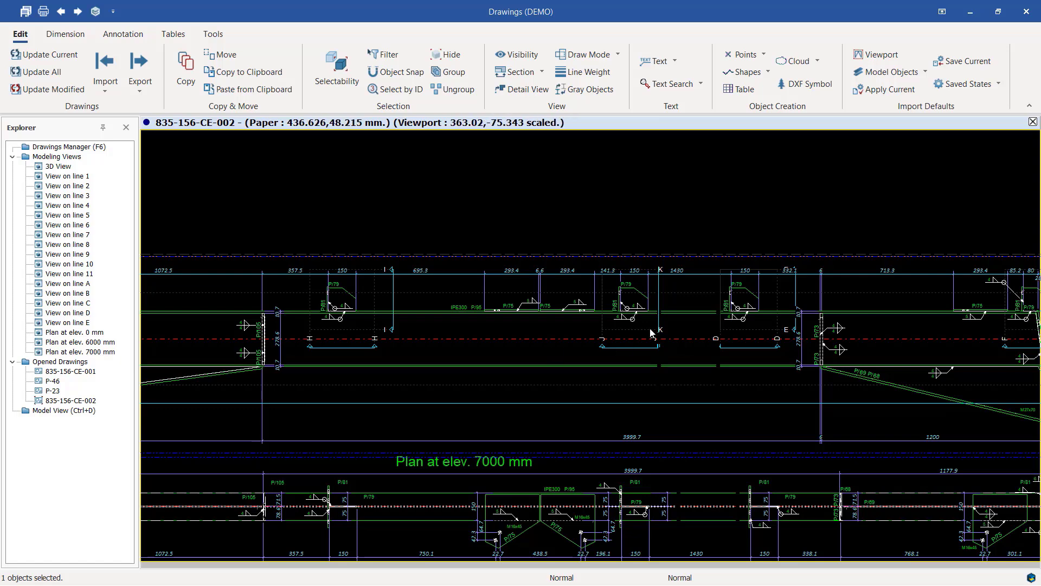
scroll(651, 325, "down", 2)
scroll(542, 384, "up", 2)
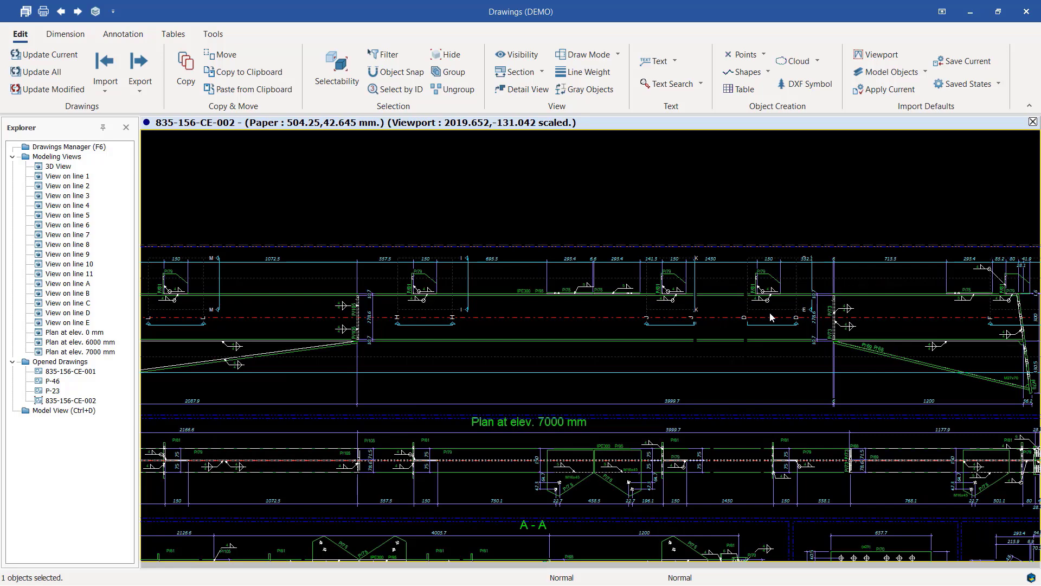
scroll(549, 282, "up", 2)
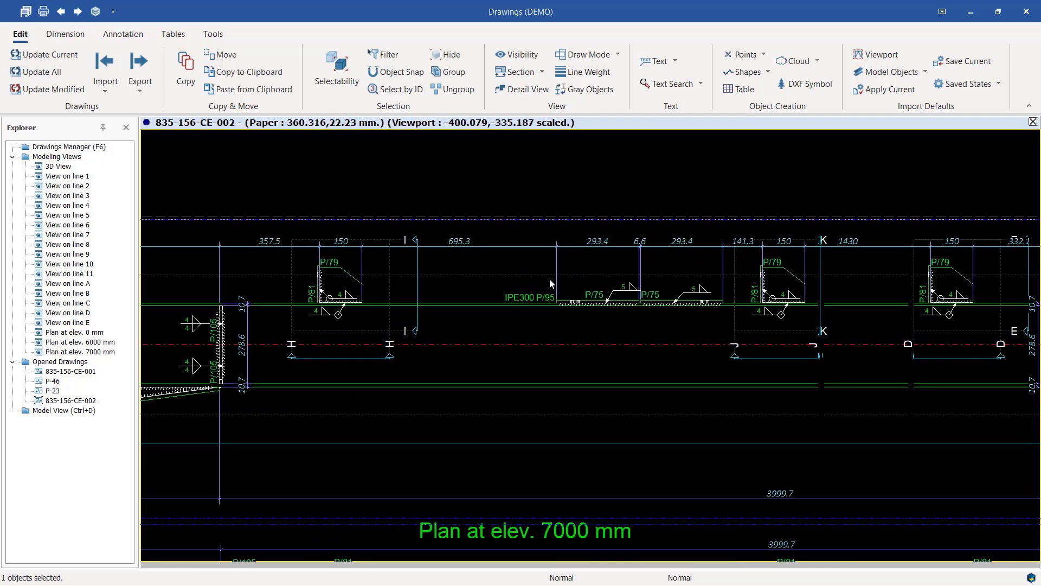
Step: Enable Create Symbol for the collapsed breaks in the B/19 (1 Pcs. Rqd.) viewport and check the break lines around the 1430 segment
scroll(637, 306, "down", 1)
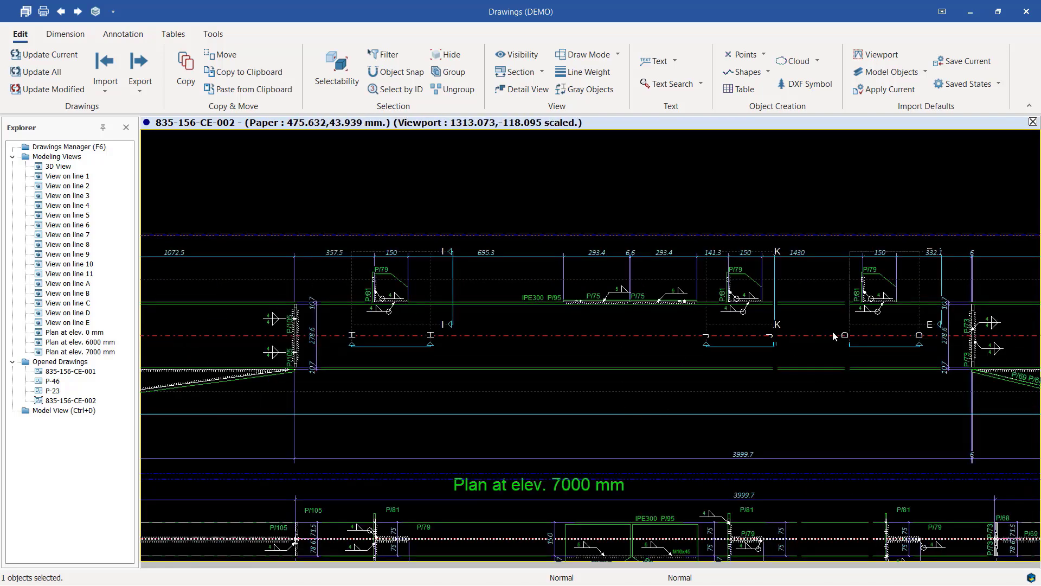
scroll(832, 330, "up", 2)
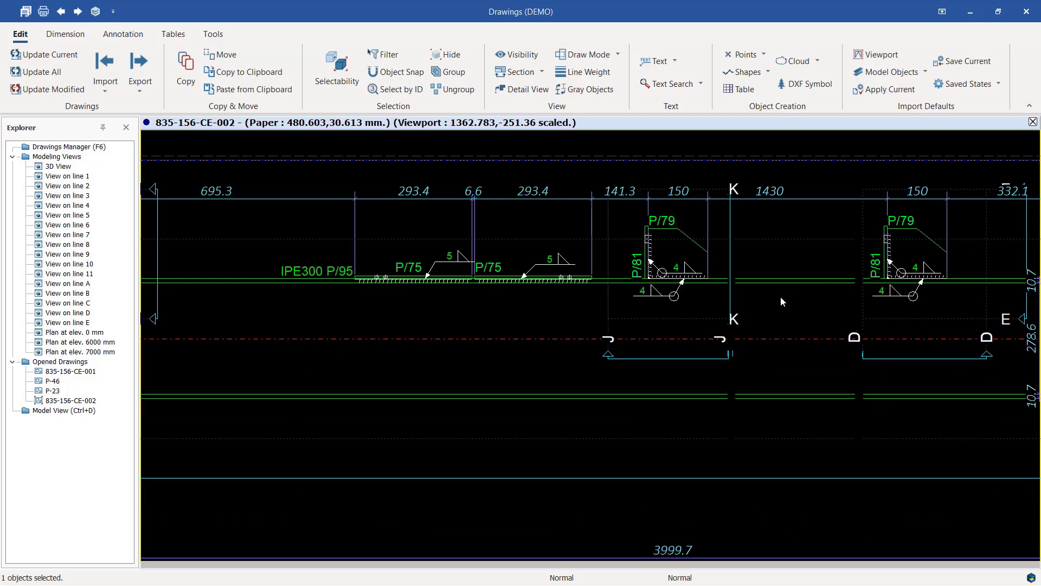
scroll(830, 406, "down", 2)
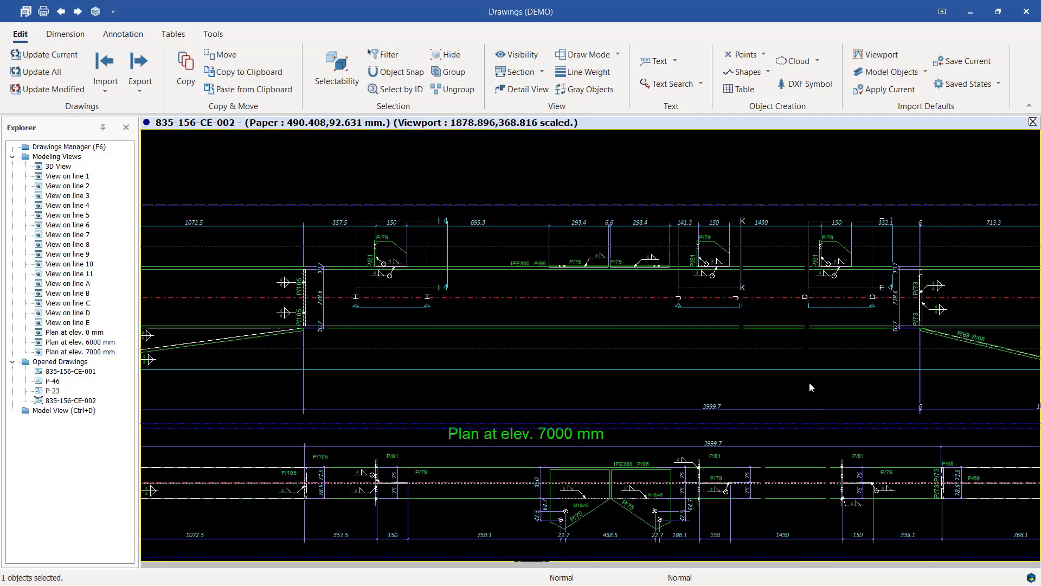
scroll(809, 385, "down", 1)
scroll(805, 414, "up", 1)
scroll(805, 414, "up", 1)
double_click(802, 420)
left_click(437, 453)
left_click(337, 477)
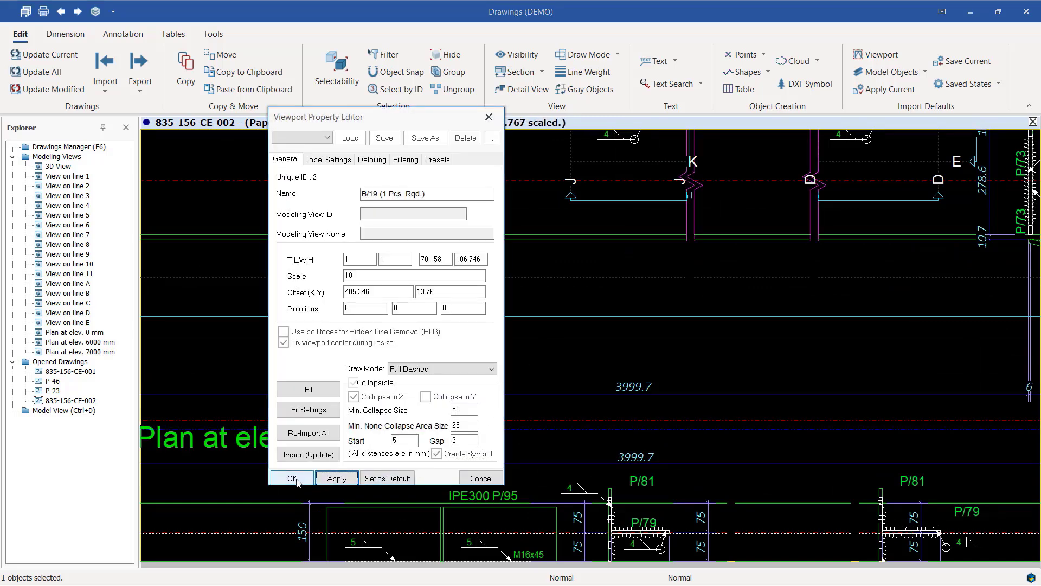
left_click(292, 478)
scroll(644, 278, "down", 2)
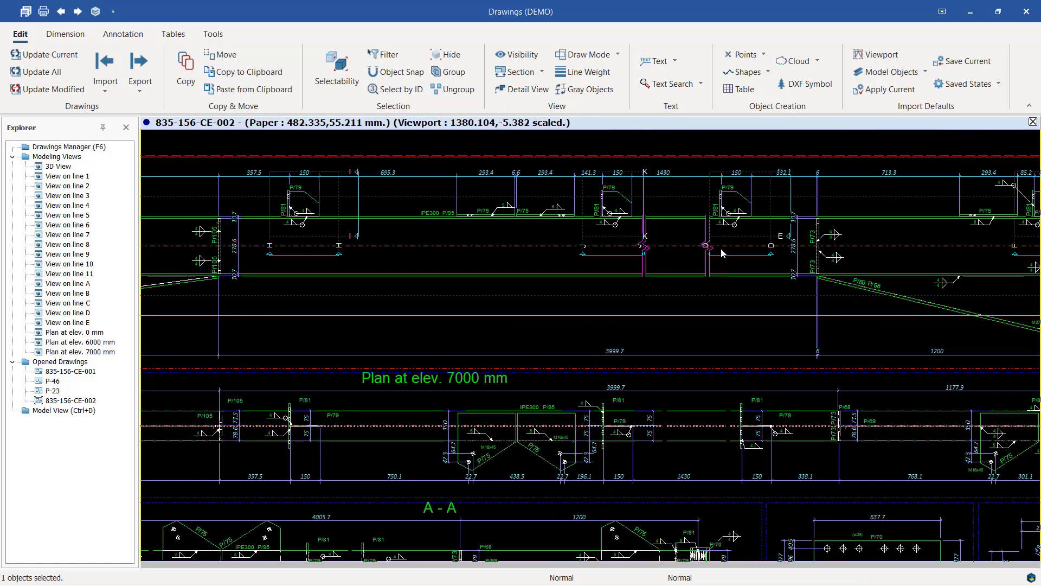
scroll(733, 225, "up", 2)
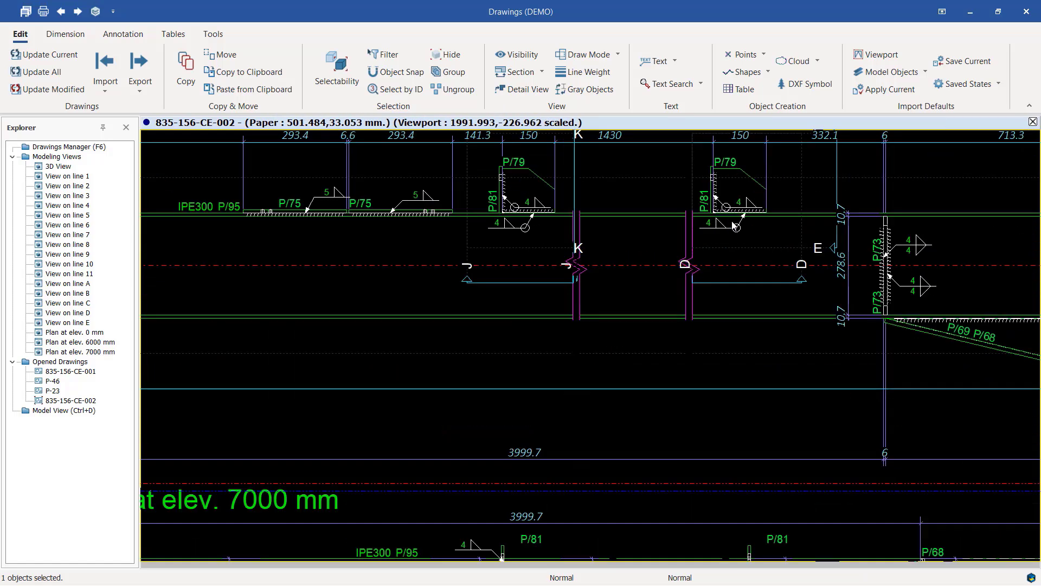